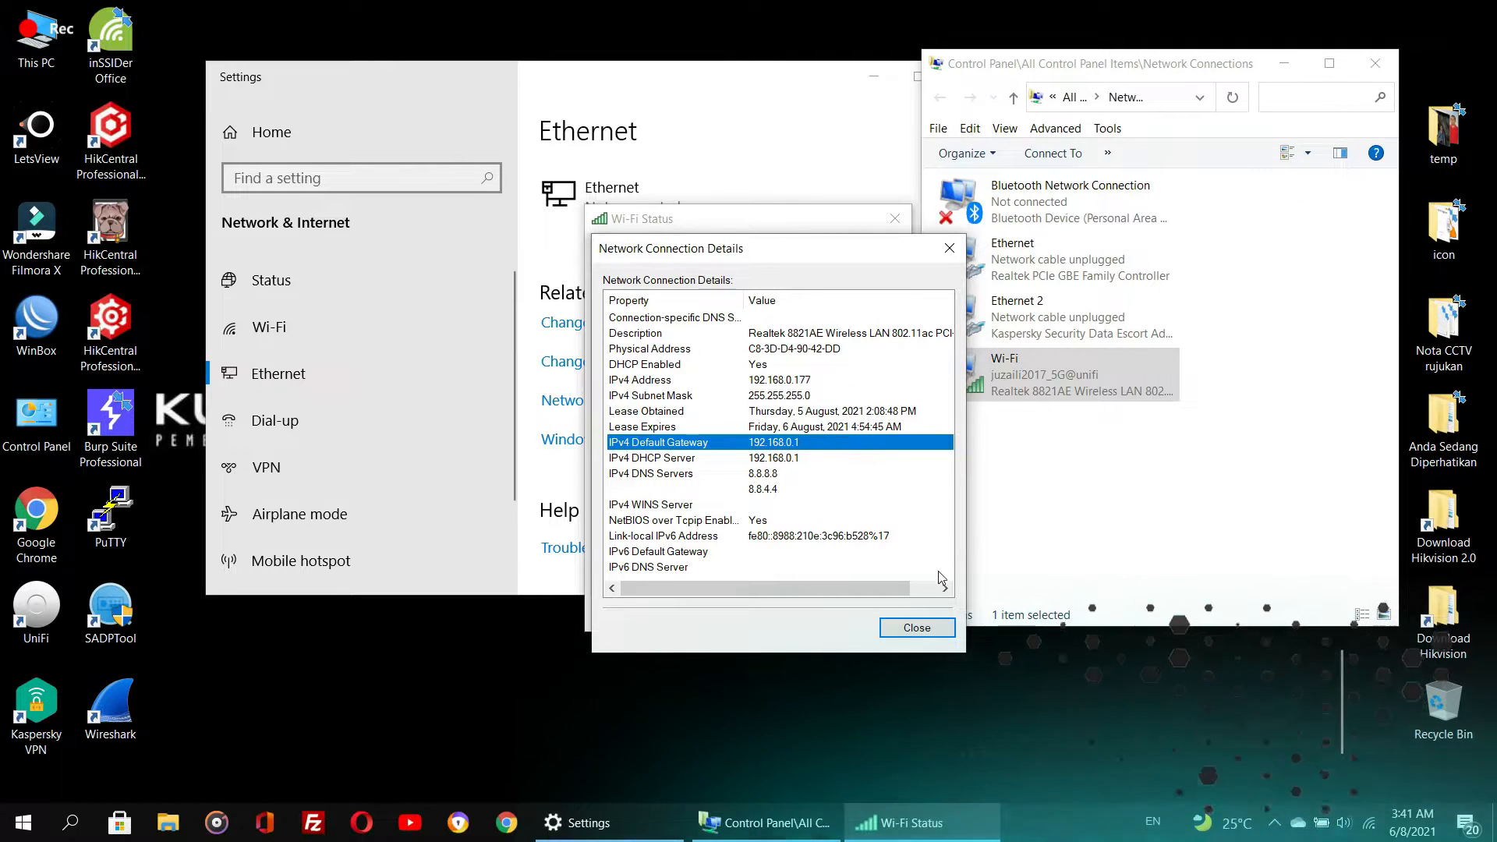
# - Close the network connection details, Wi-Fi status and Settings windows
pyautogui.click(914, 628)
pyautogui.click(895, 219)
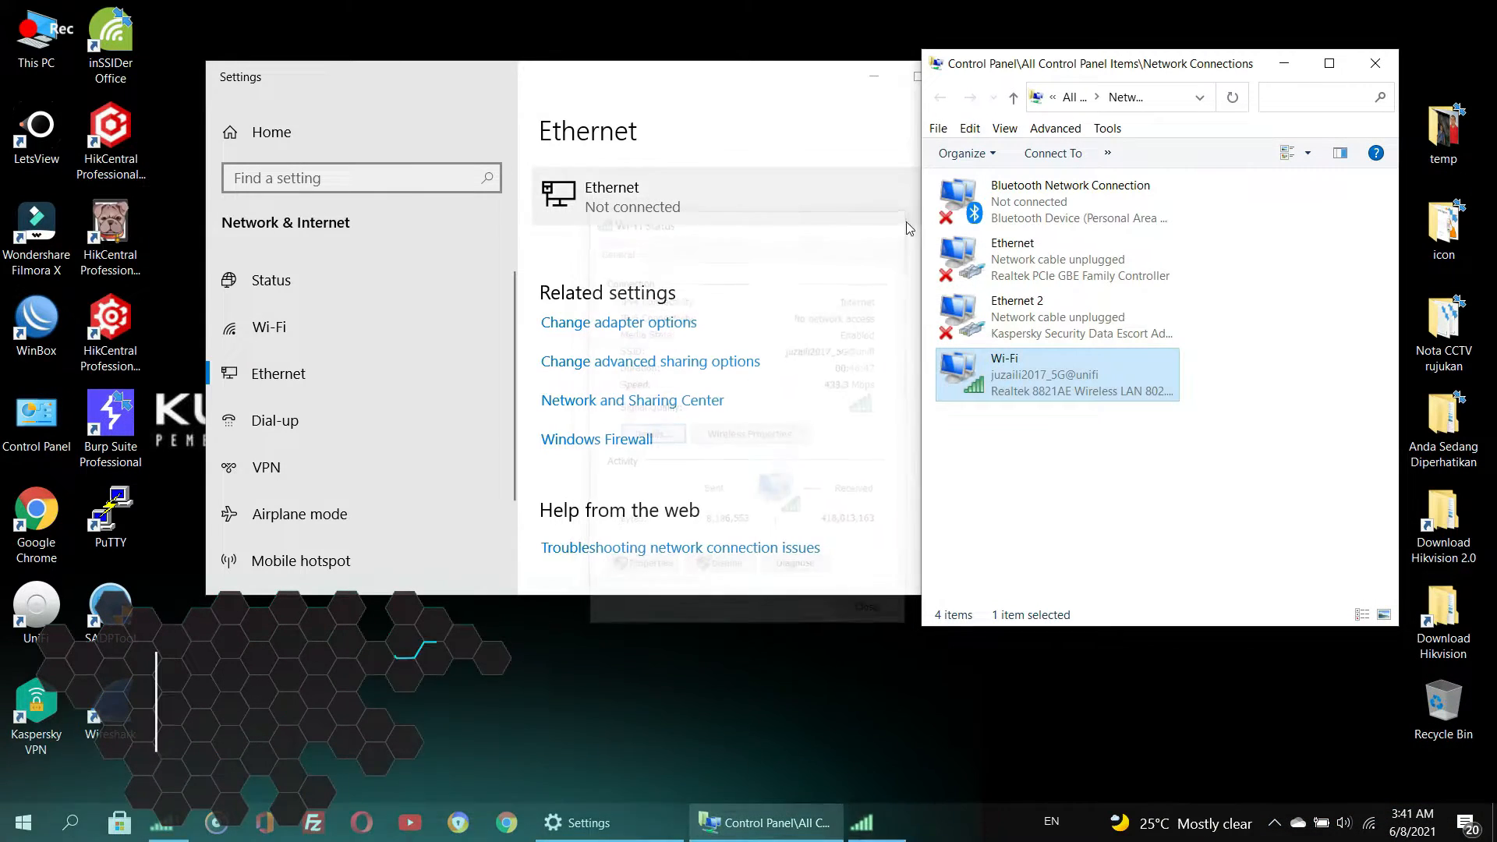
pyautogui.rightClick(1113, 388)
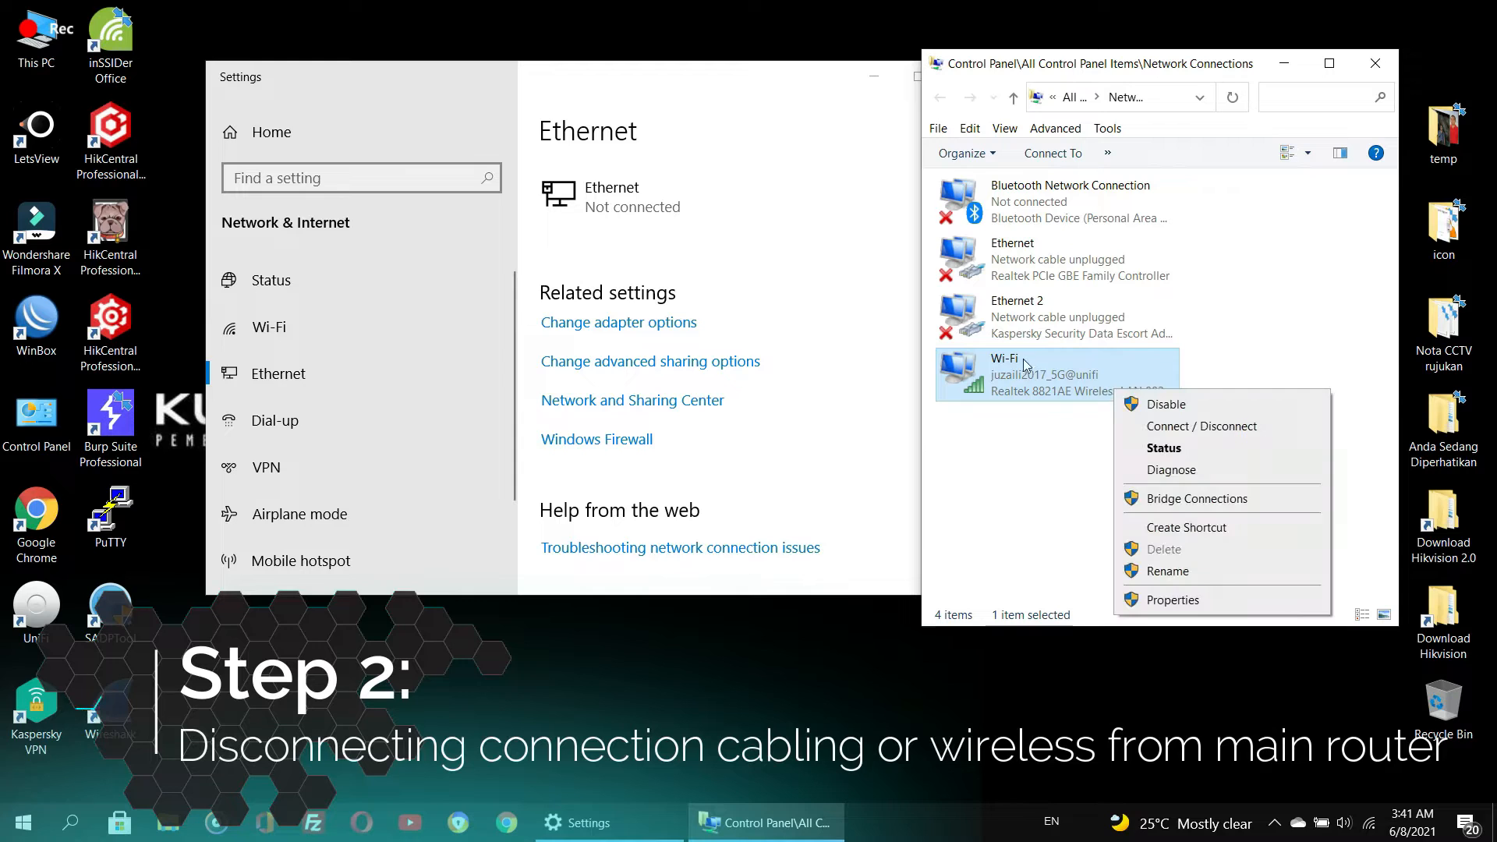
pyautogui.click(1002, 446)
pyautogui.click(710, 100)
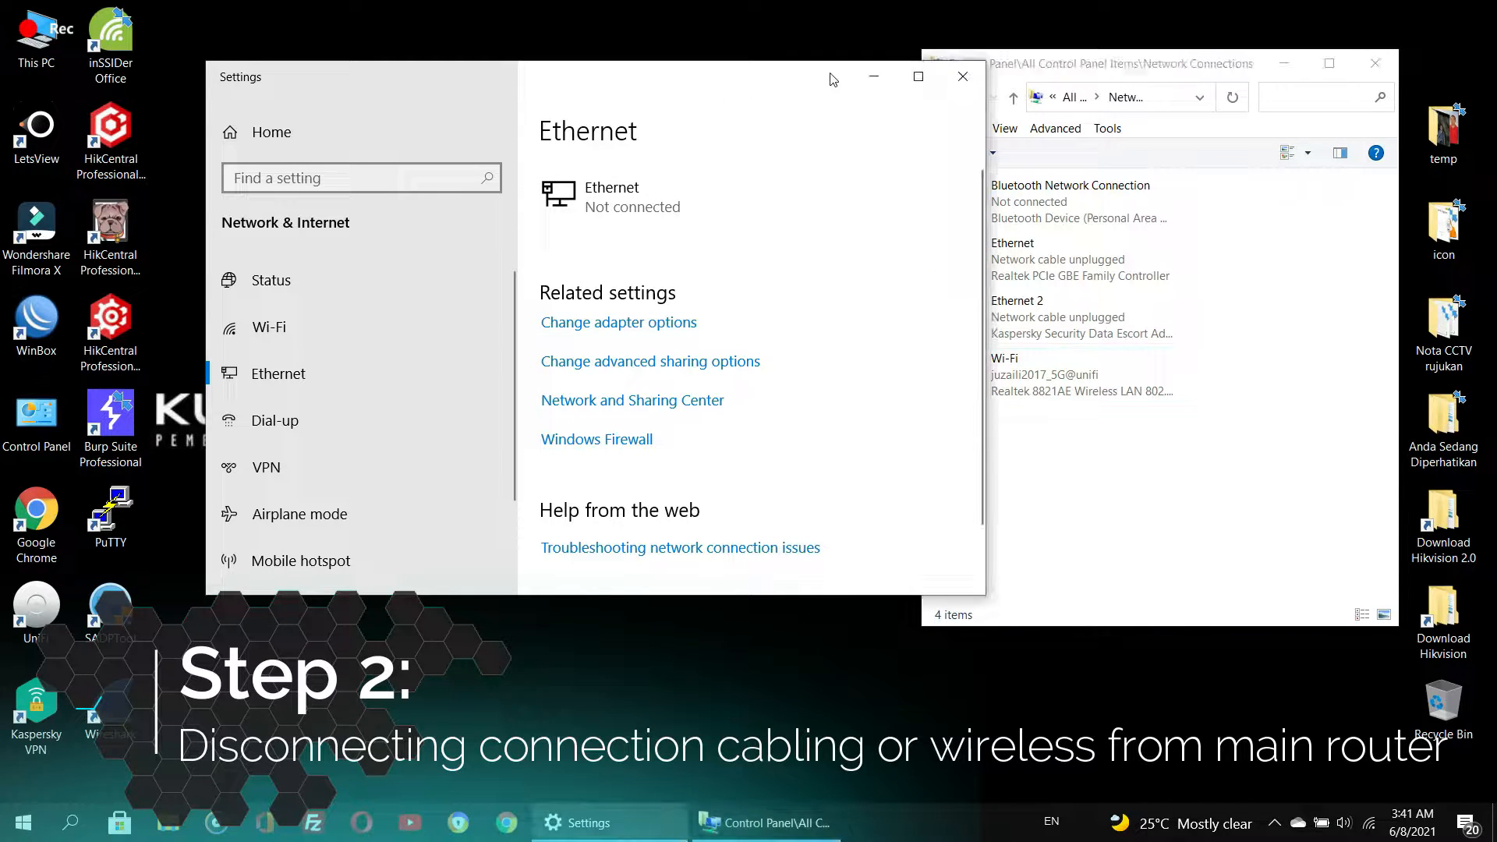
pyautogui.click(962, 77)
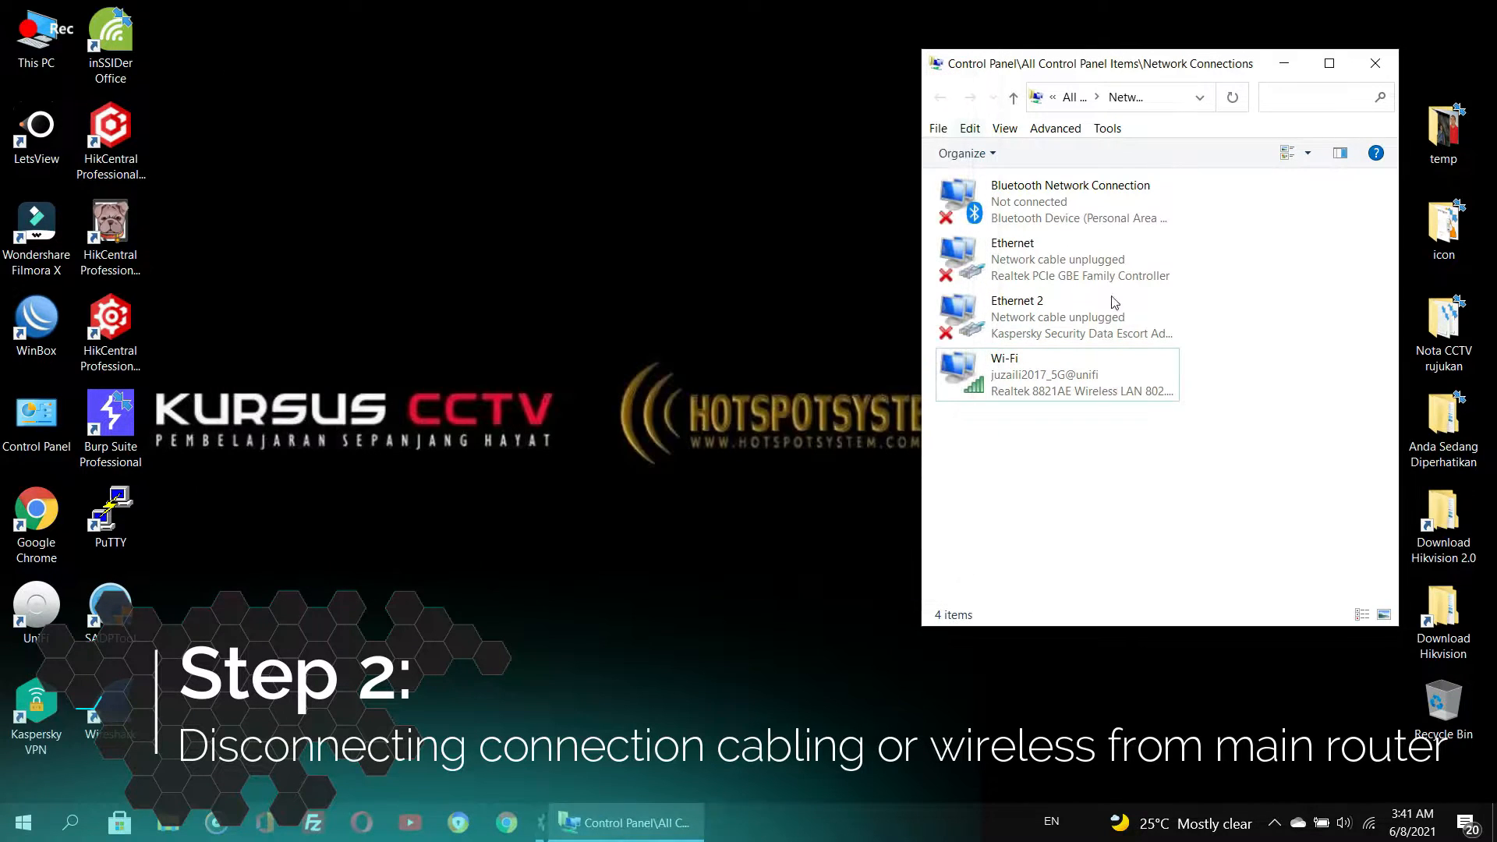
# - Turn off Wi-Fi from the taskbar network flyout
pyautogui.click(1369, 825)
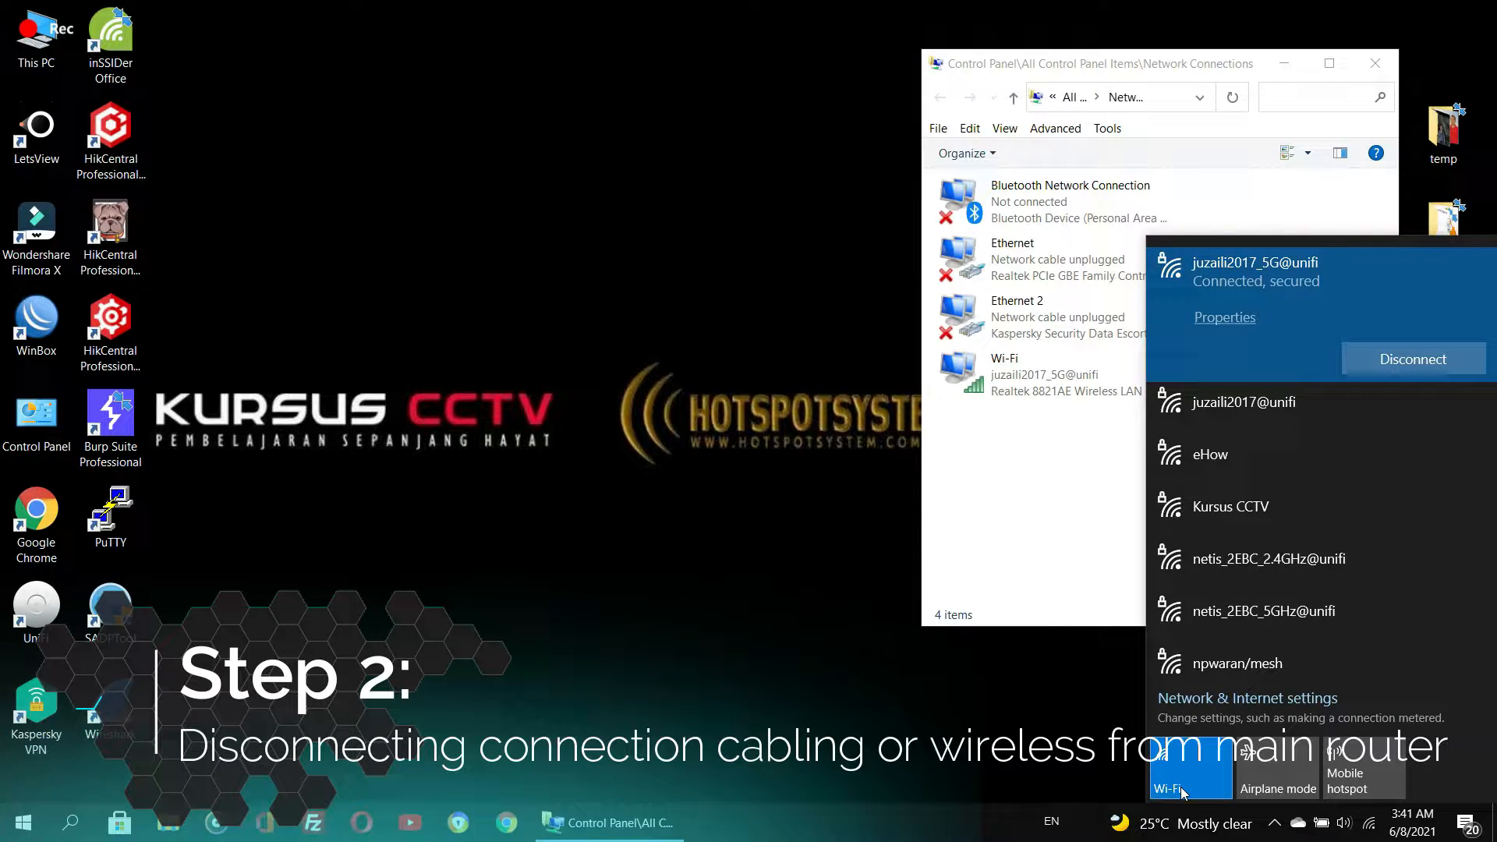
pyautogui.click(1182, 791)
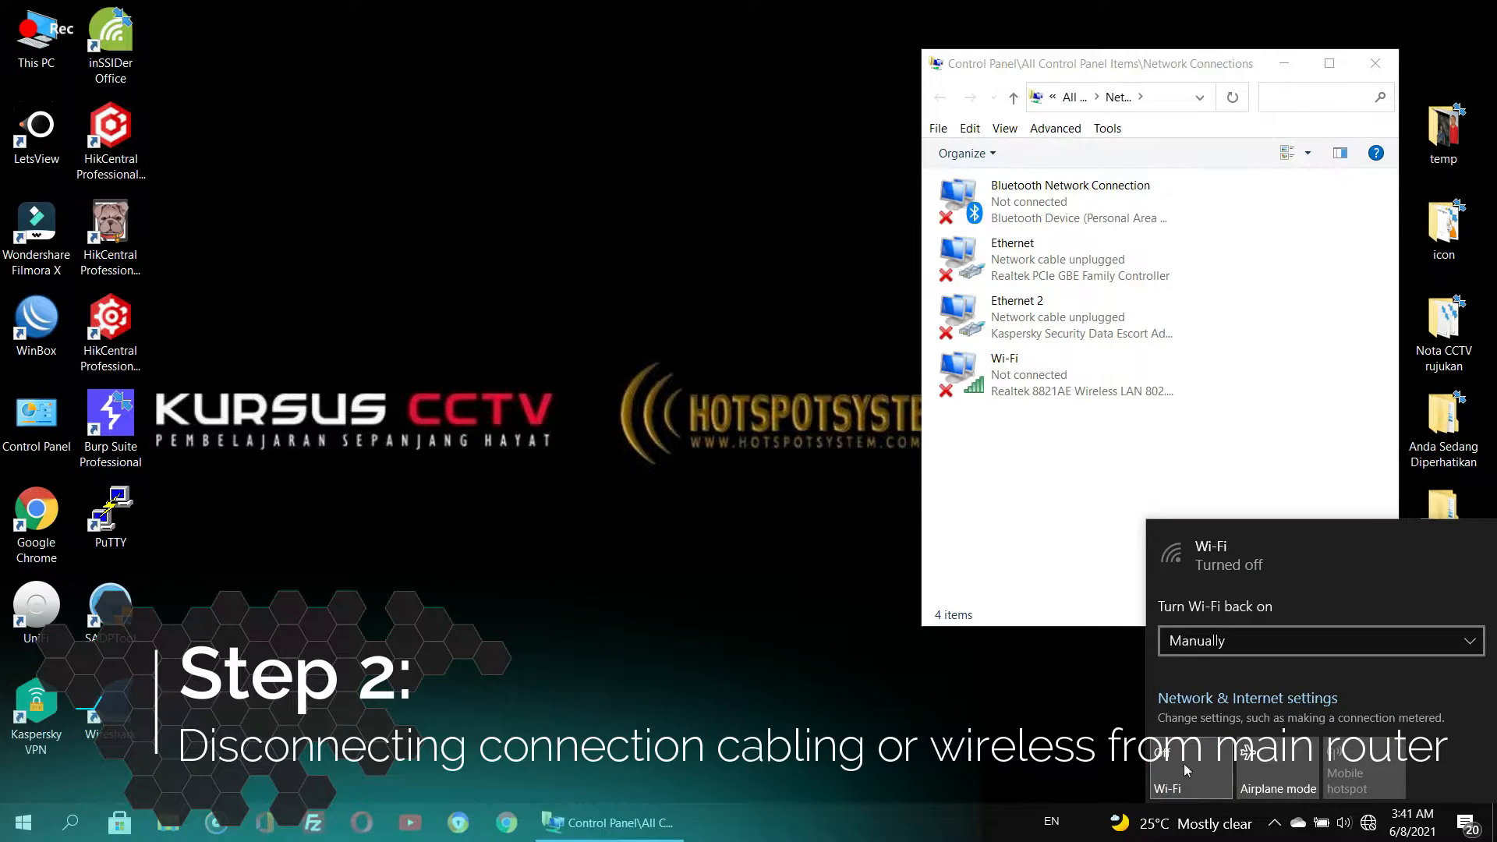
pyautogui.click(1026, 565)
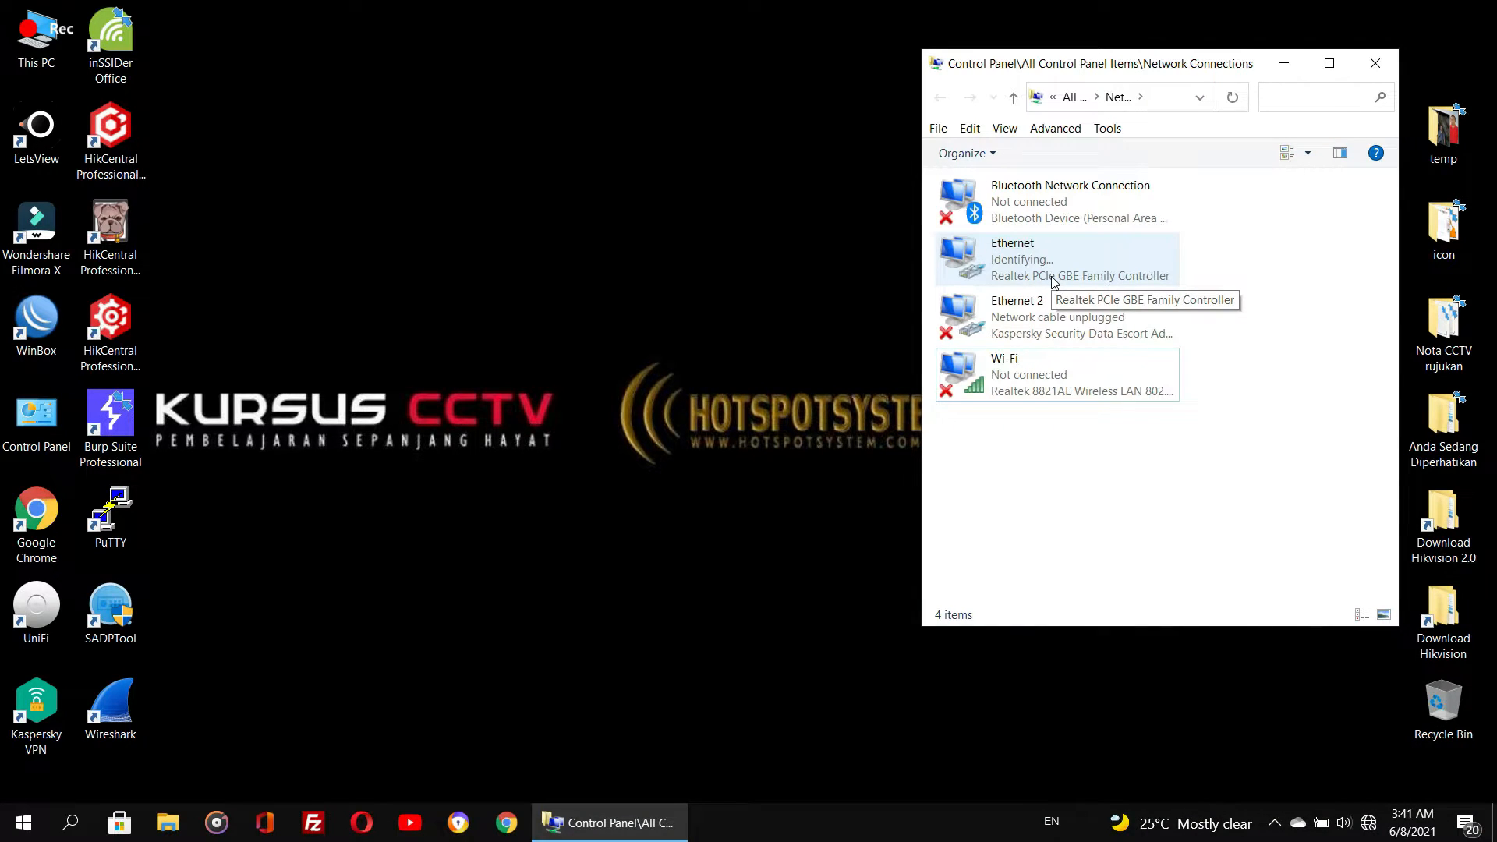
# - Set the Ethernet adapter's IPv4 properties to obtain the IP address and DNS server automatically
pyautogui.rightClick(1053, 280)
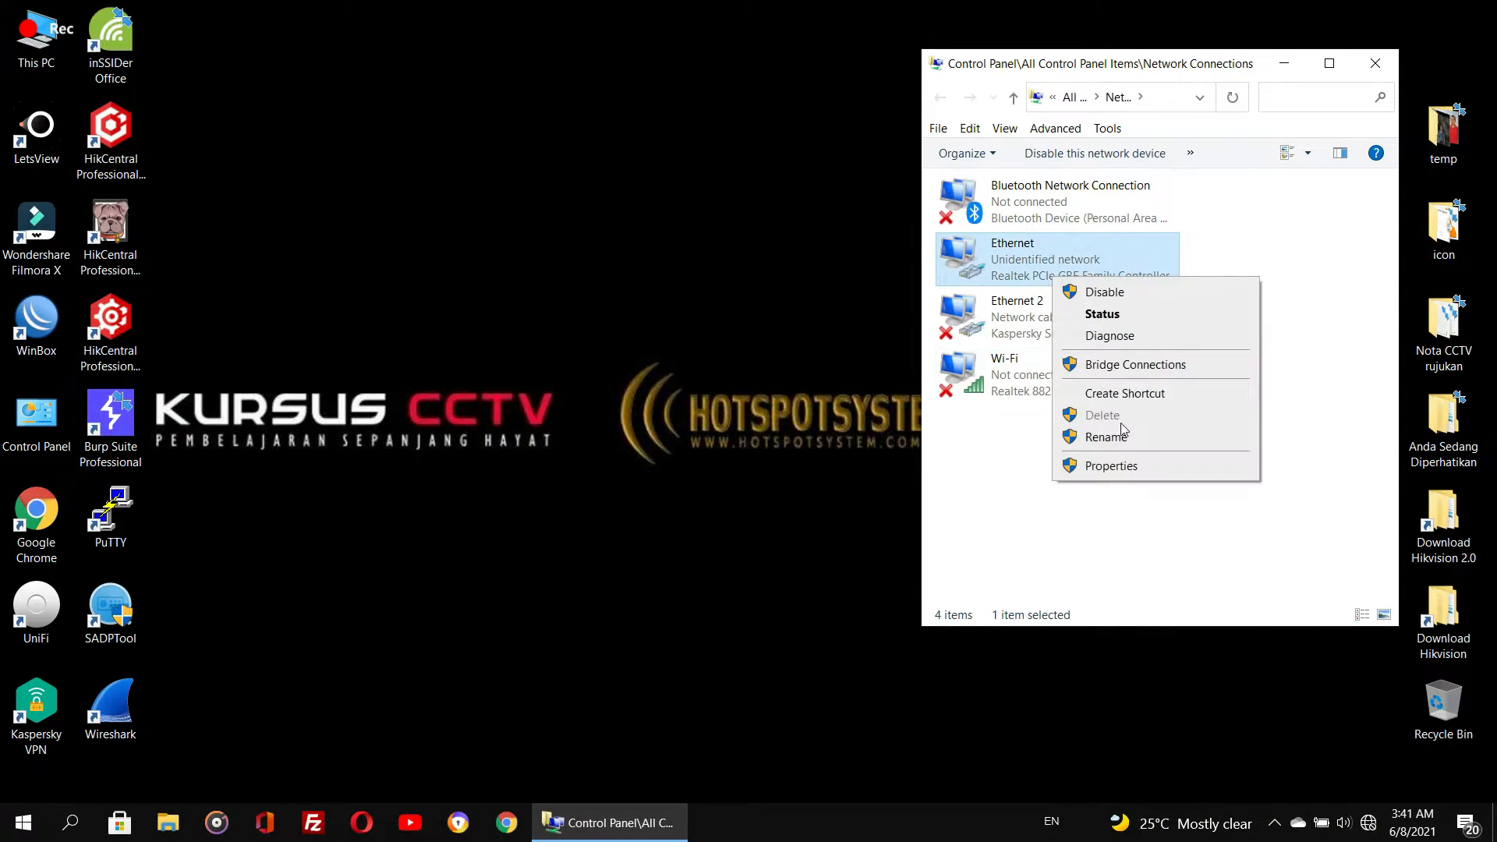
pyautogui.click(1111, 465)
pyautogui.moveTo(1106, 160); pyautogui.dragTo(492, 113)
pyautogui.click(539, 351)
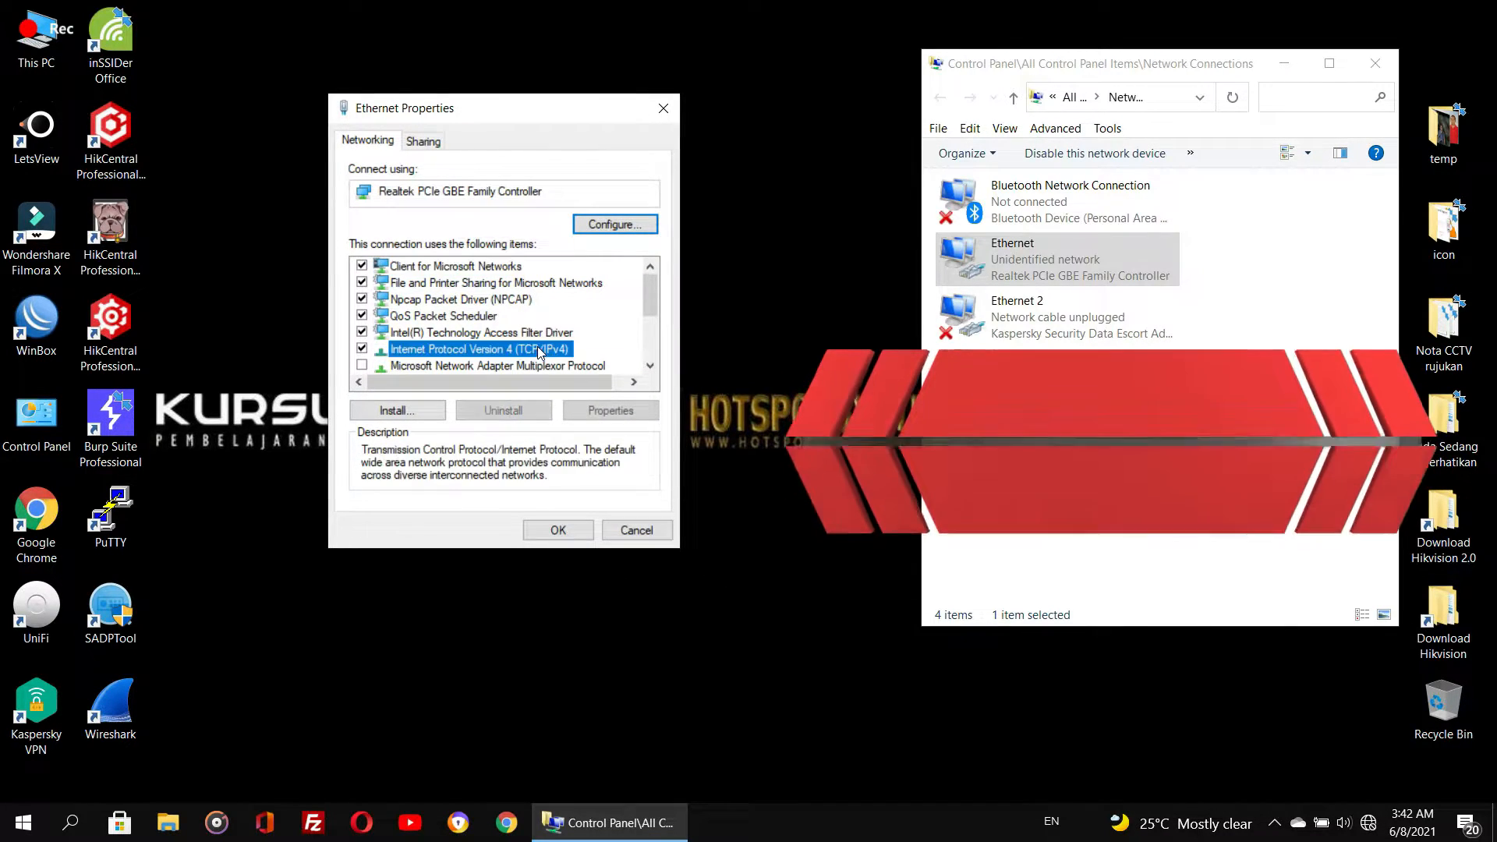
pyautogui.doubleClick(539, 351)
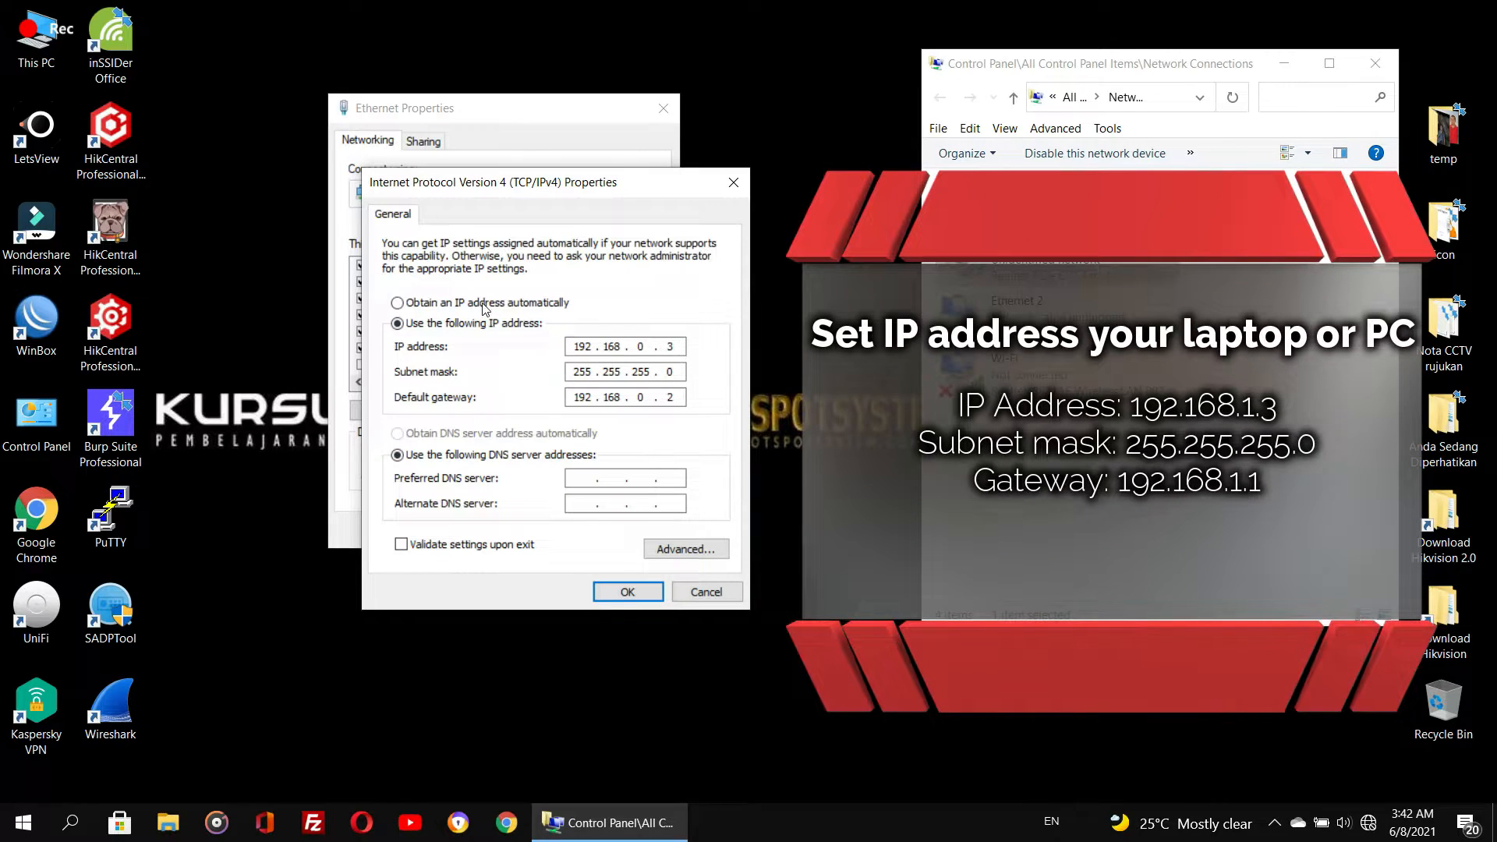
pyautogui.click(484, 304)
pyautogui.click(456, 434)
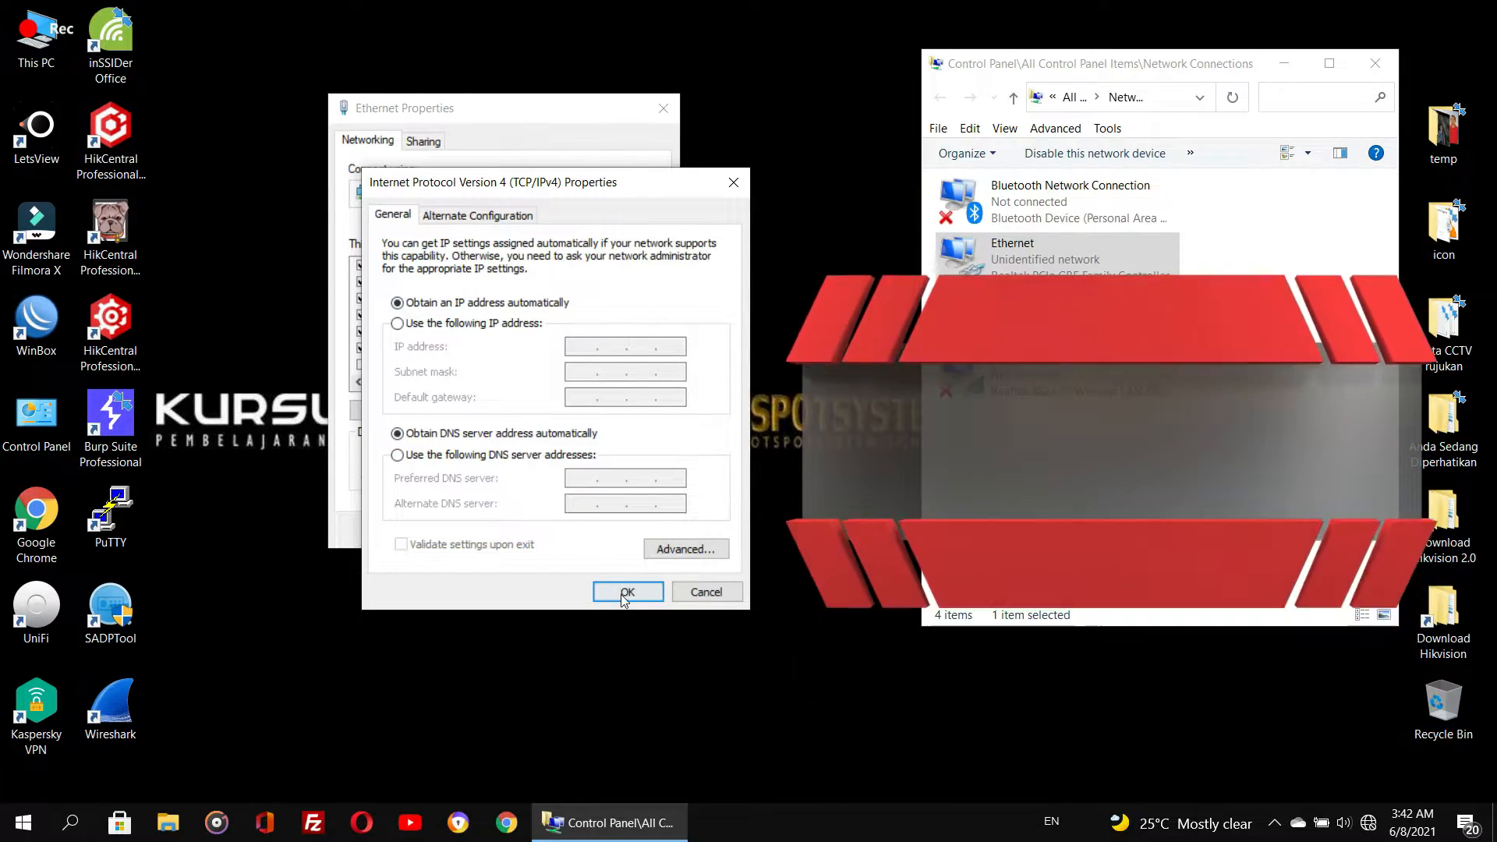
pyautogui.click(624, 591)
pyautogui.click(567, 530)
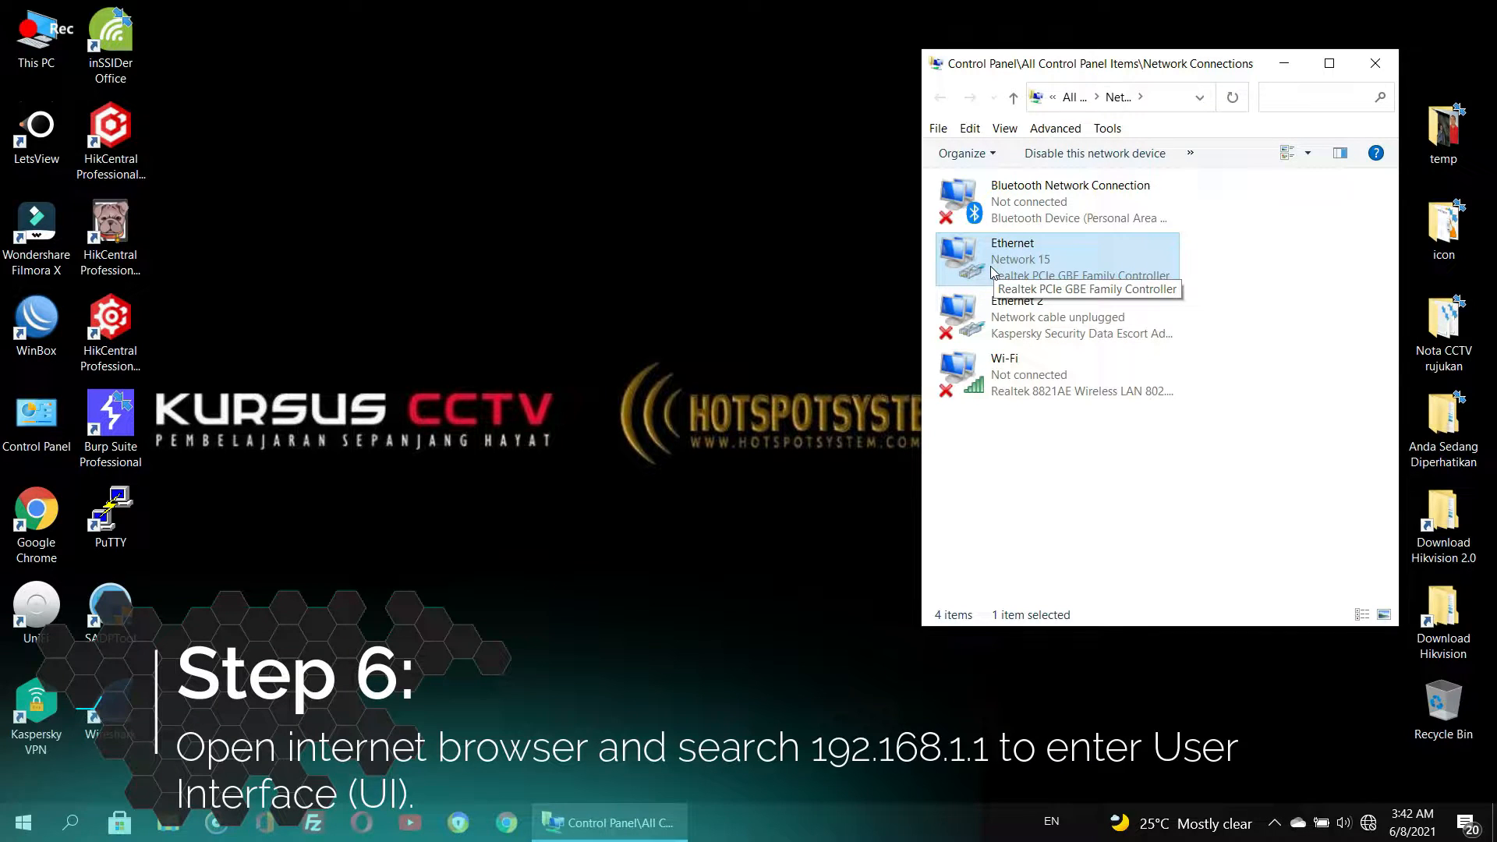
# - Switch to Chrome and browse to 192.168.1.1
pyautogui.click(521, 824)
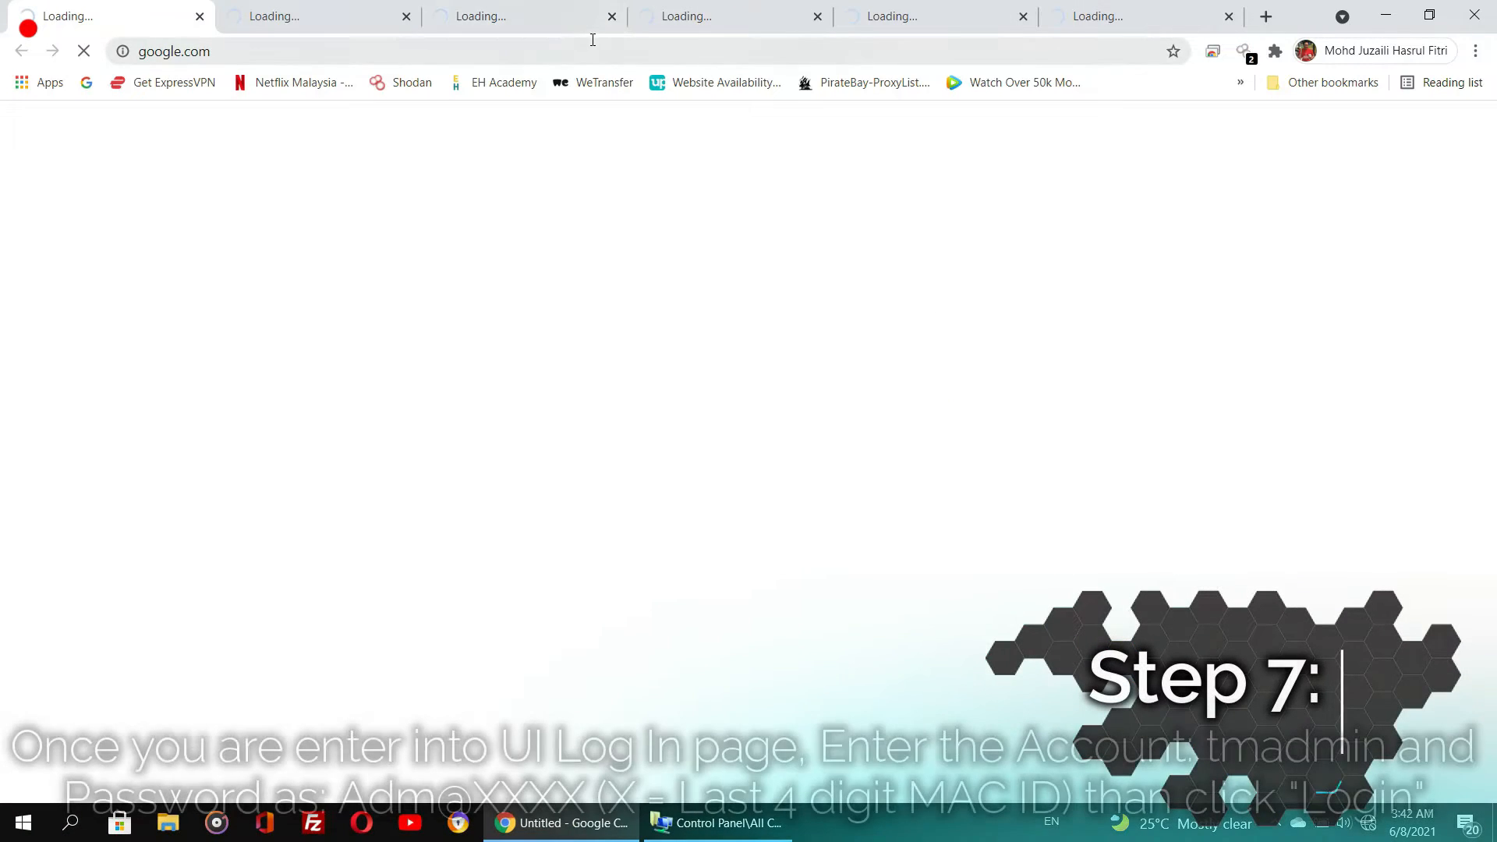
pyautogui.click(585, 54)
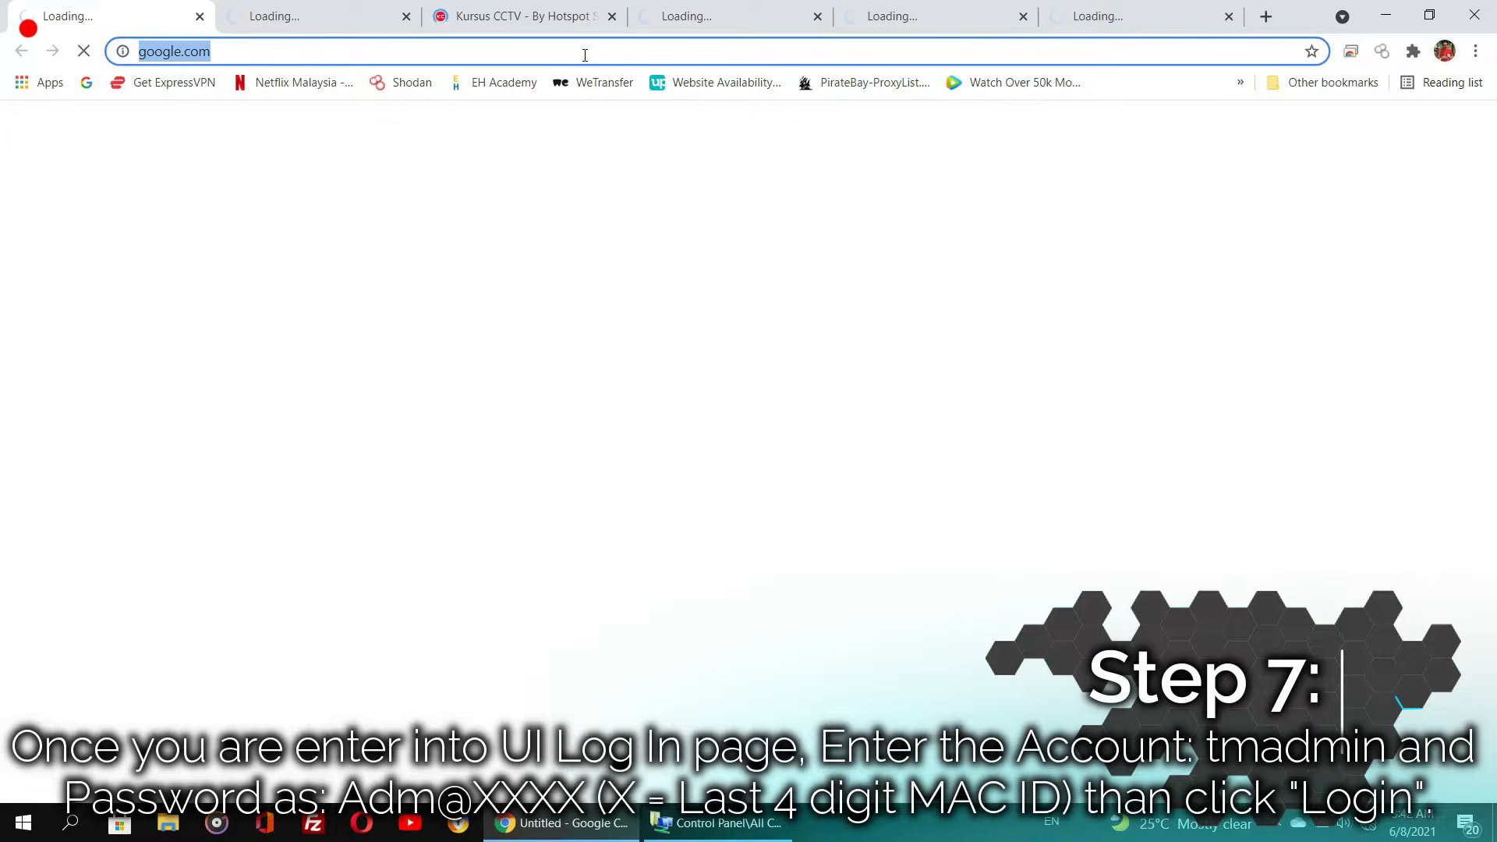
pyautogui.write('192.168.1.1')
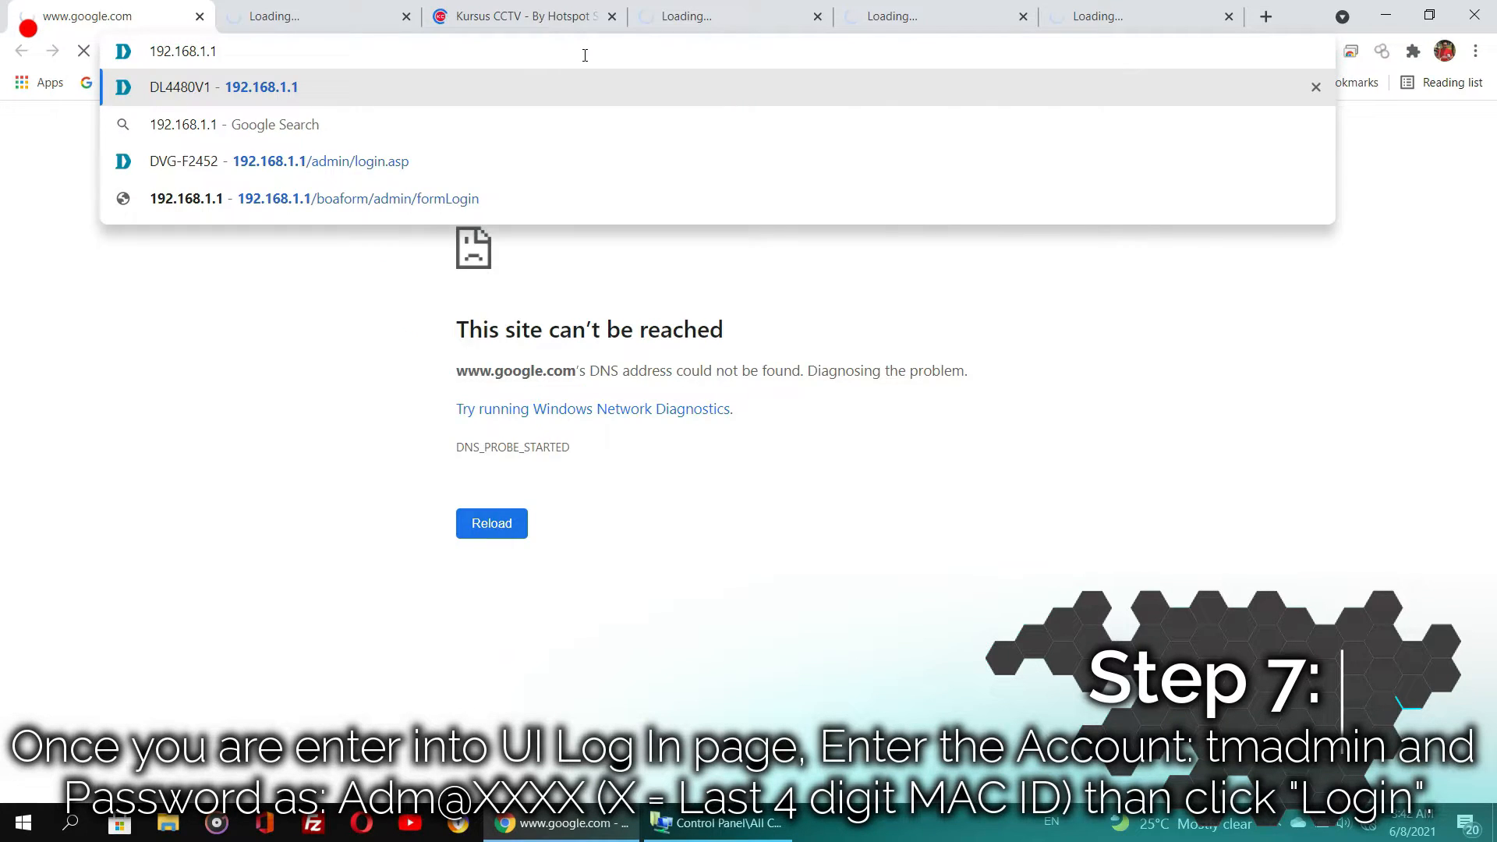
pyautogui.press('Return')
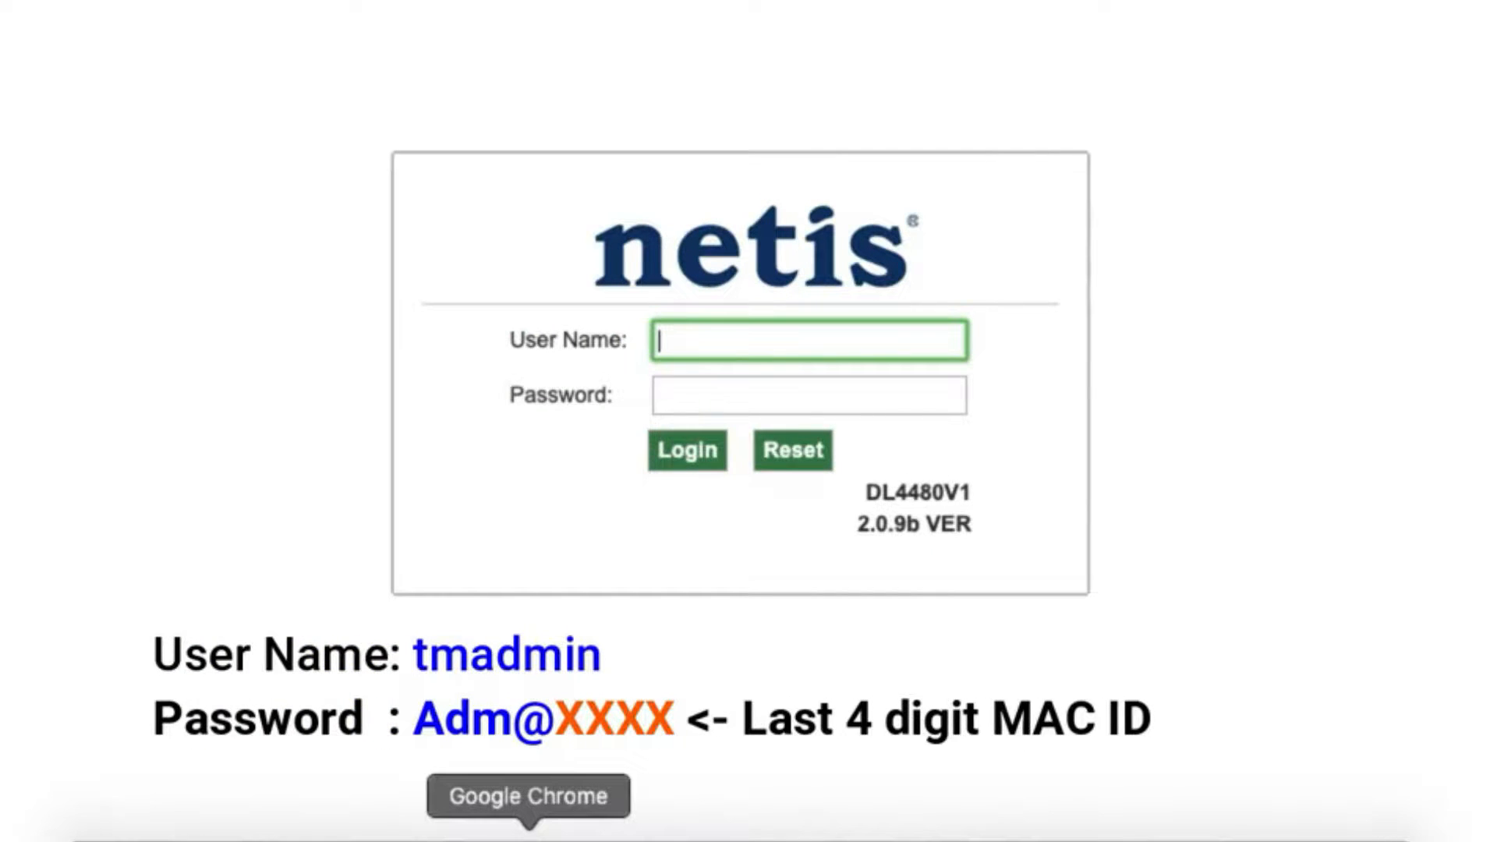
# - Log in to the router with user name tmadmin and the admin password
pyautogui.write('tmadmin')
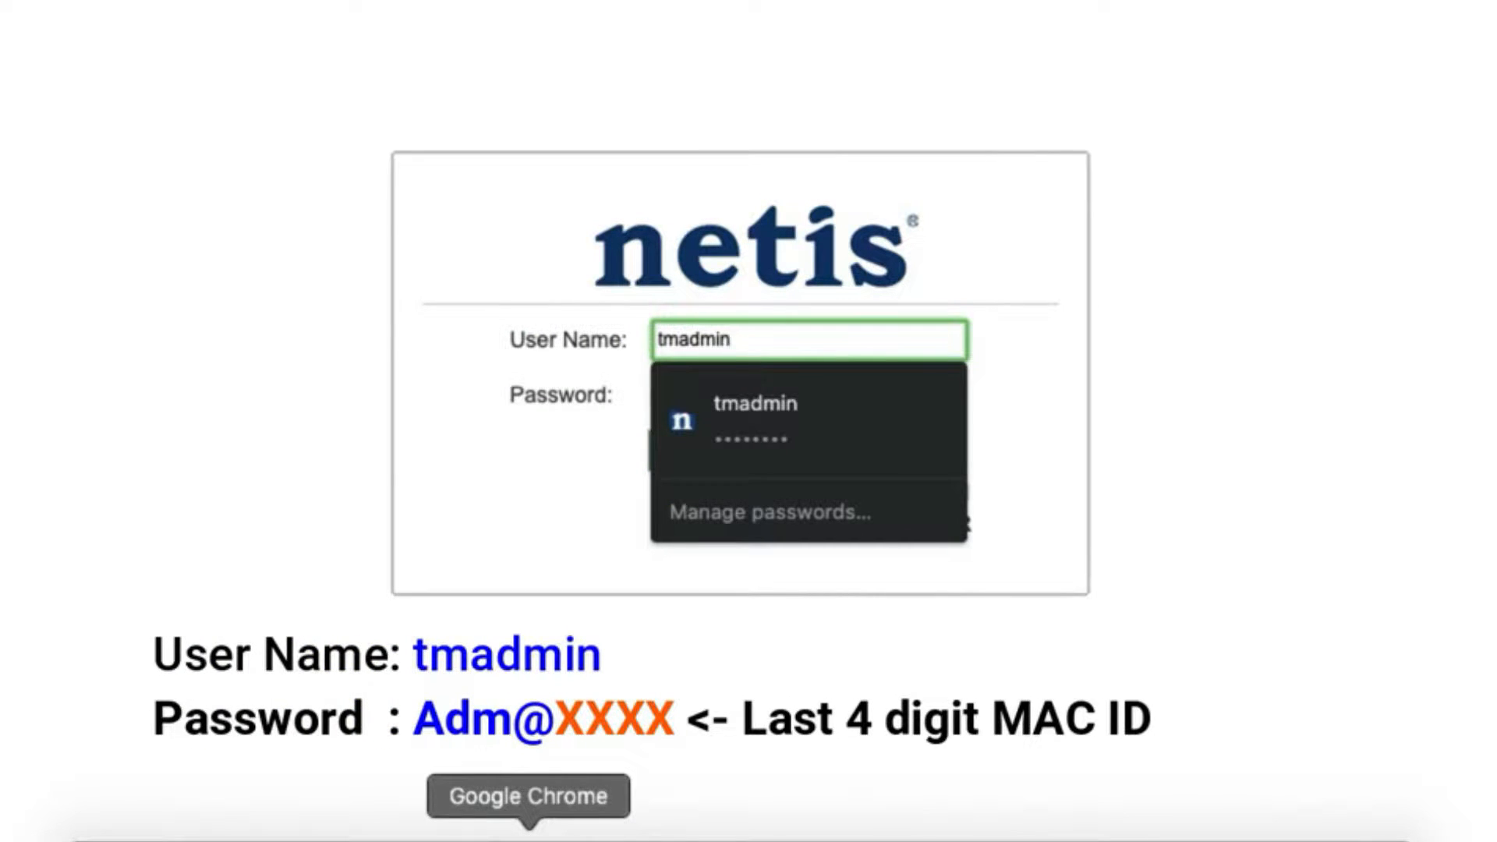
pyautogui.press('Tab')
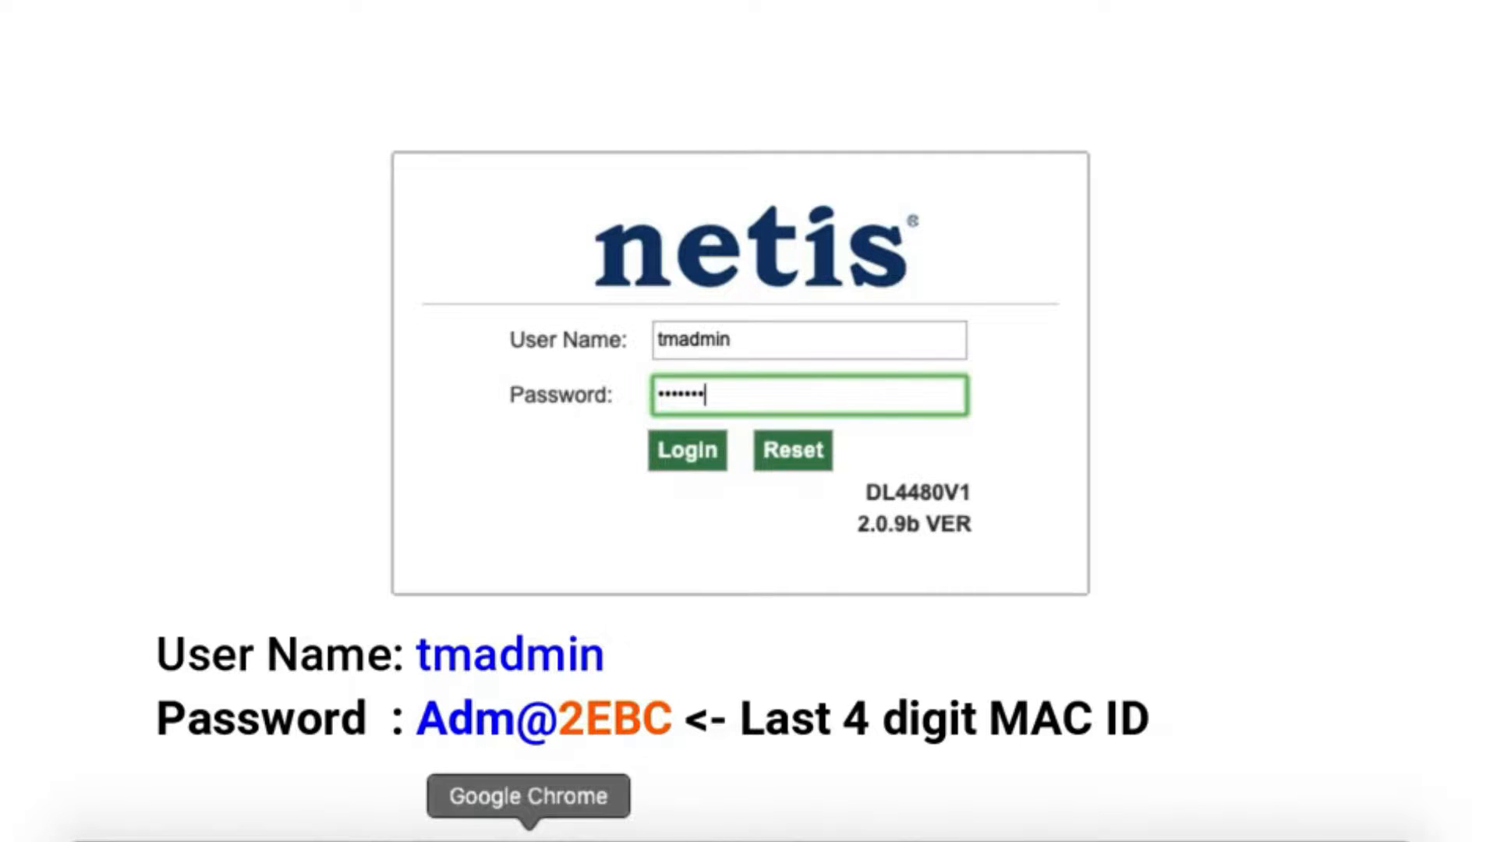
pyautogui.write('C')
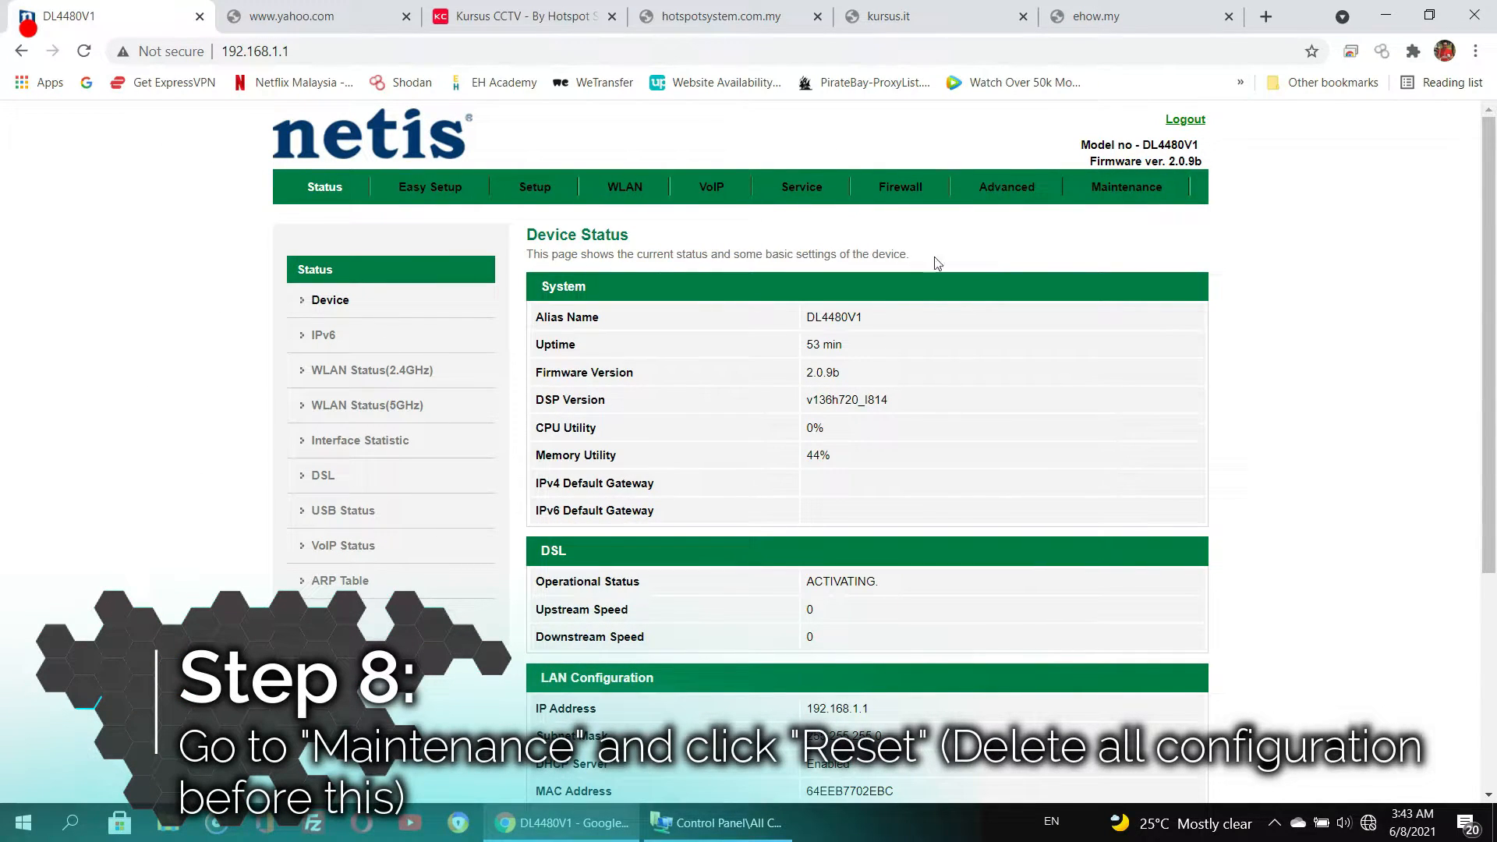
# - Reset the router settings to factory default from the maintenance page
pyautogui.click(1115, 201)
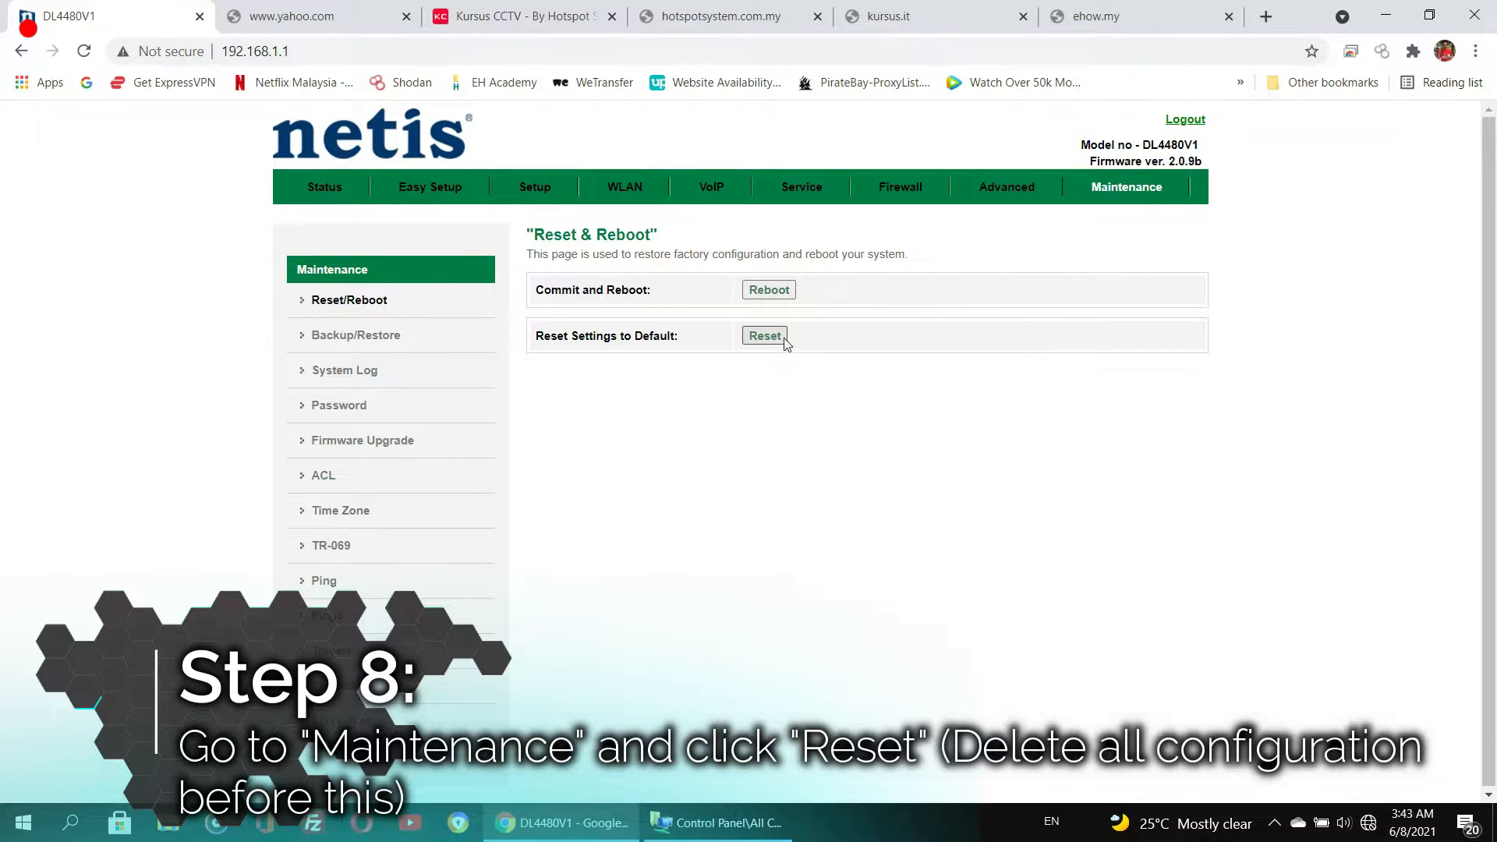
pyautogui.click(781, 338)
pyautogui.click(853, 166)
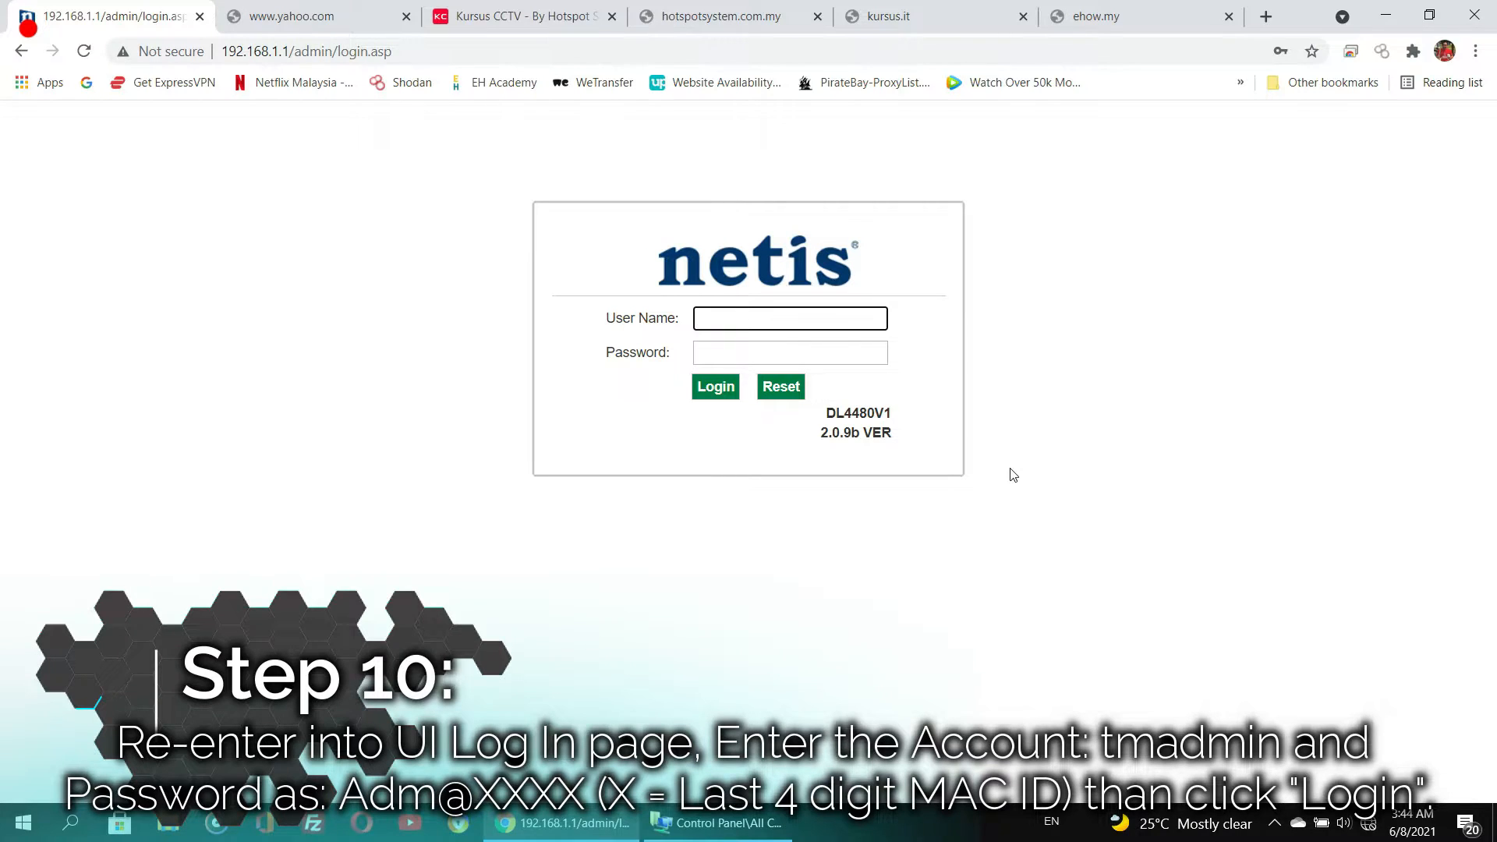
# - Log in to the router again with user name tmadmin and the admin password
pyautogui.write('t')
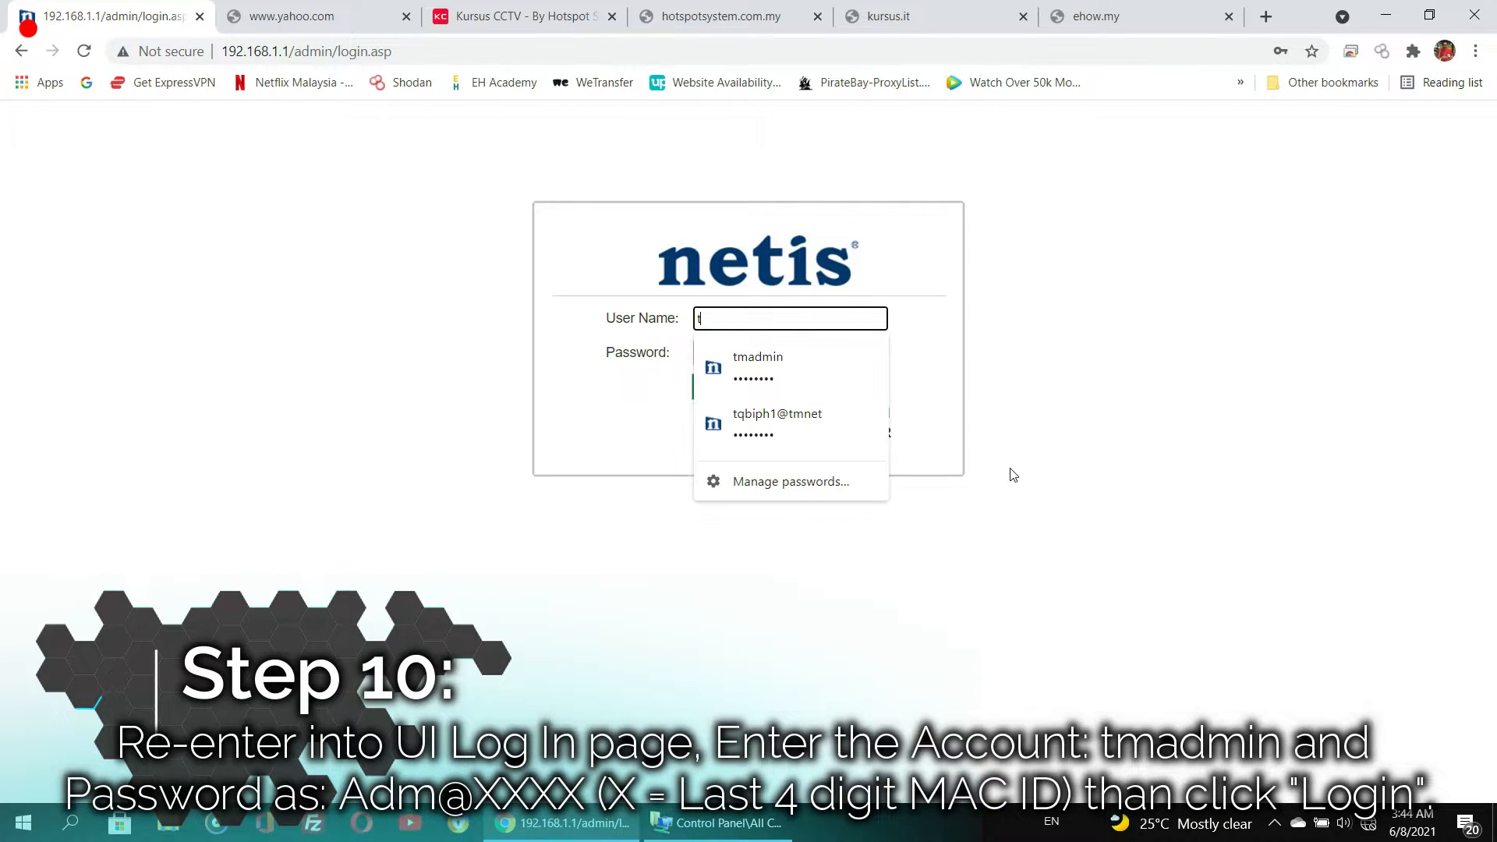
pyautogui.write('madmin')
pyautogui.press('Tab')
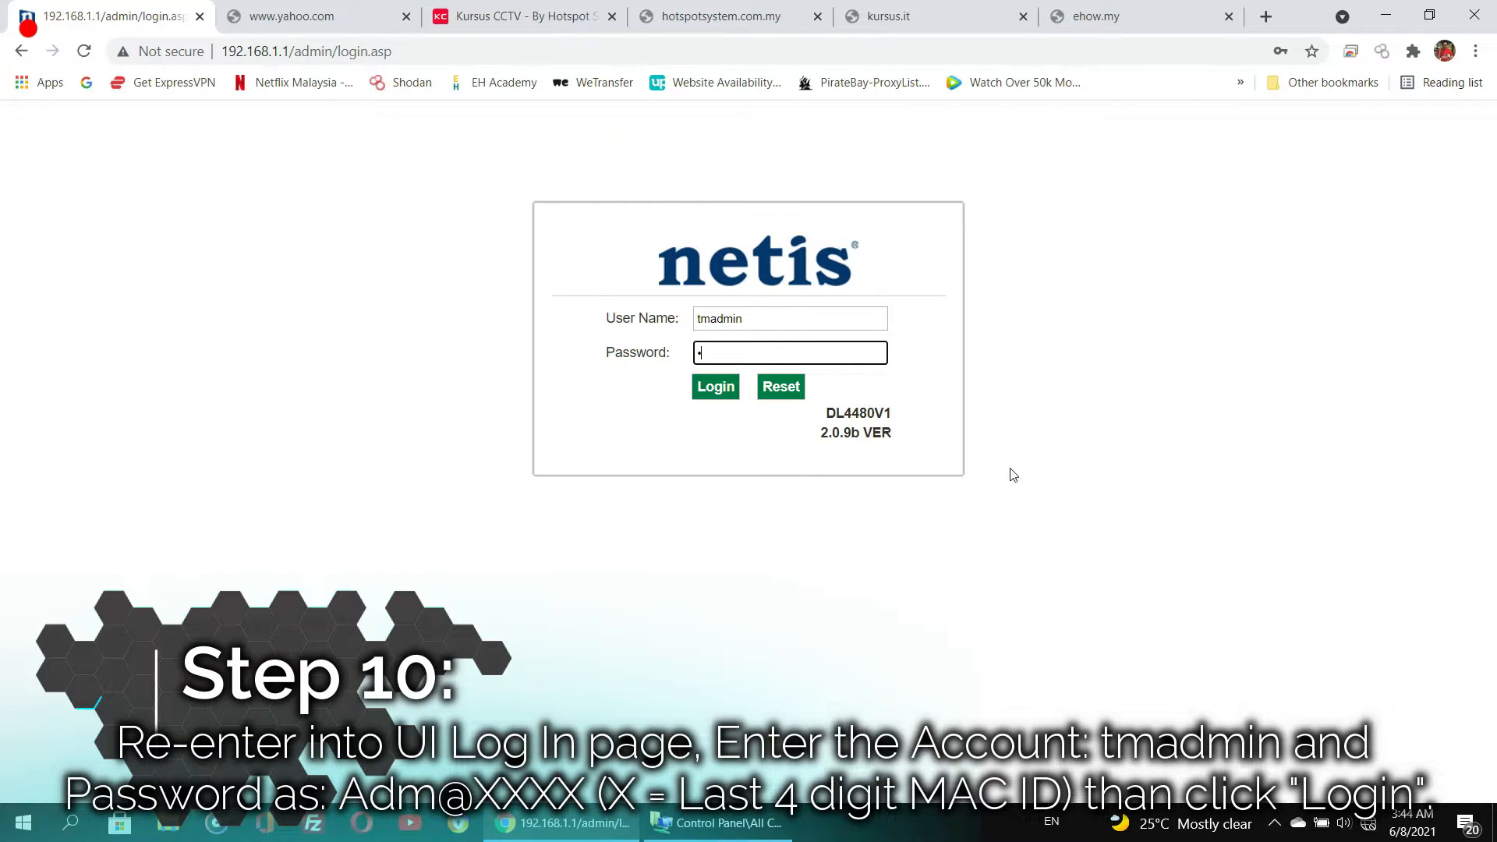
pyautogui.write('••••')
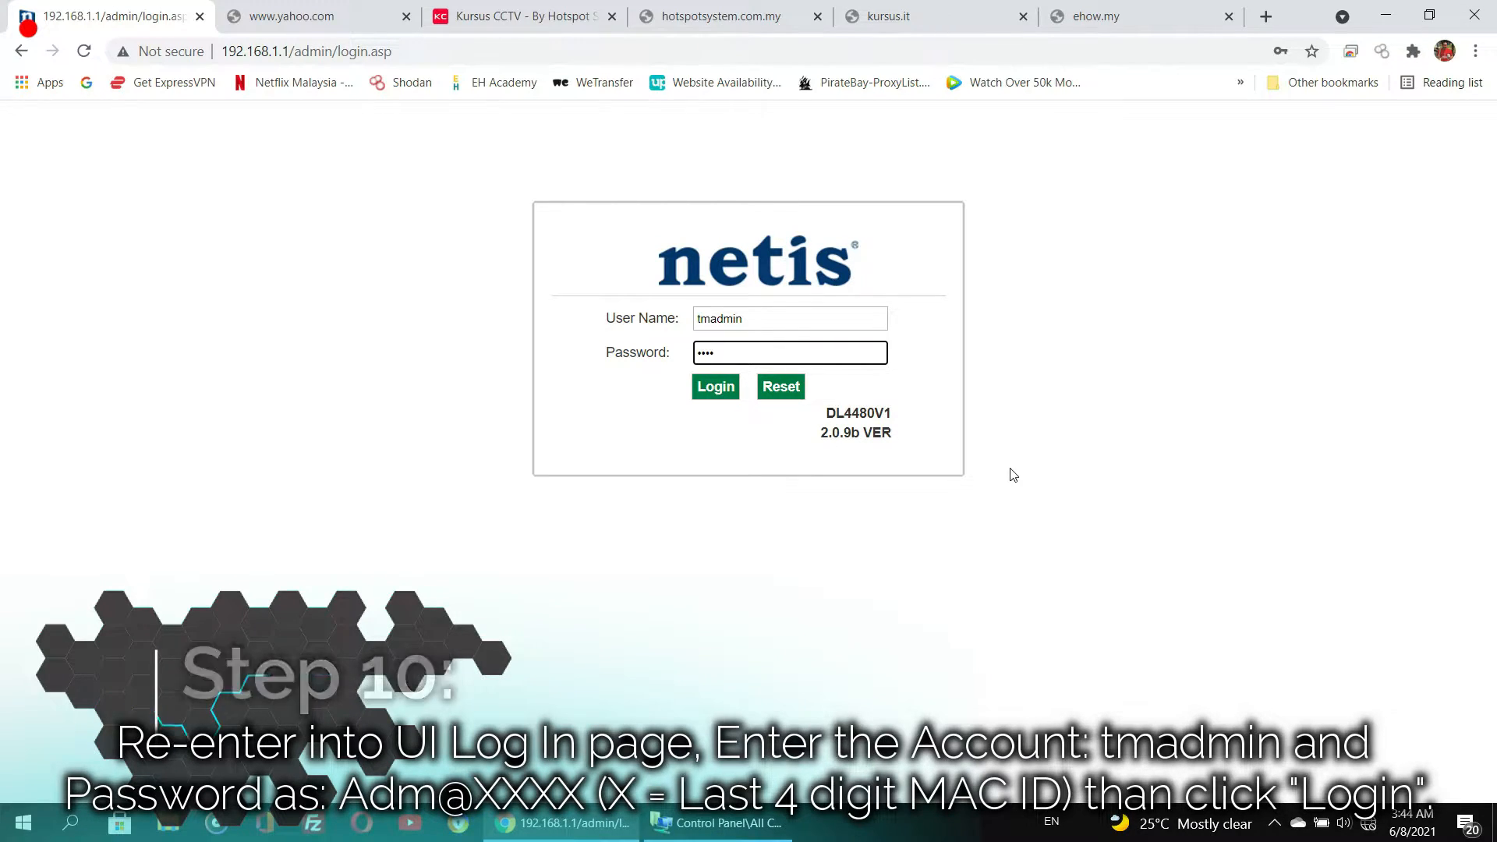
pyautogui.write('••')
pyautogui.press('Return')
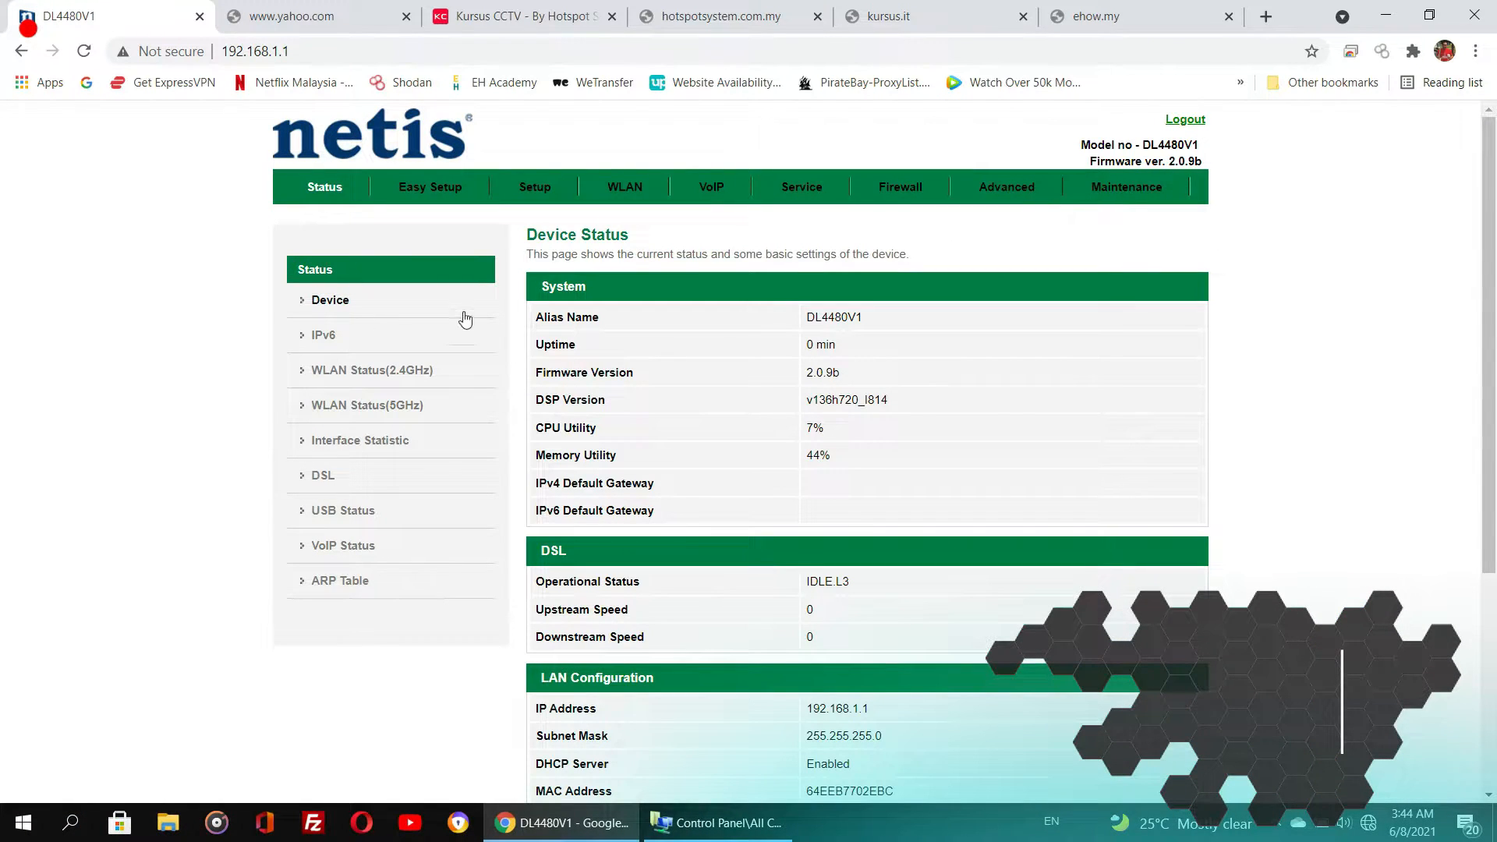
# - Rename the 2.4 GHz wireless SSID to HotspotSystem_2.4GHz and apply the changes
pyautogui.click(633, 188)
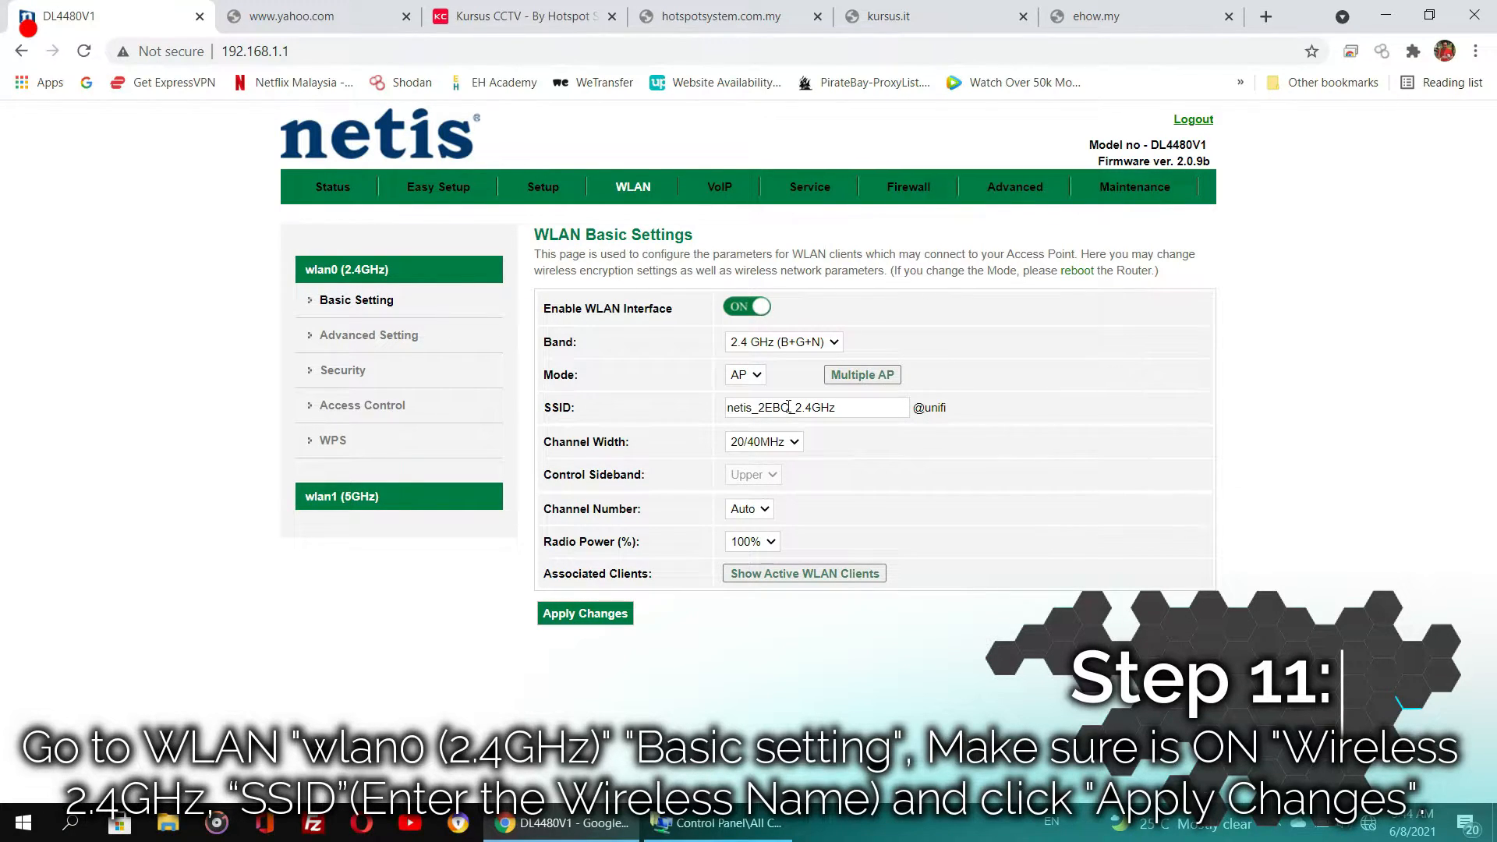
pyautogui.moveTo(789, 406); pyautogui.dragTo(641, 414)
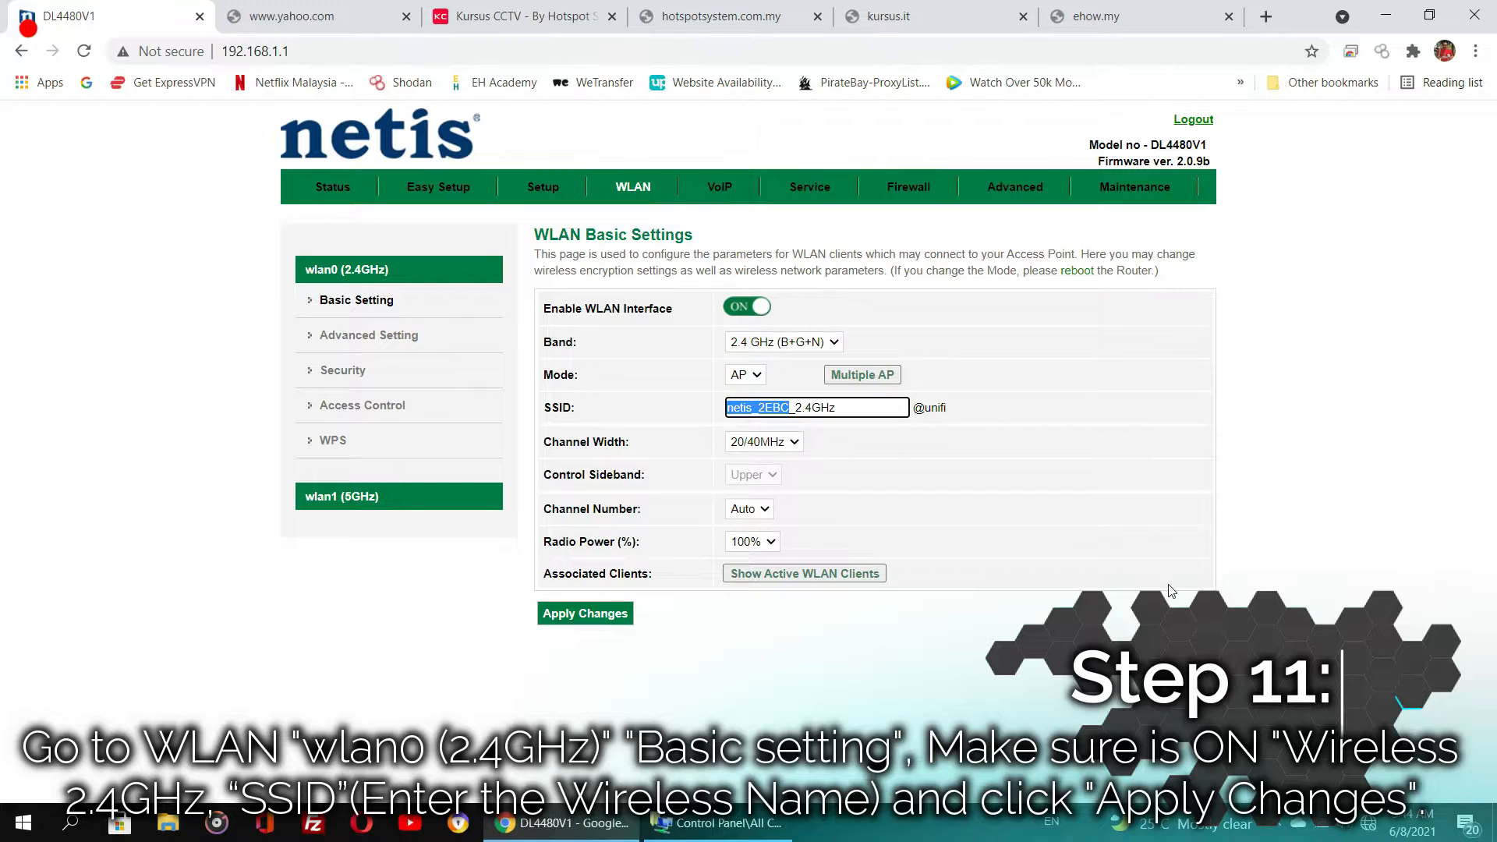
pyautogui.write('HotspotSystem')
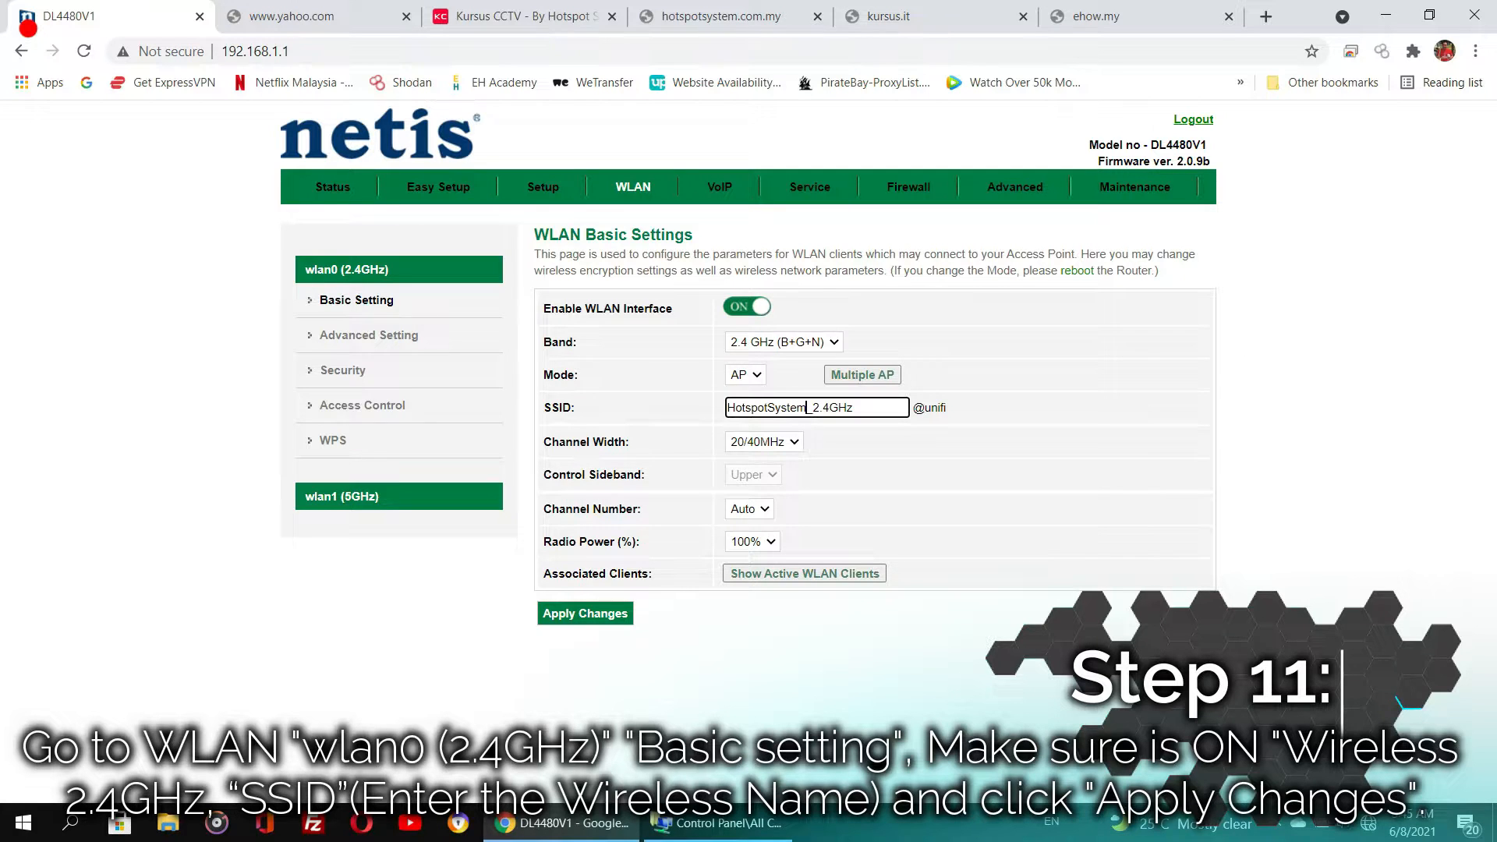
pyautogui.click(739, 511)
pyautogui.click(739, 524)
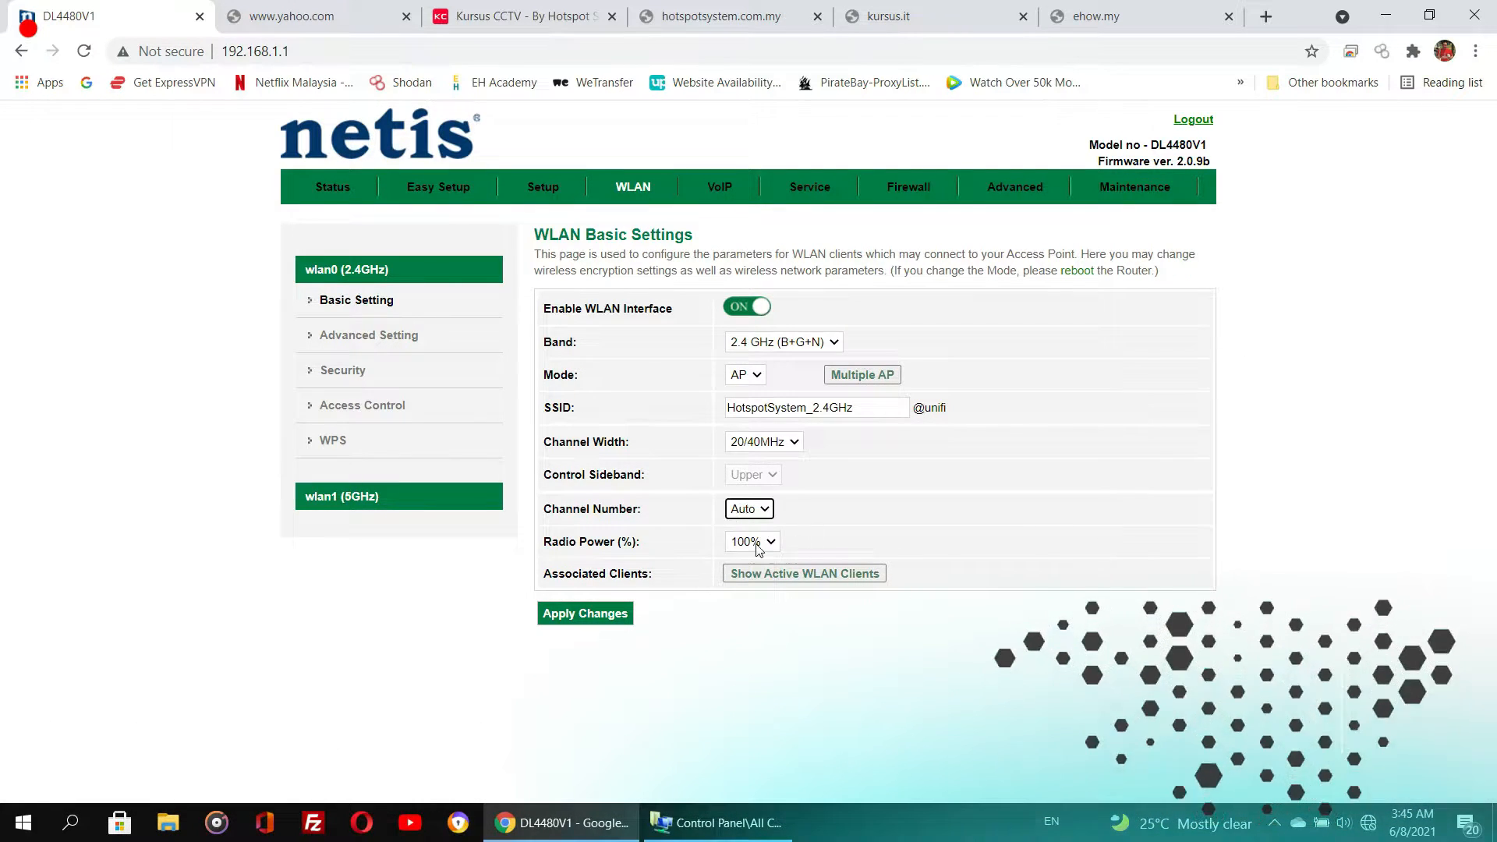
pyautogui.click(586, 620)
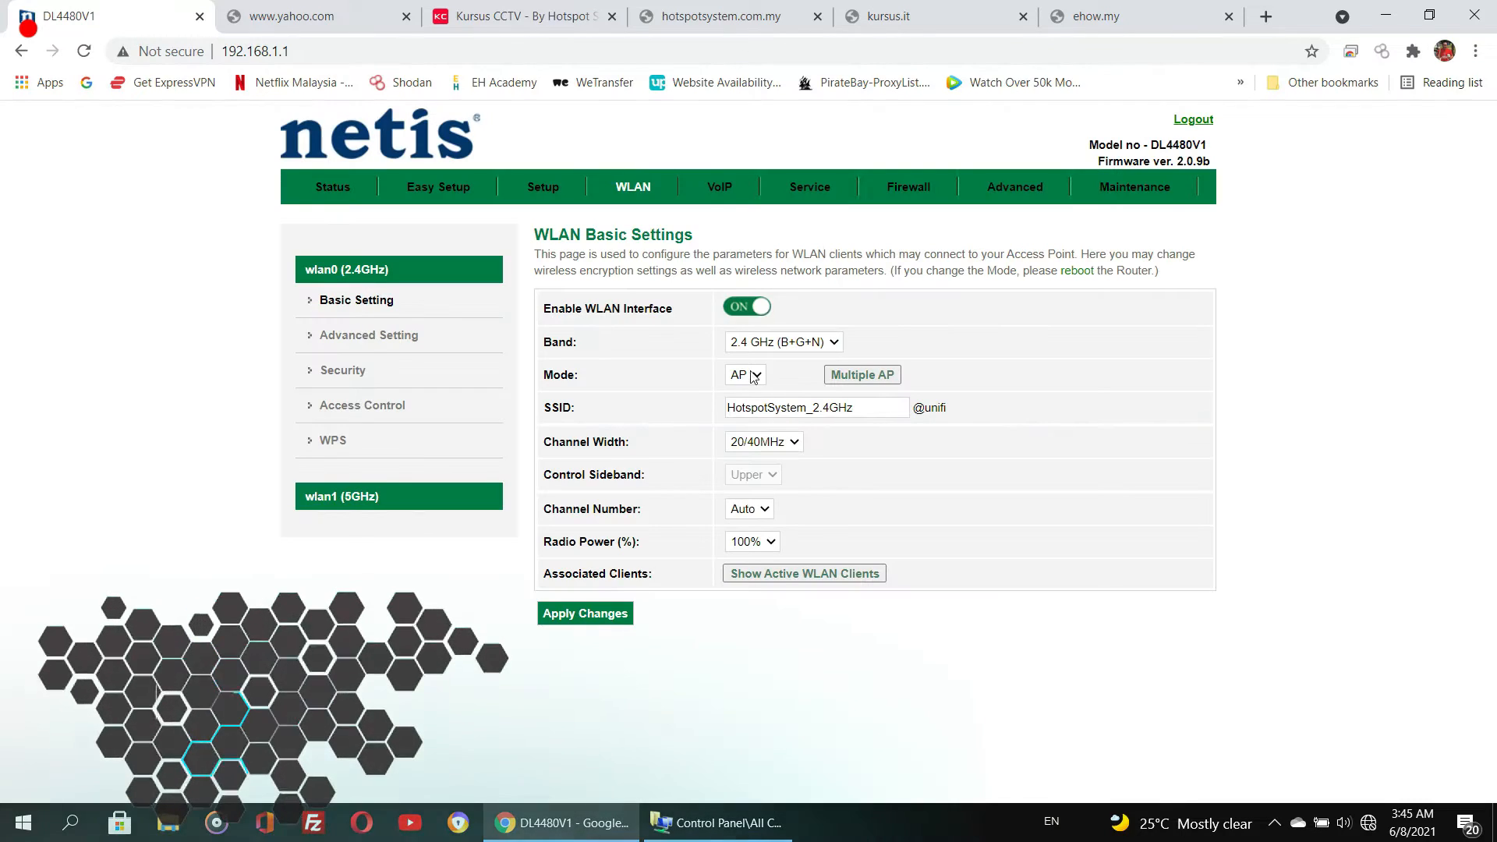
# - Enter a new WPA2 pre-shared key for the 2.4 GHz network and apply the changes
pyautogui.click(338, 379)
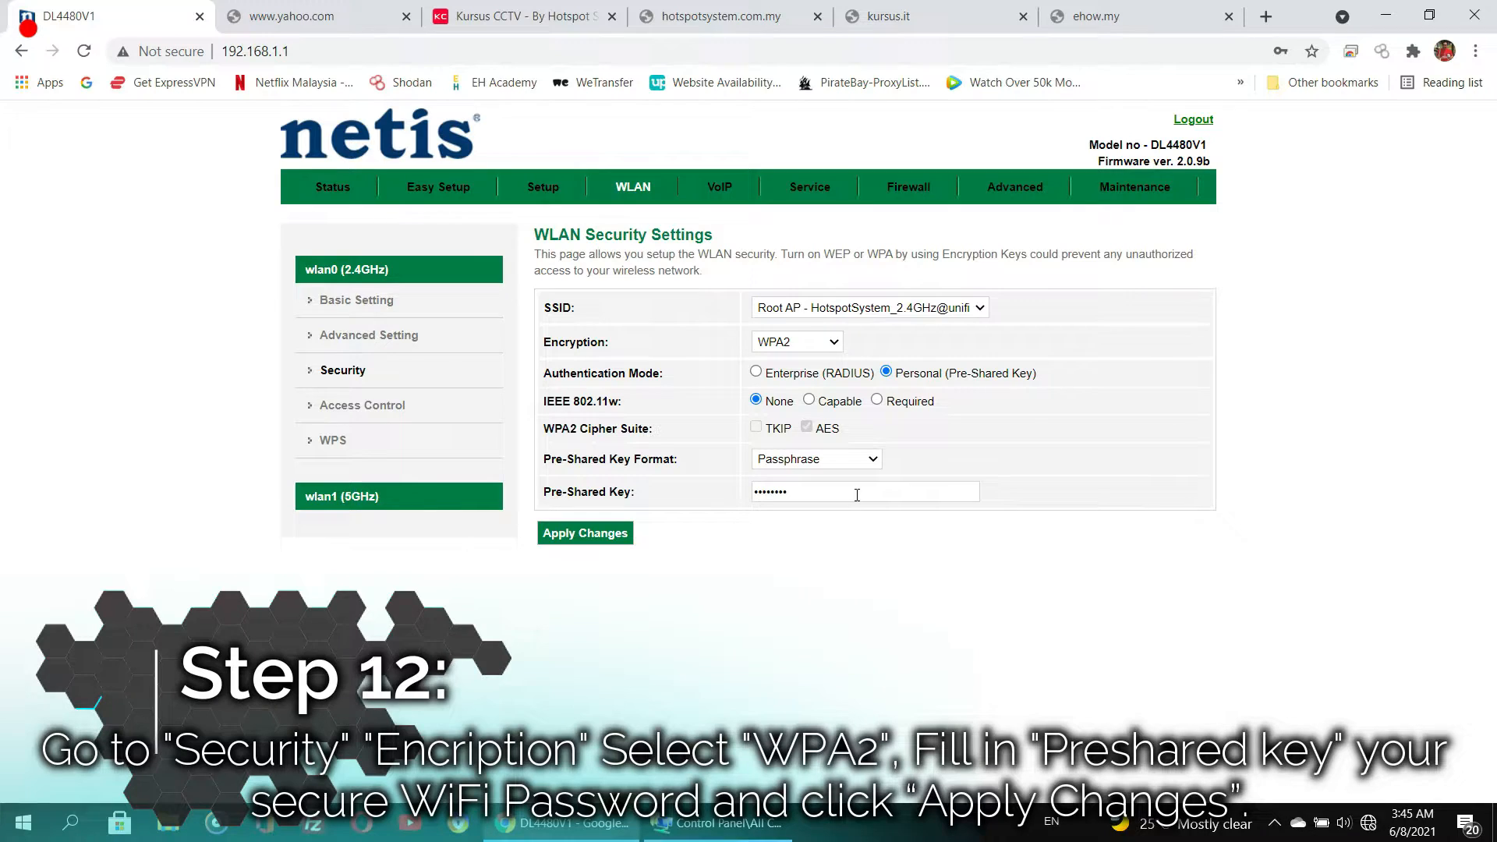
pyautogui.moveTo(856, 495); pyautogui.dragTo(633, 491)
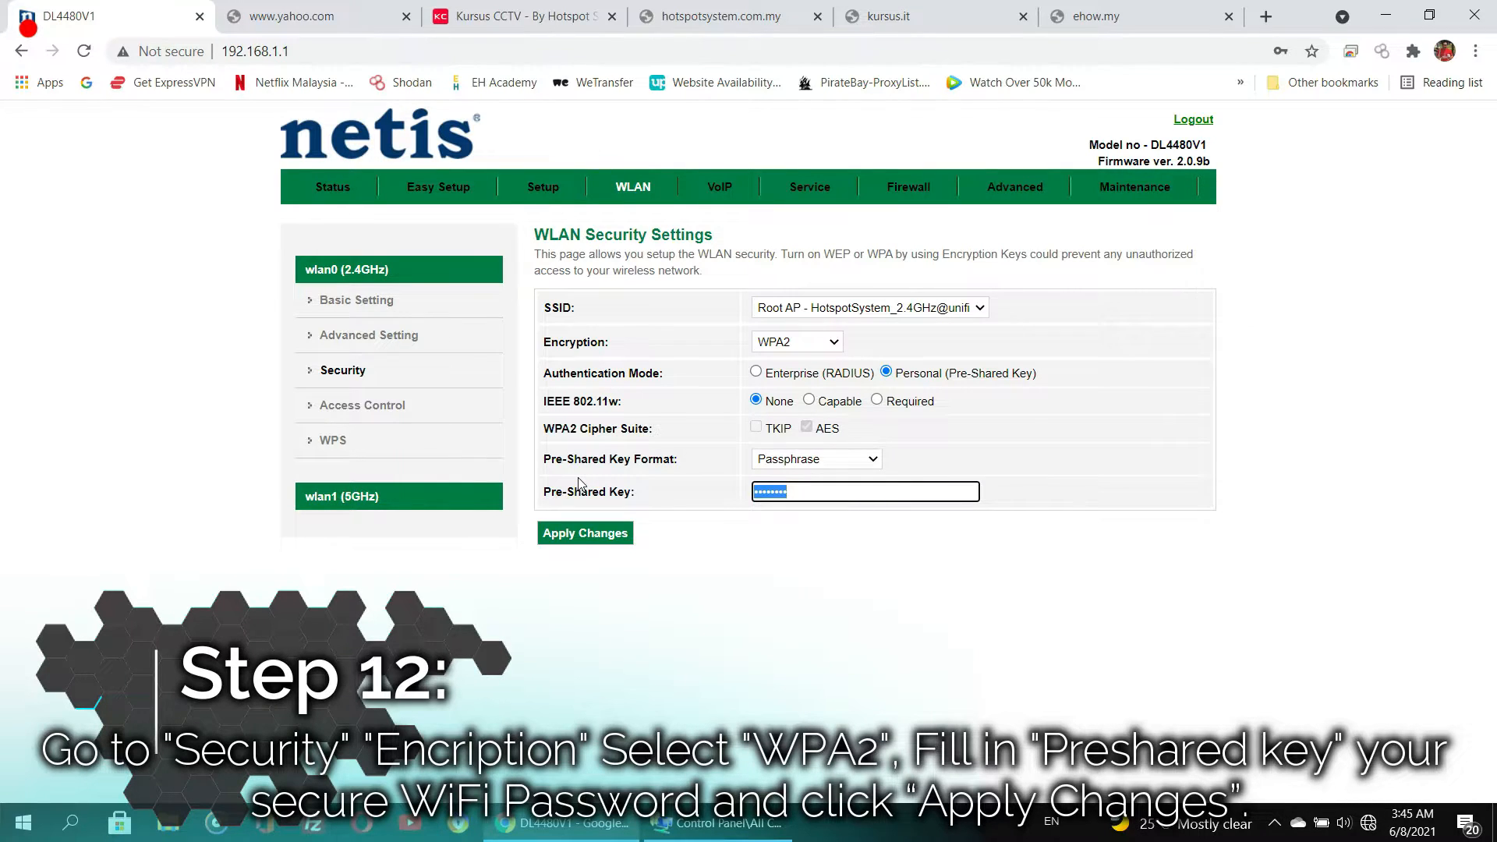
pyautogui.write('12')
pyautogui.click(852, 463)
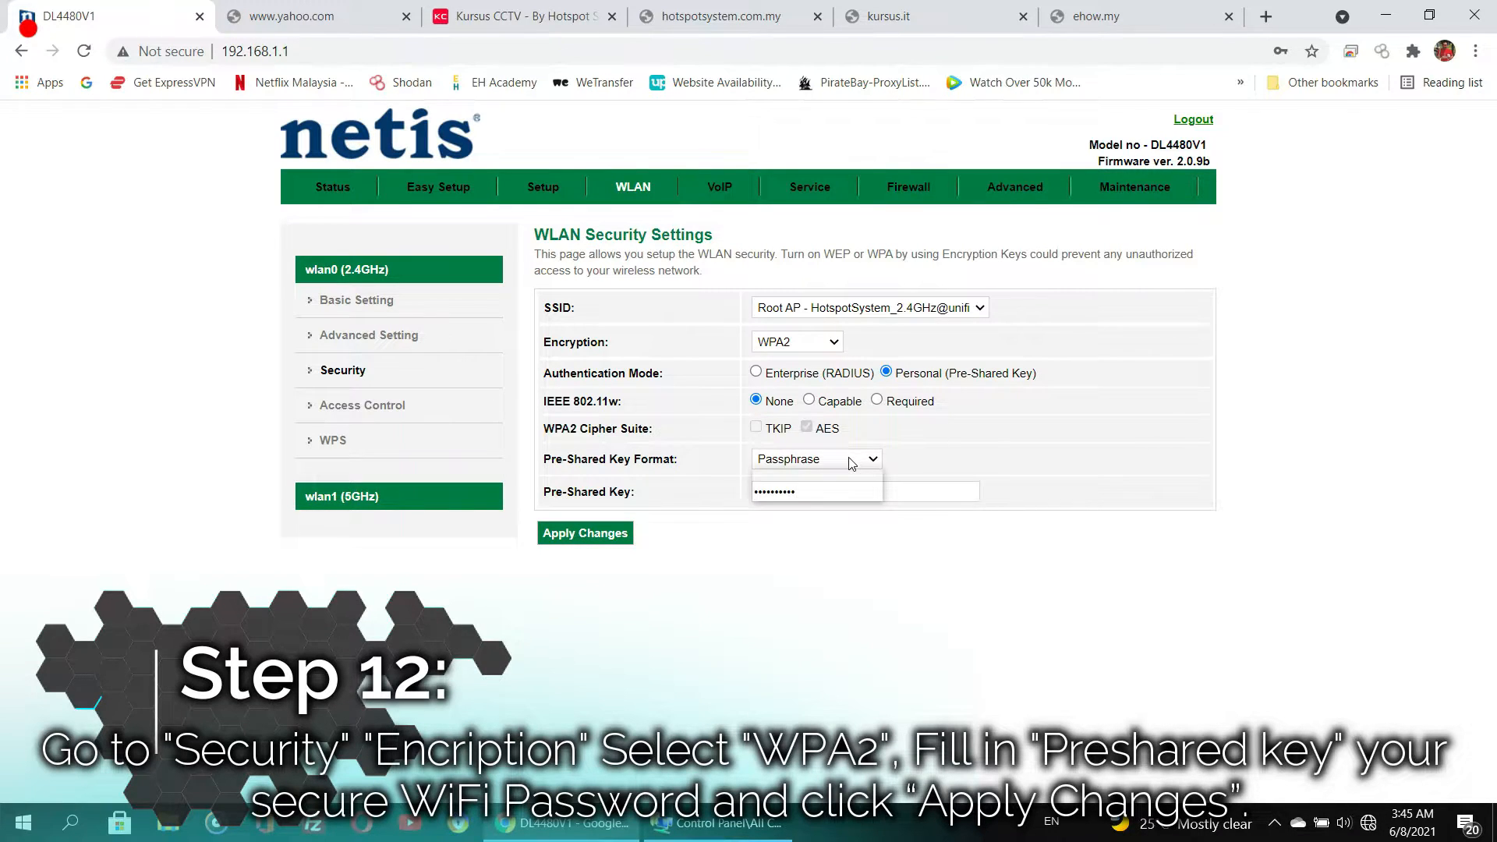
pyautogui.click(567, 536)
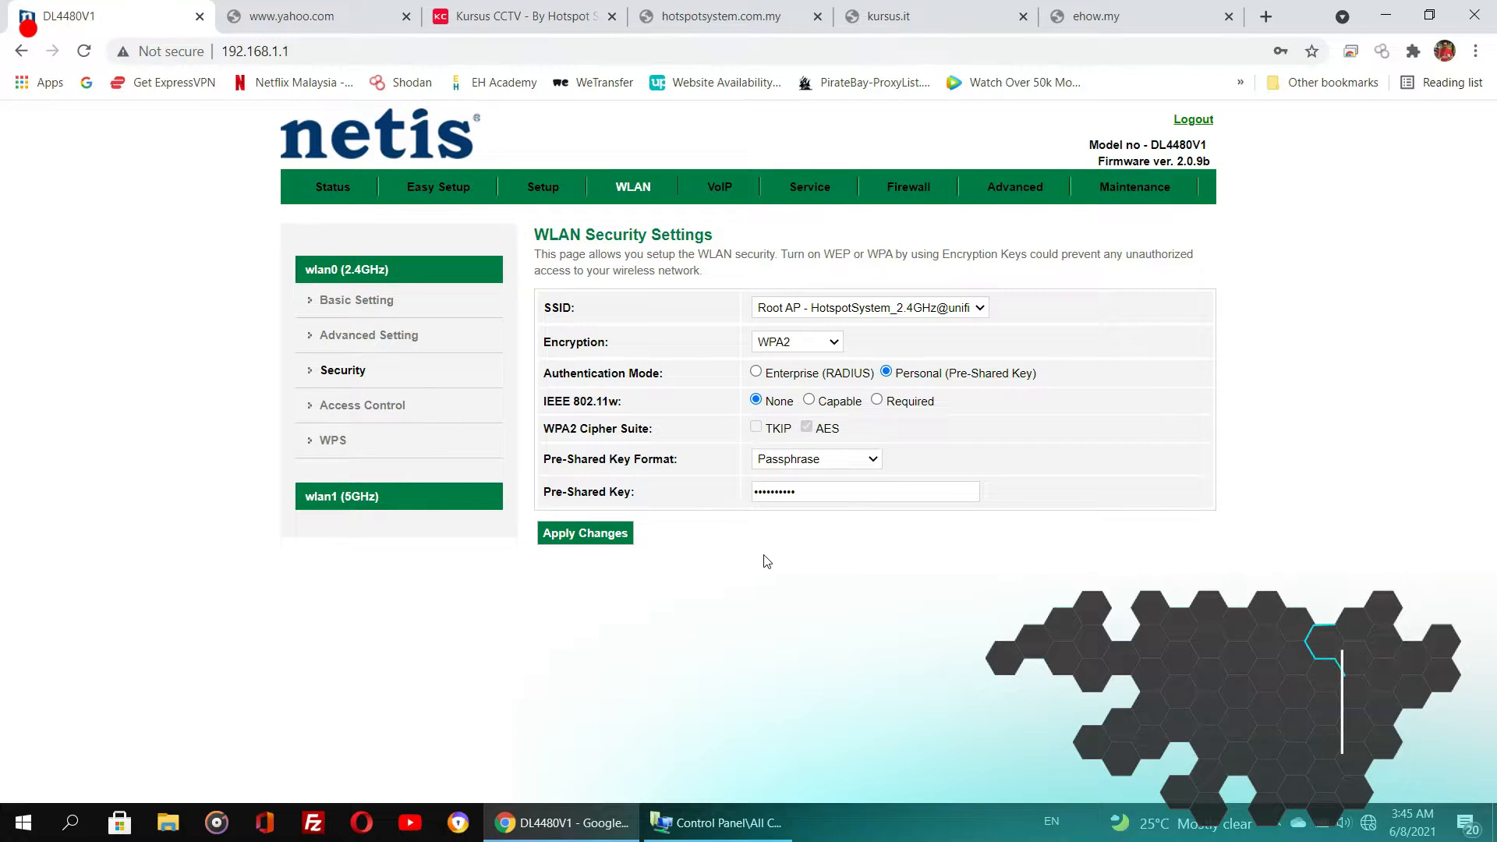
# - Rename the 5 GHz wireless SSID to HotspotSystem_5GHz and apply the changes
pyautogui.click(374, 513)
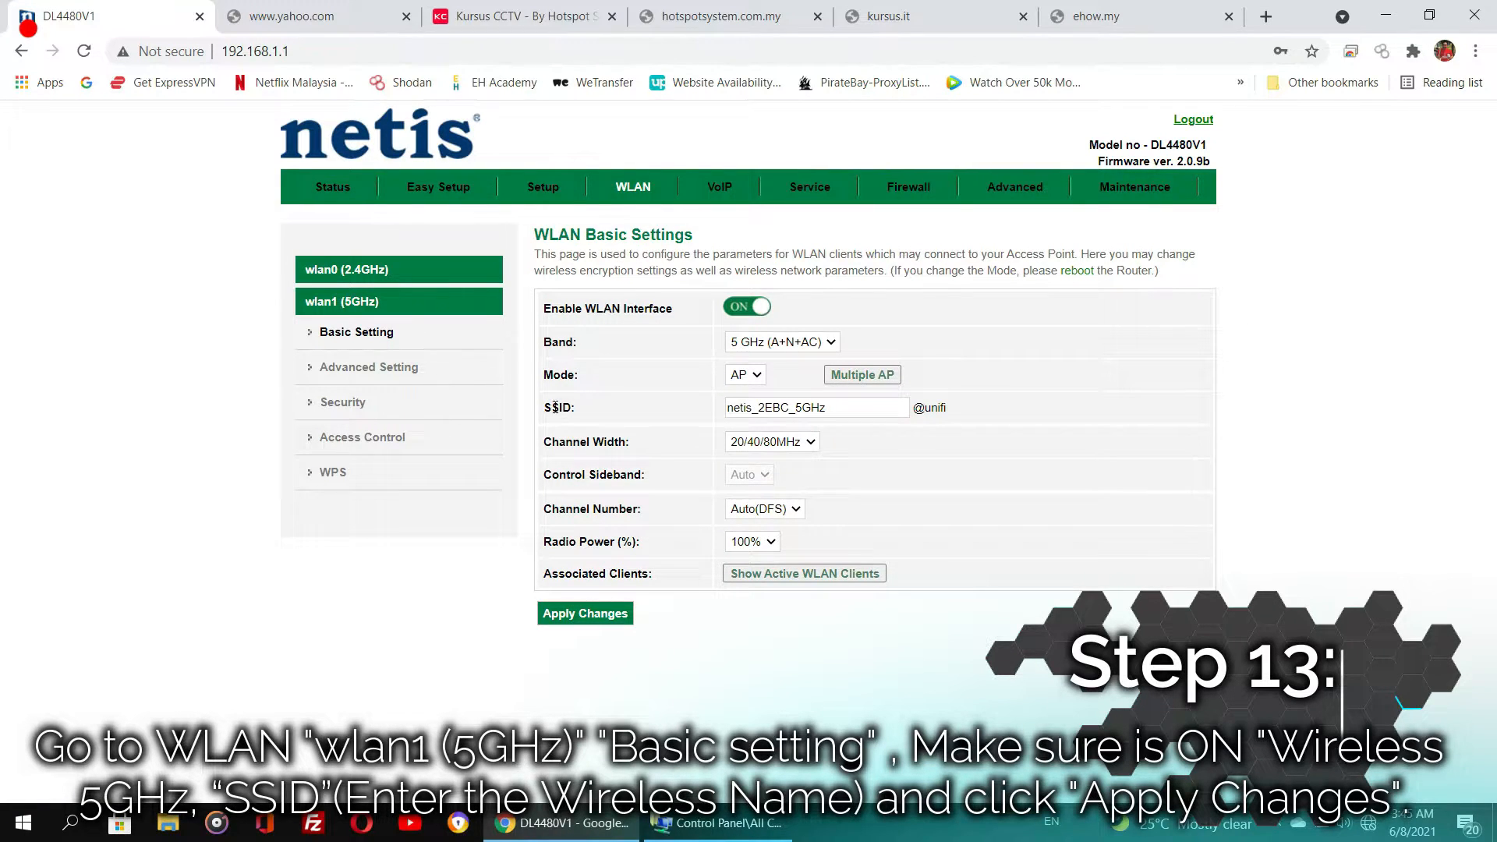
pyautogui.moveTo(786, 407); pyautogui.dragTo(710, 424)
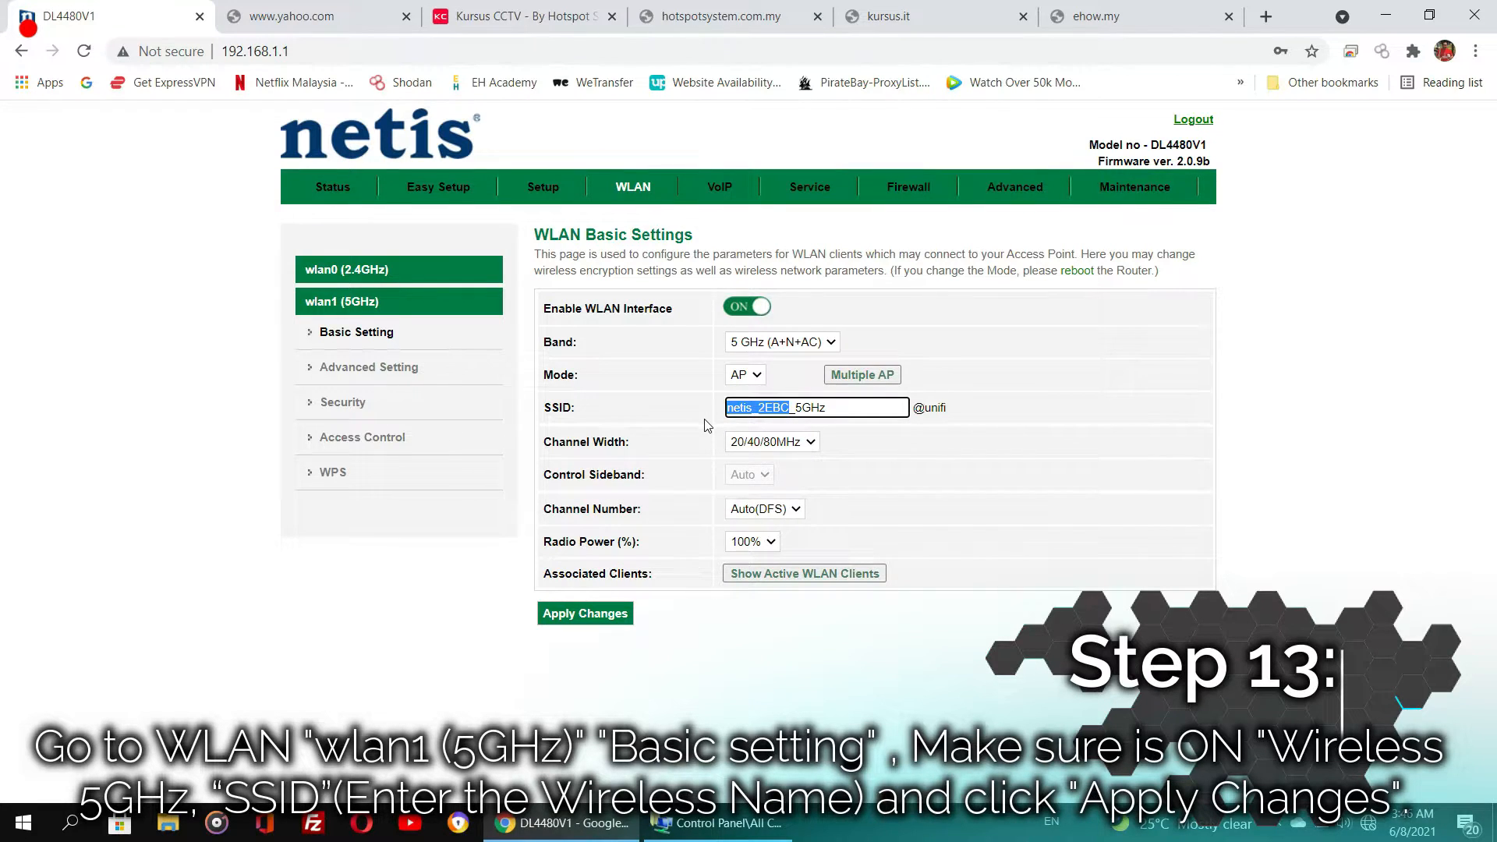
pyautogui.write('HotspotSystem')
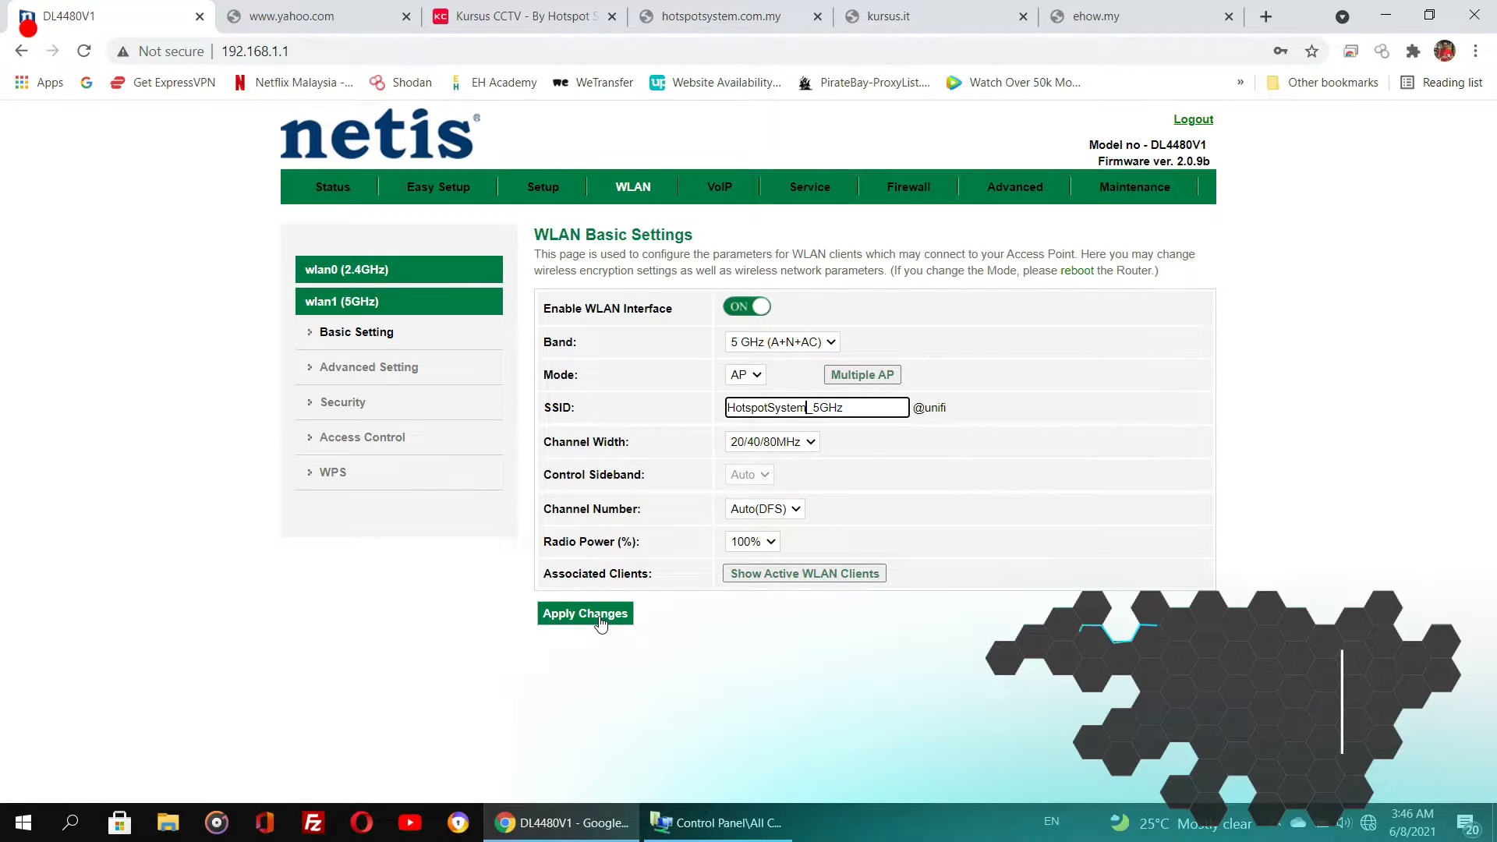
pyautogui.click(600, 615)
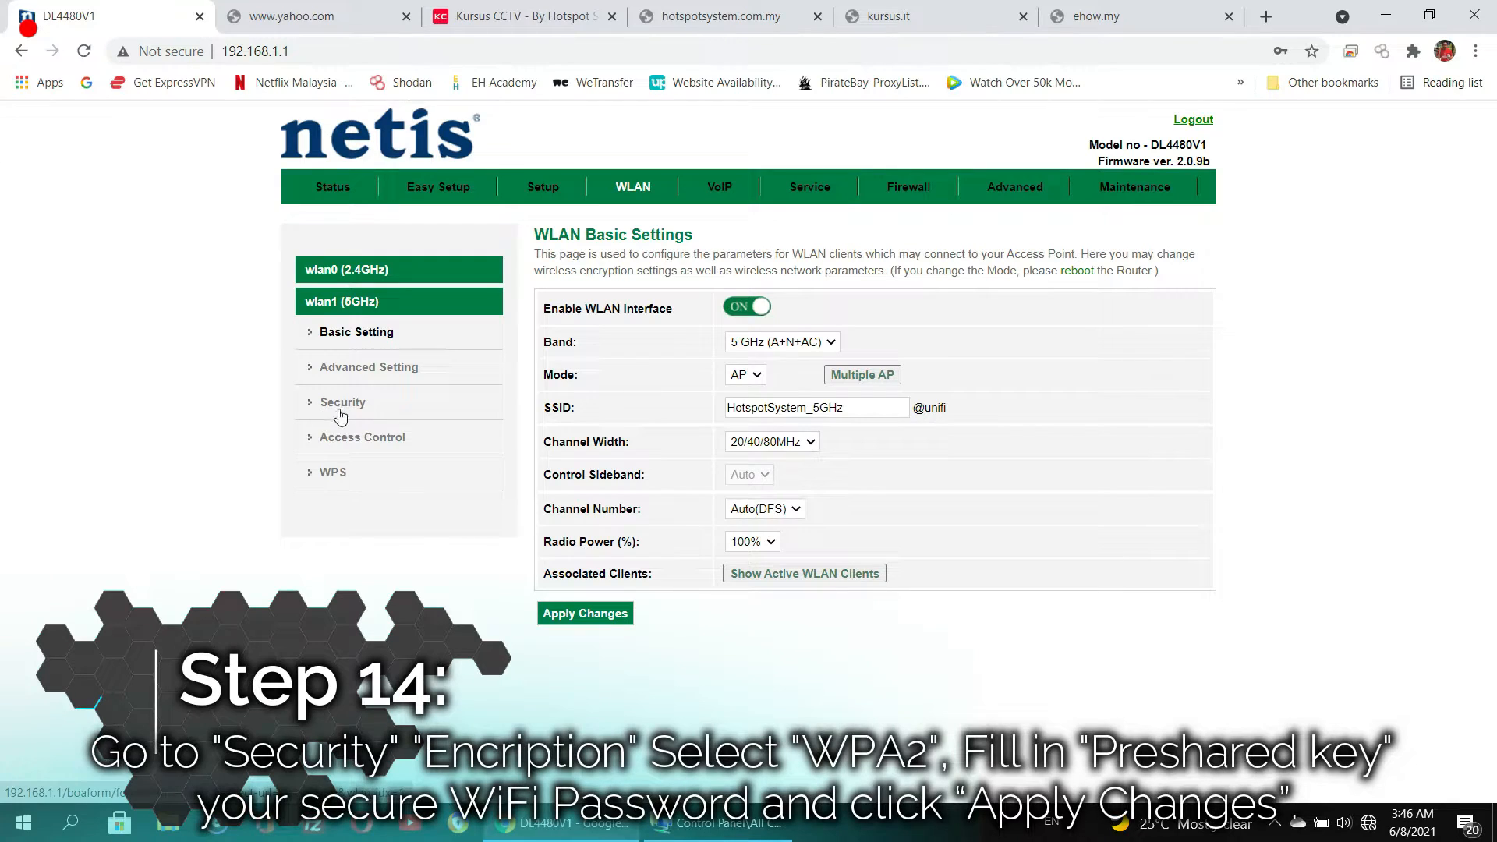
# - Set WPA2 encryption for the 5 GHz network, enter a new pre-shared key, and apply the changes
pyautogui.click(355, 402)
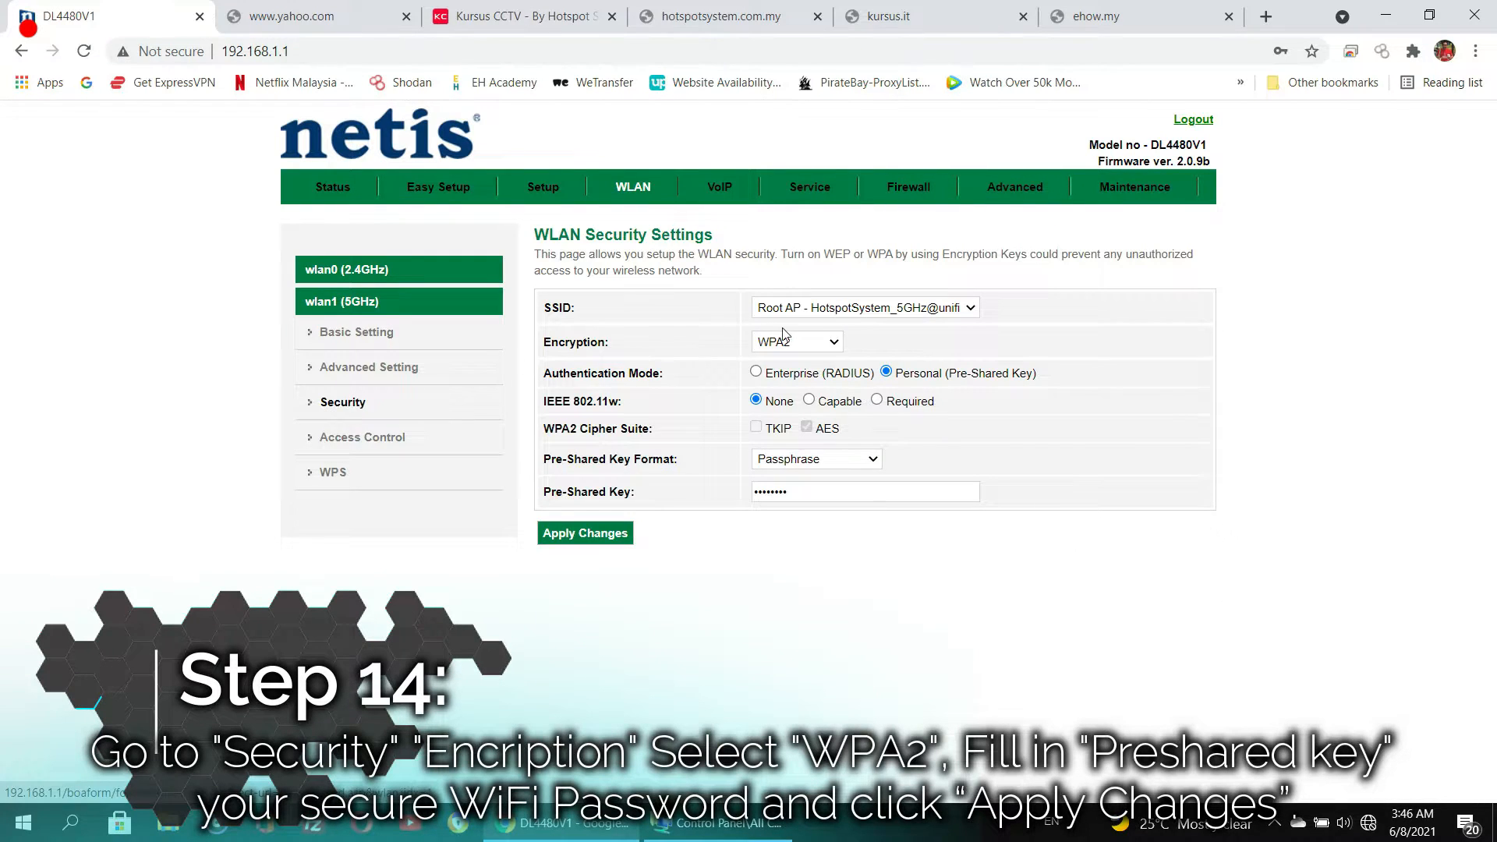
pyautogui.click(801, 348)
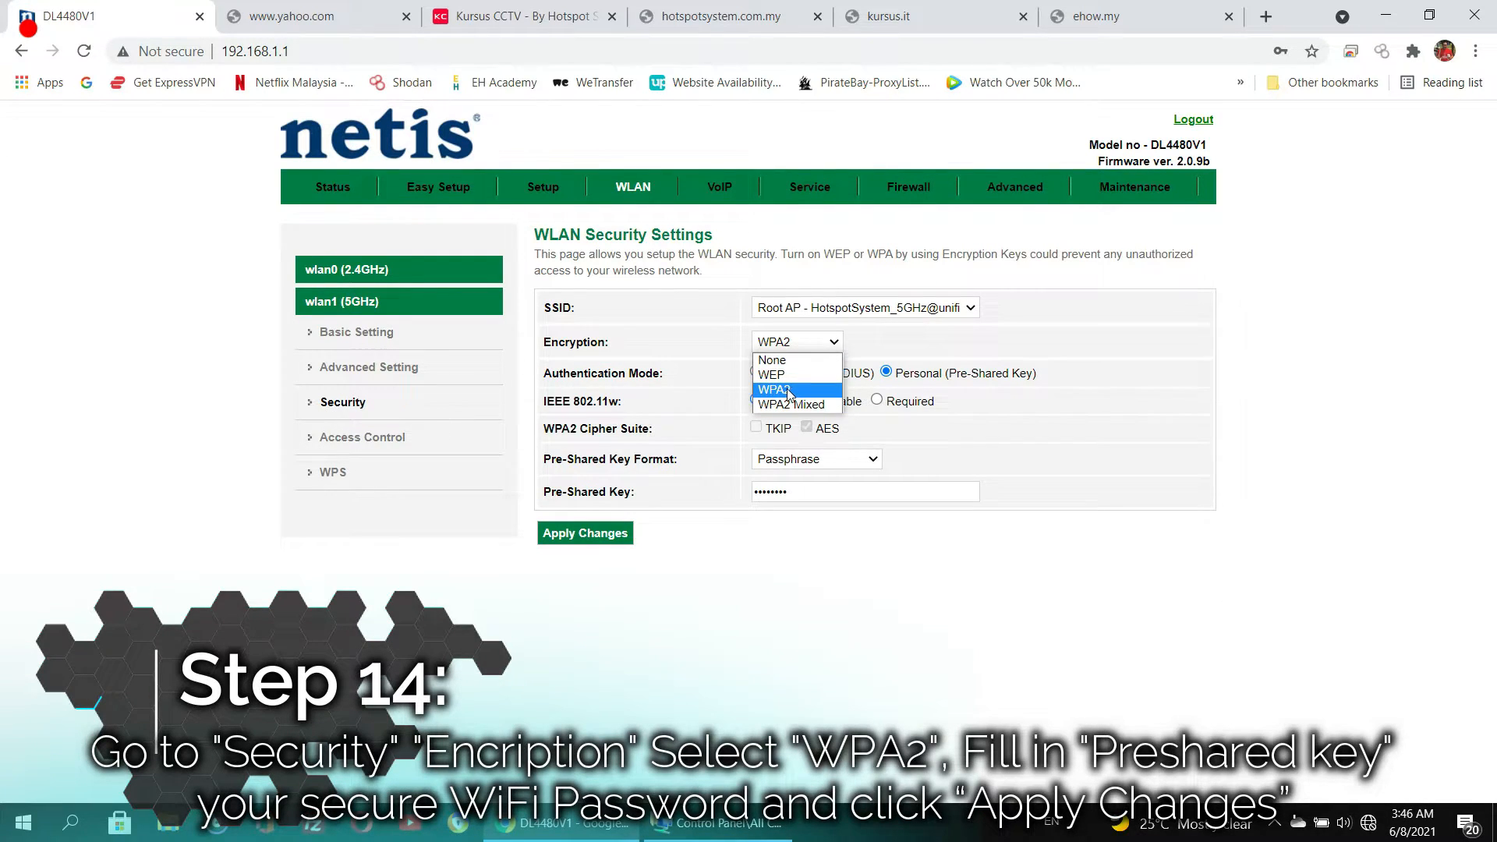
pyautogui.click(792, 390)
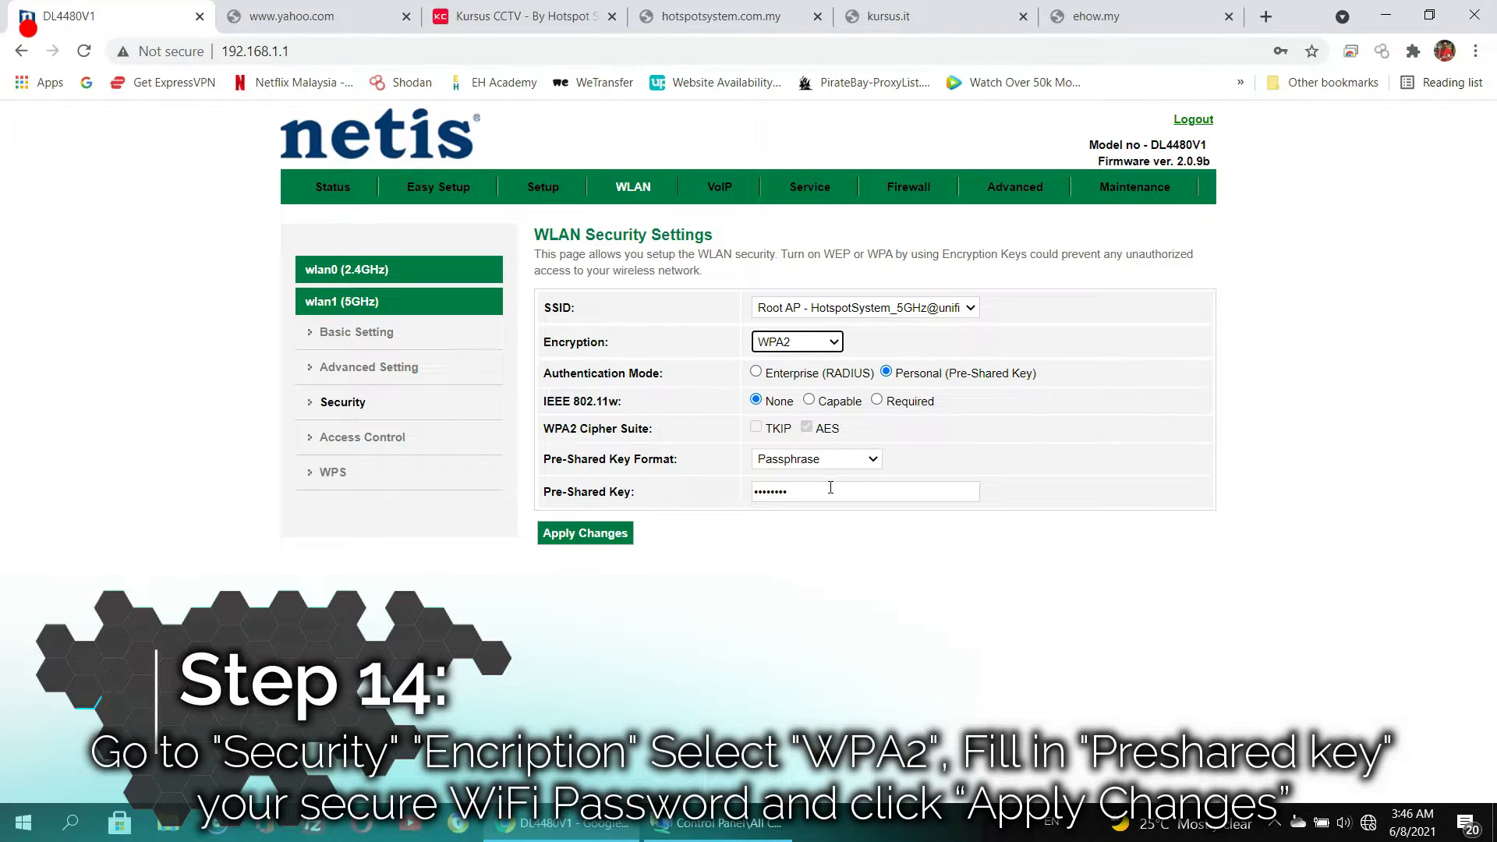
pyautogui.moveTo(831, 487); pyautogui.dragTo(689, 500)
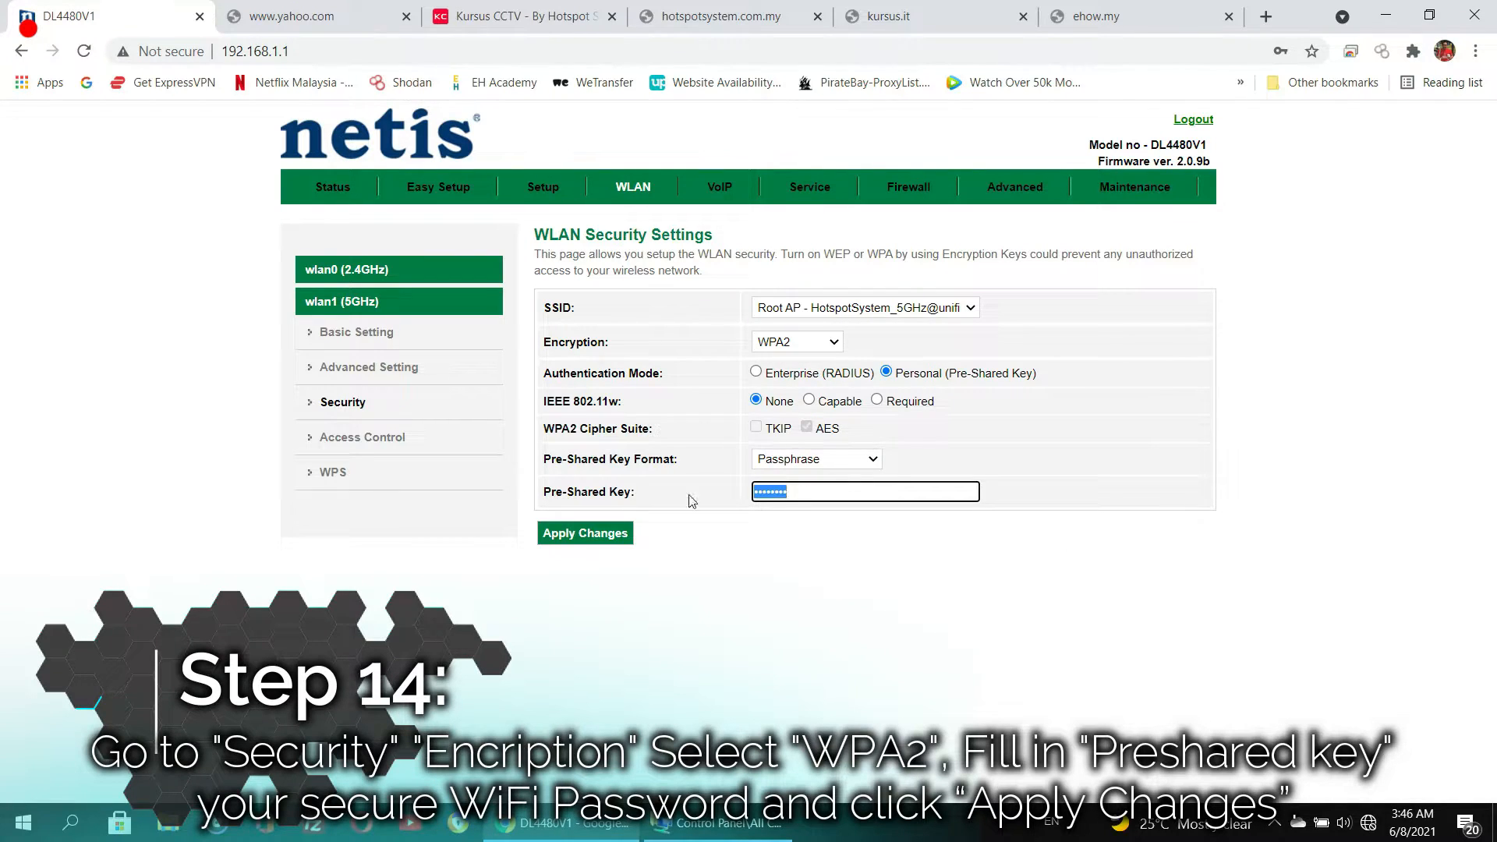
pyautogui.write('••••••••••')
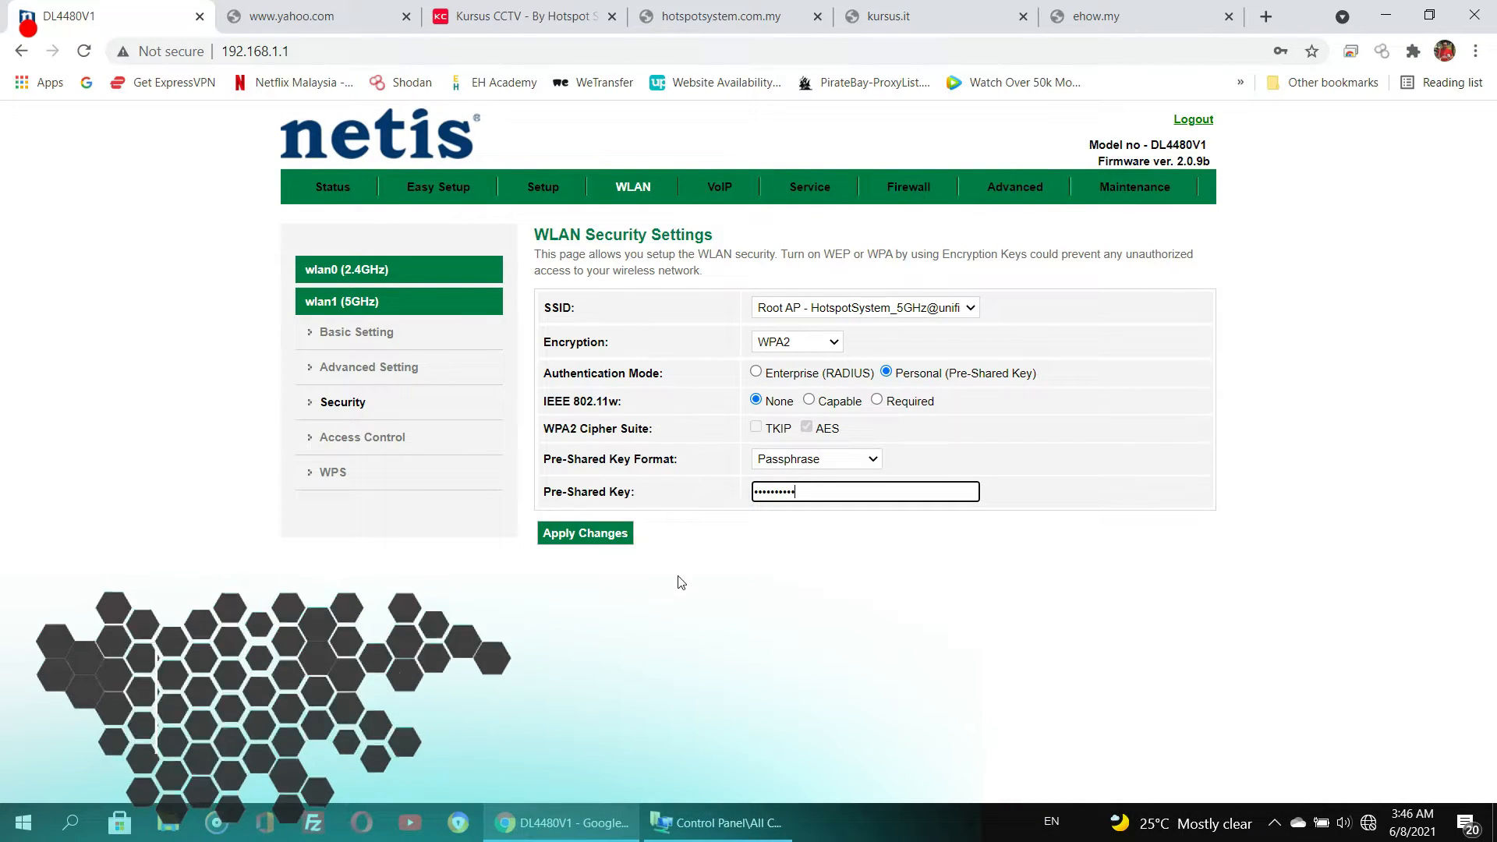
pyautogui.click(580, 537)
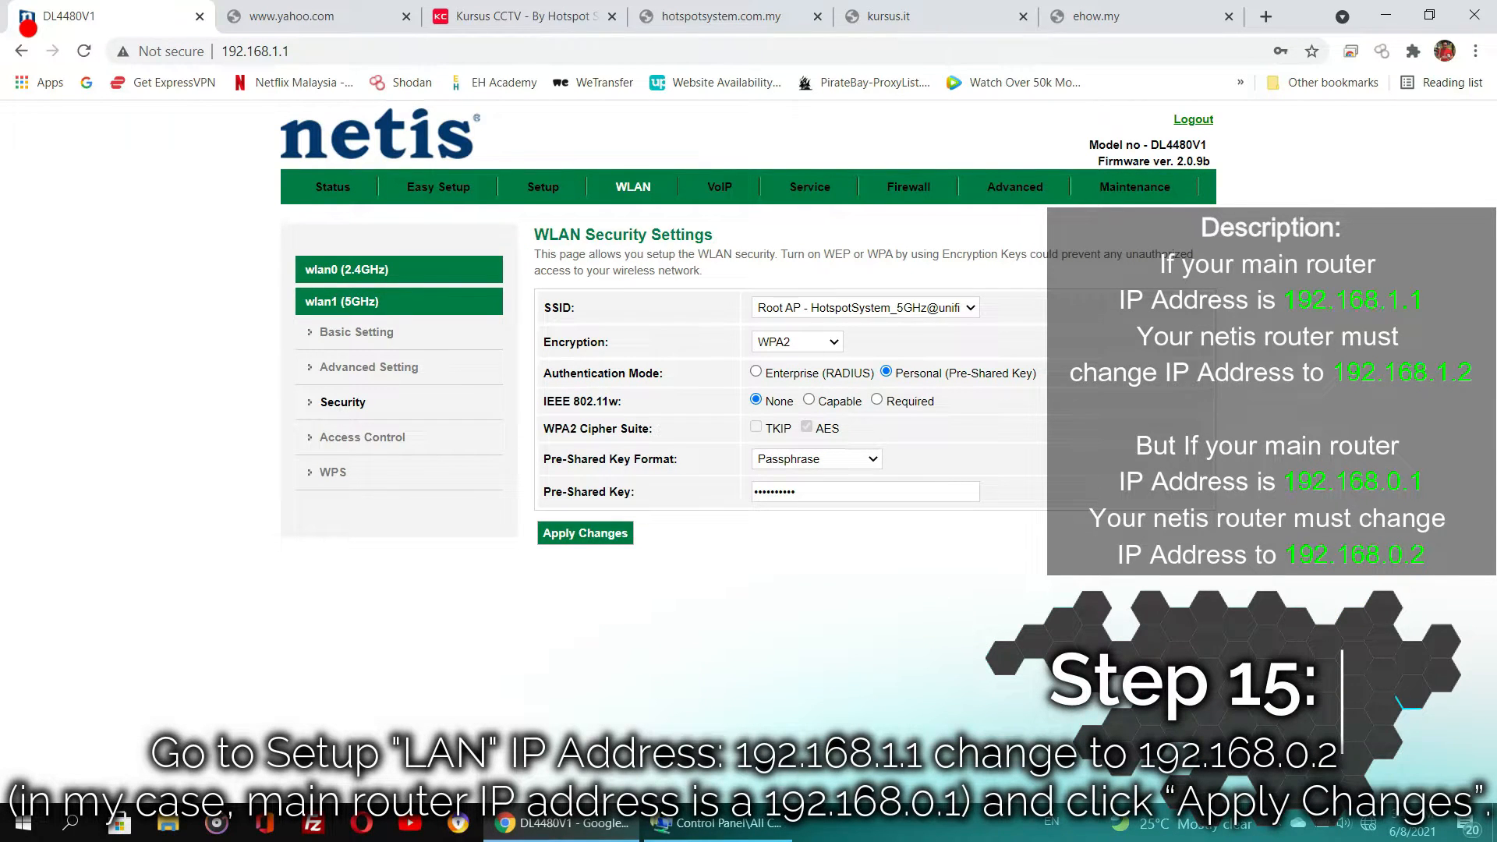
# - Change the router's LAN IP address to 192.168.0.2 and apply the changes
pyautogui.click(544, 188)
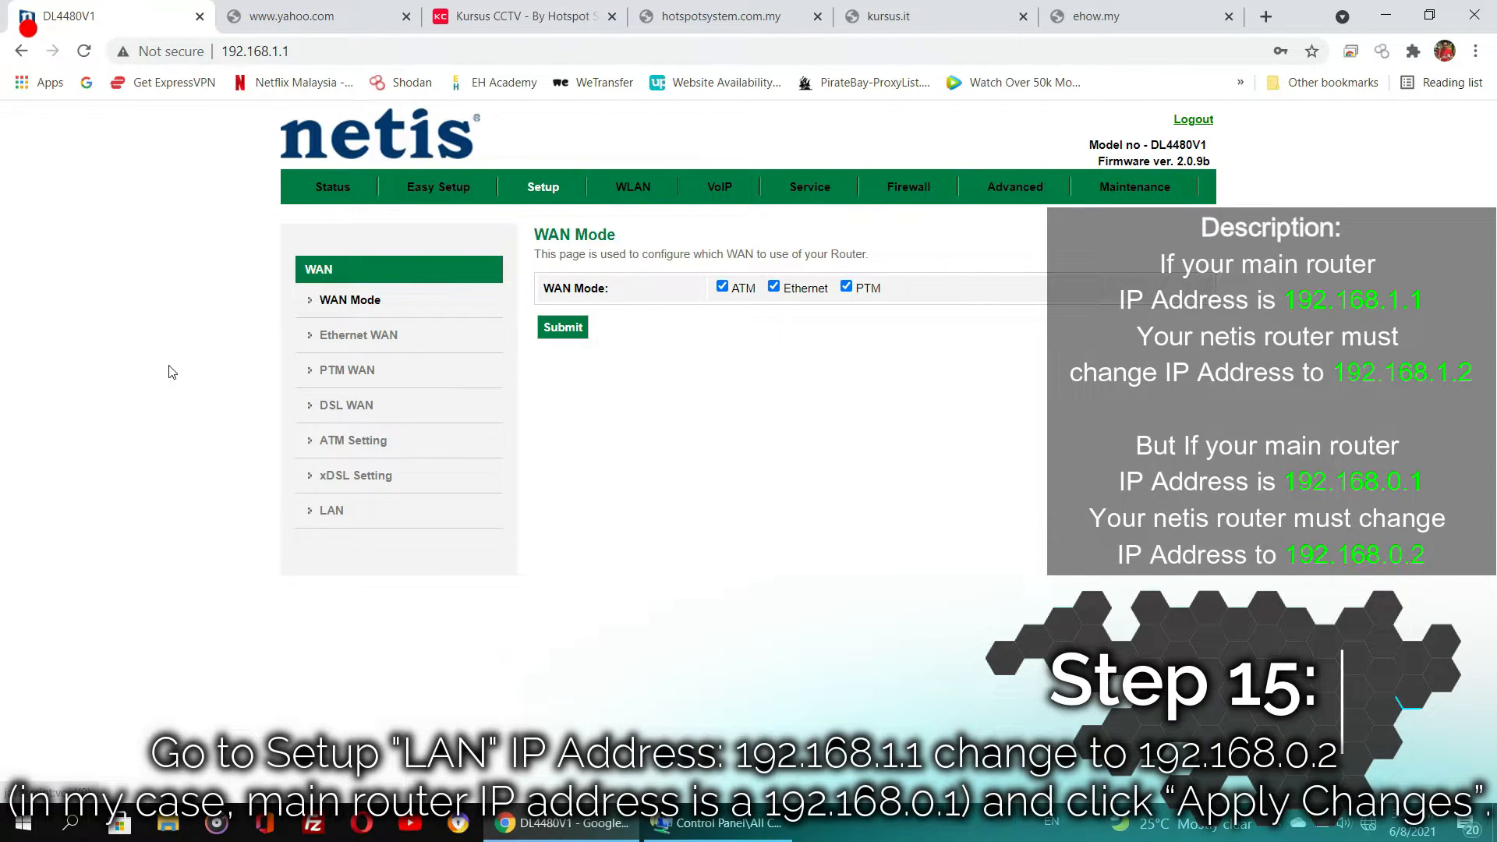
pyautogui.click(337, 512)
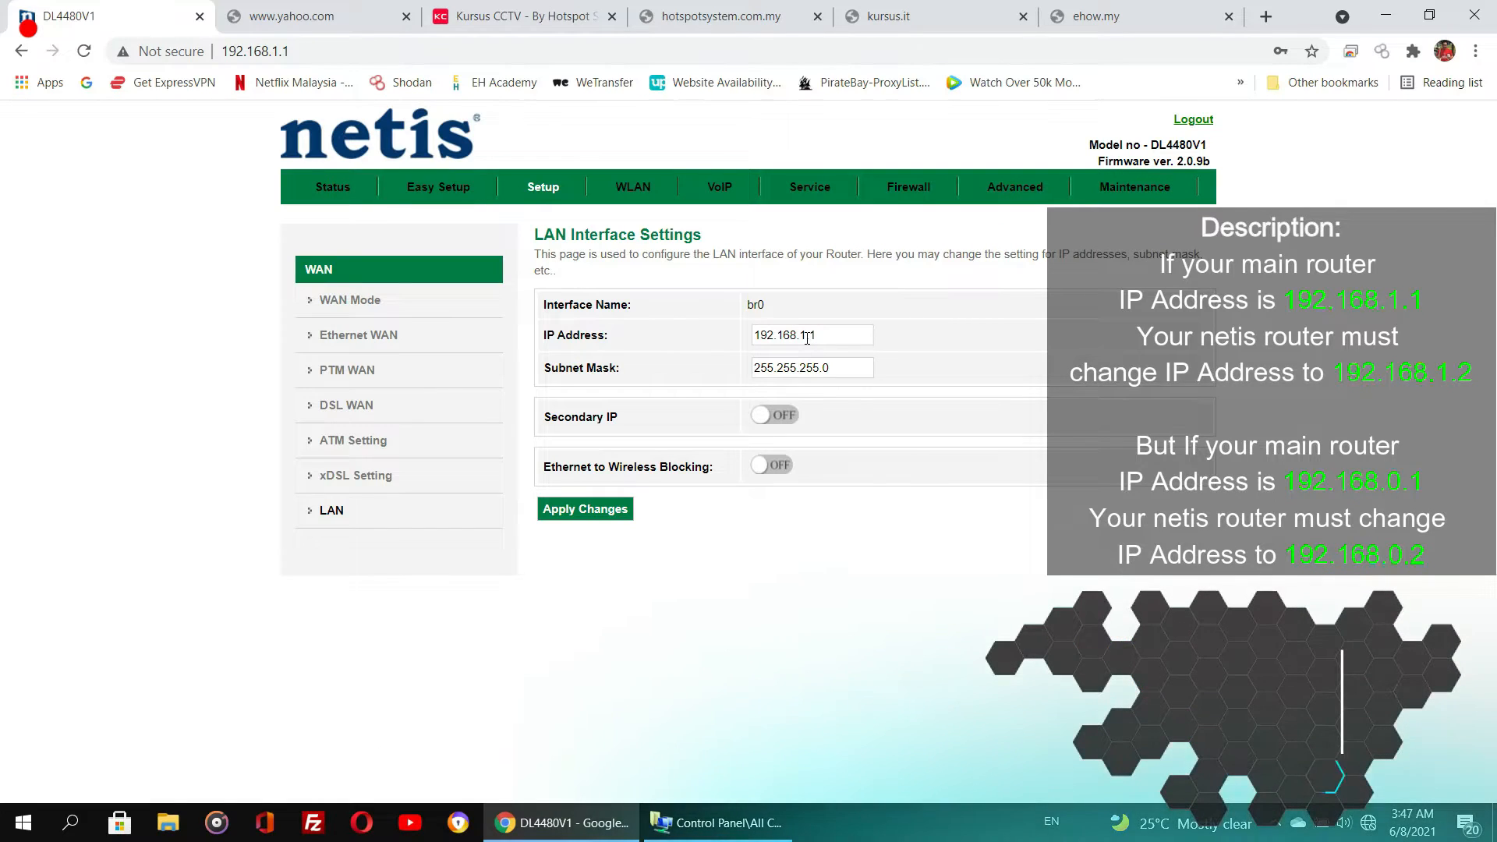
pyautogui.click(806, 335)
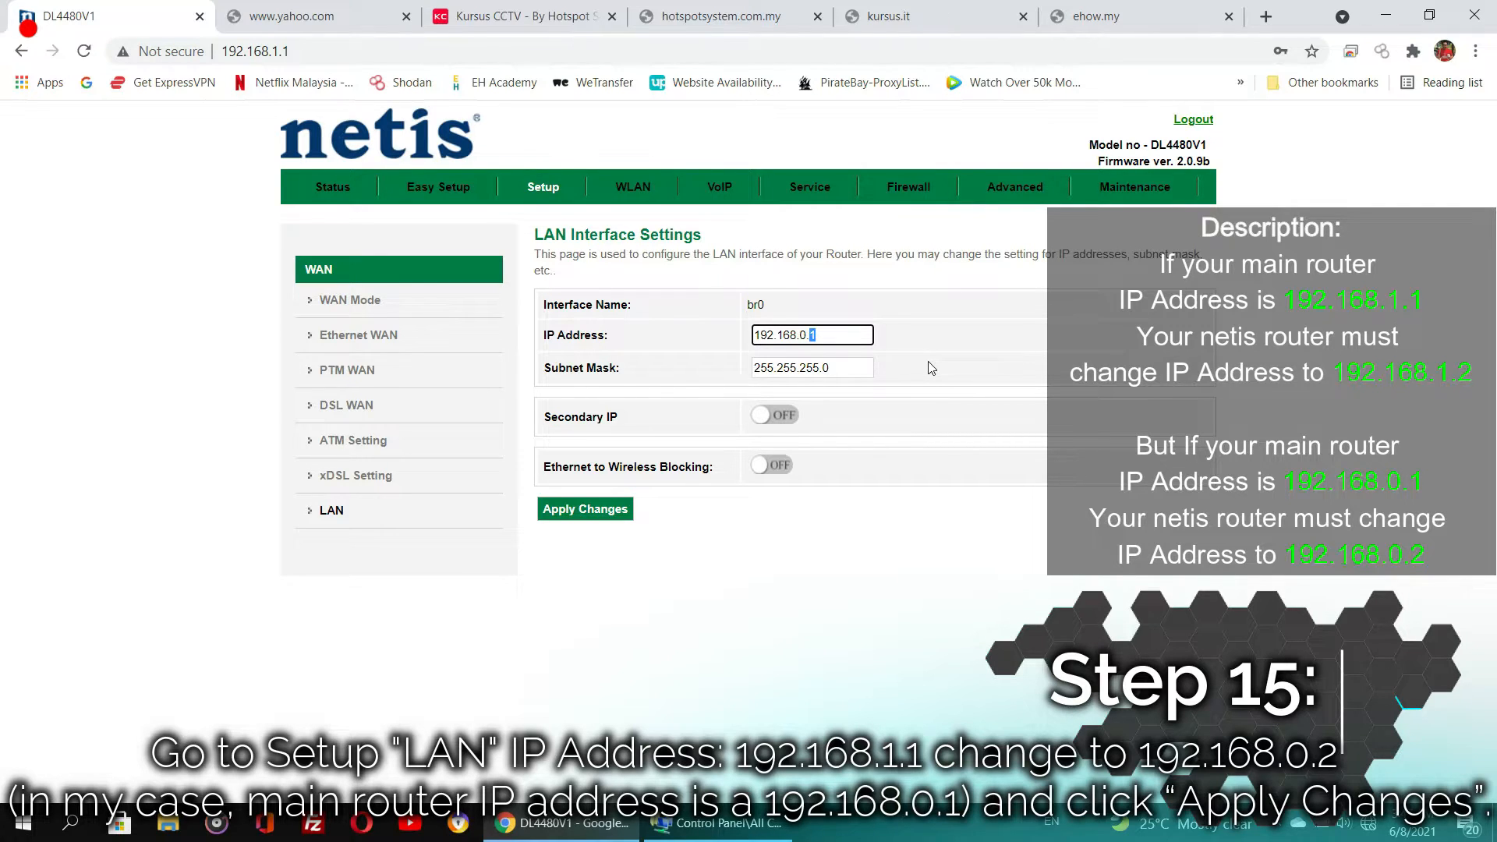
pyautogui.write('2')
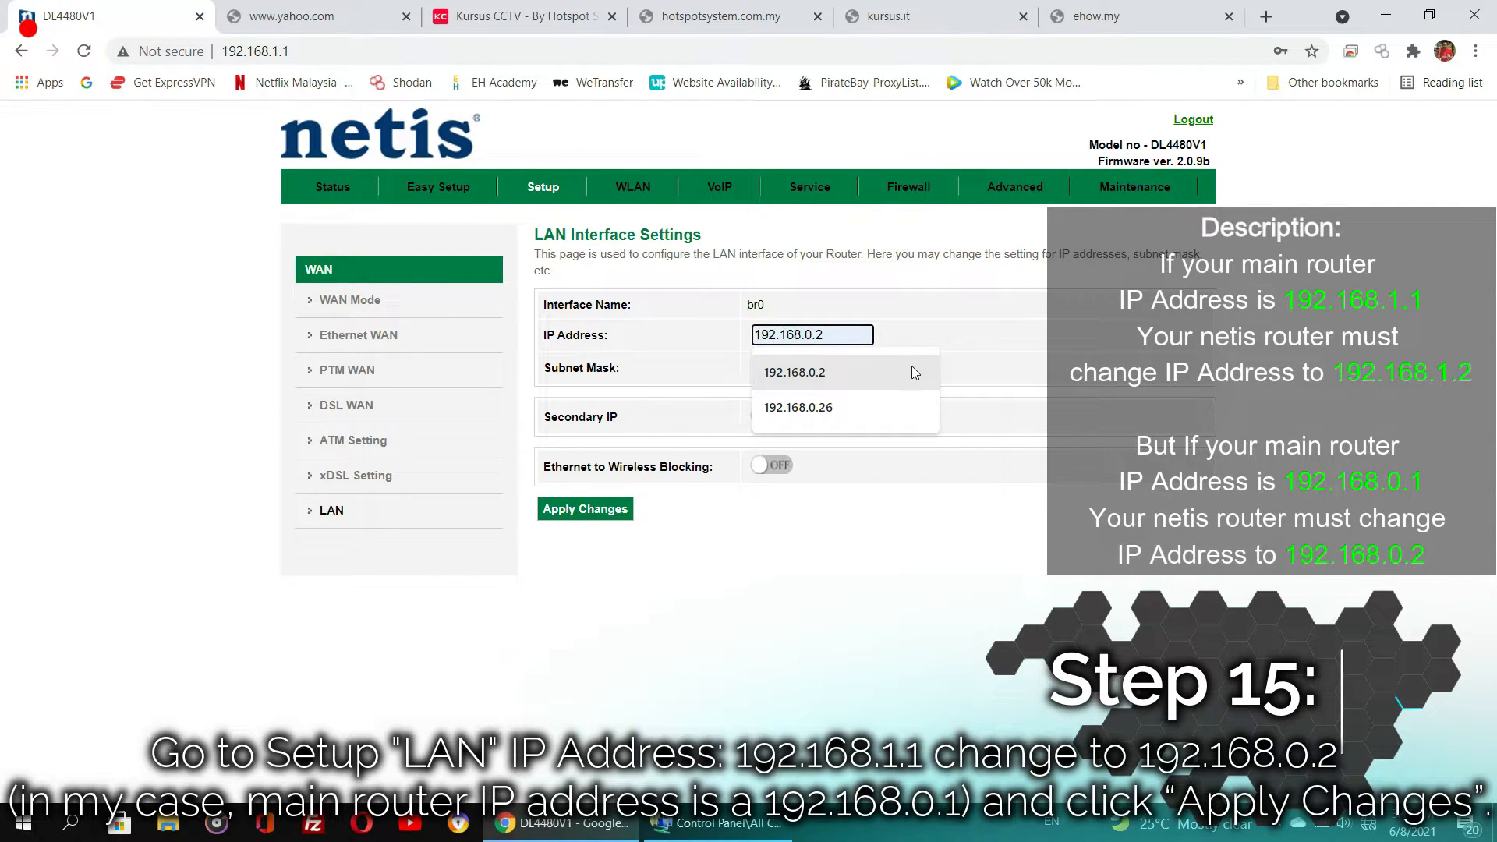
pyautogui.click(910, 367)
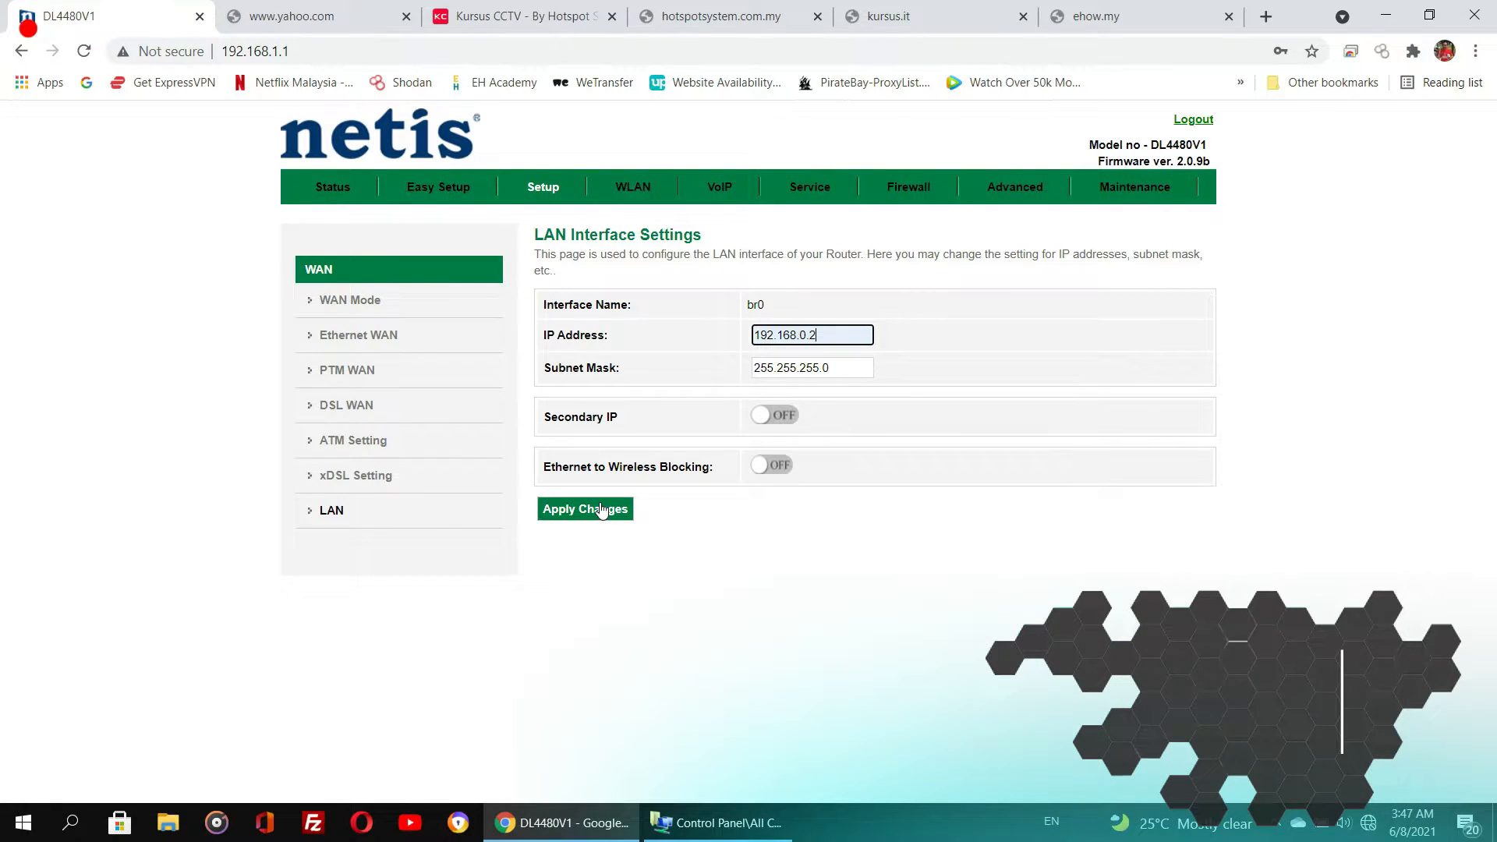
pyautogui.click(601, 510)
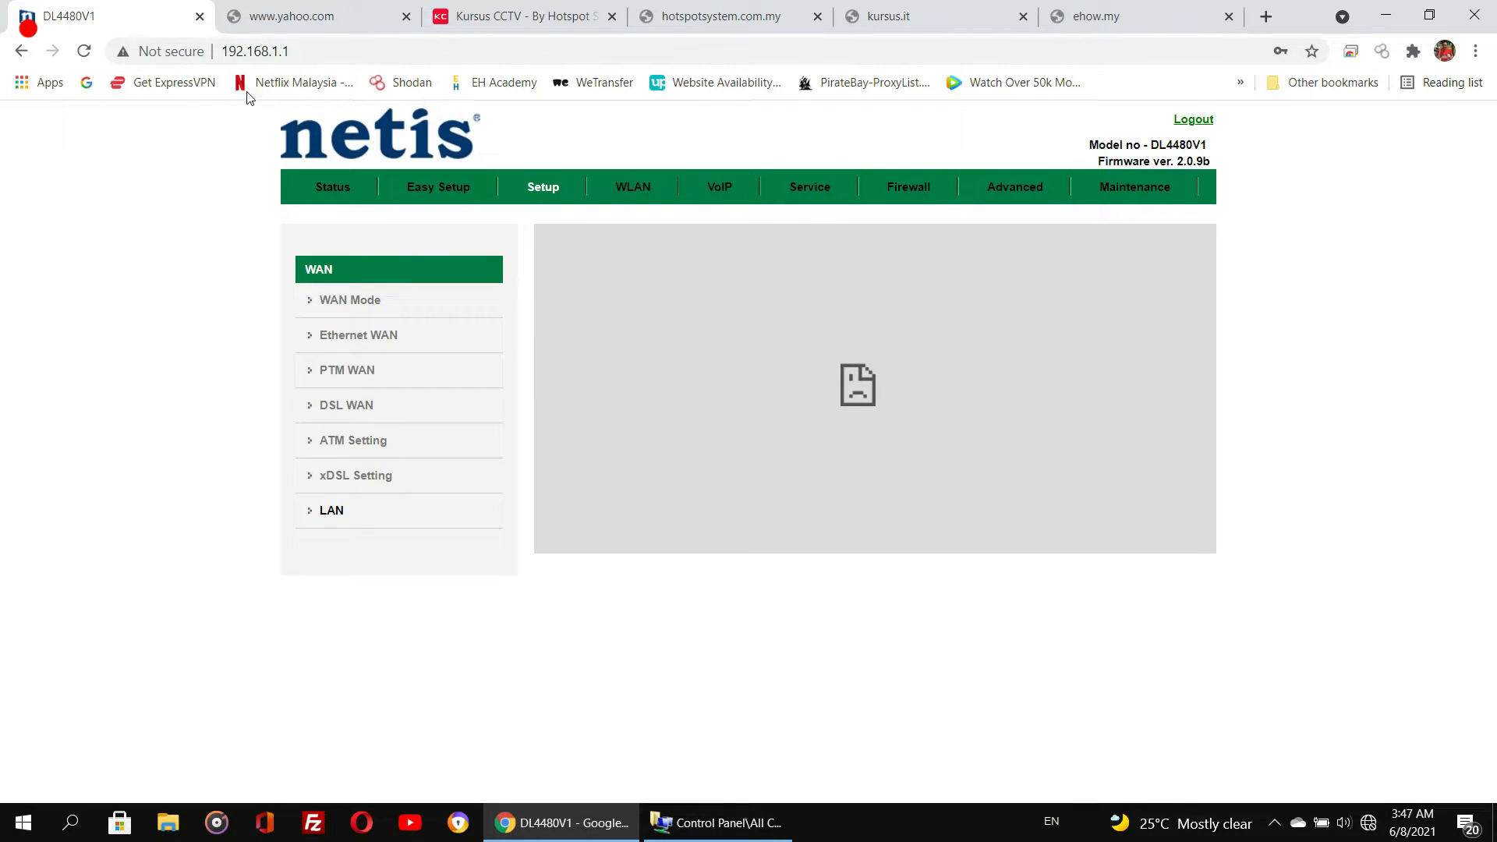
# - Open the router's new address 192.168.0.2 in the browser
pyautogui.moveTo(270, 51); pyautogui.dragTo(410, 60)
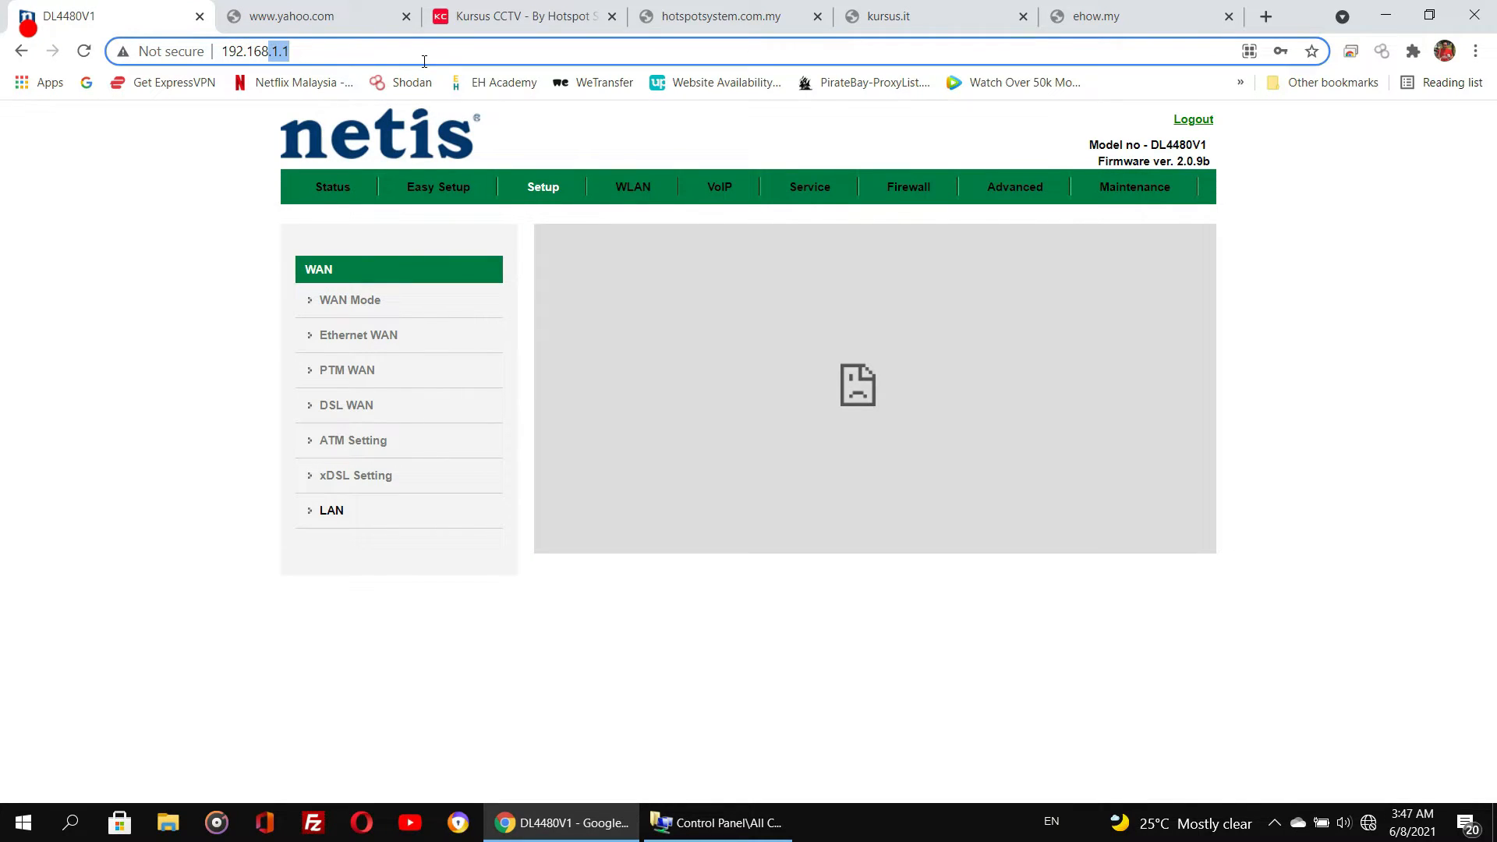
pyautogui.write('.0')
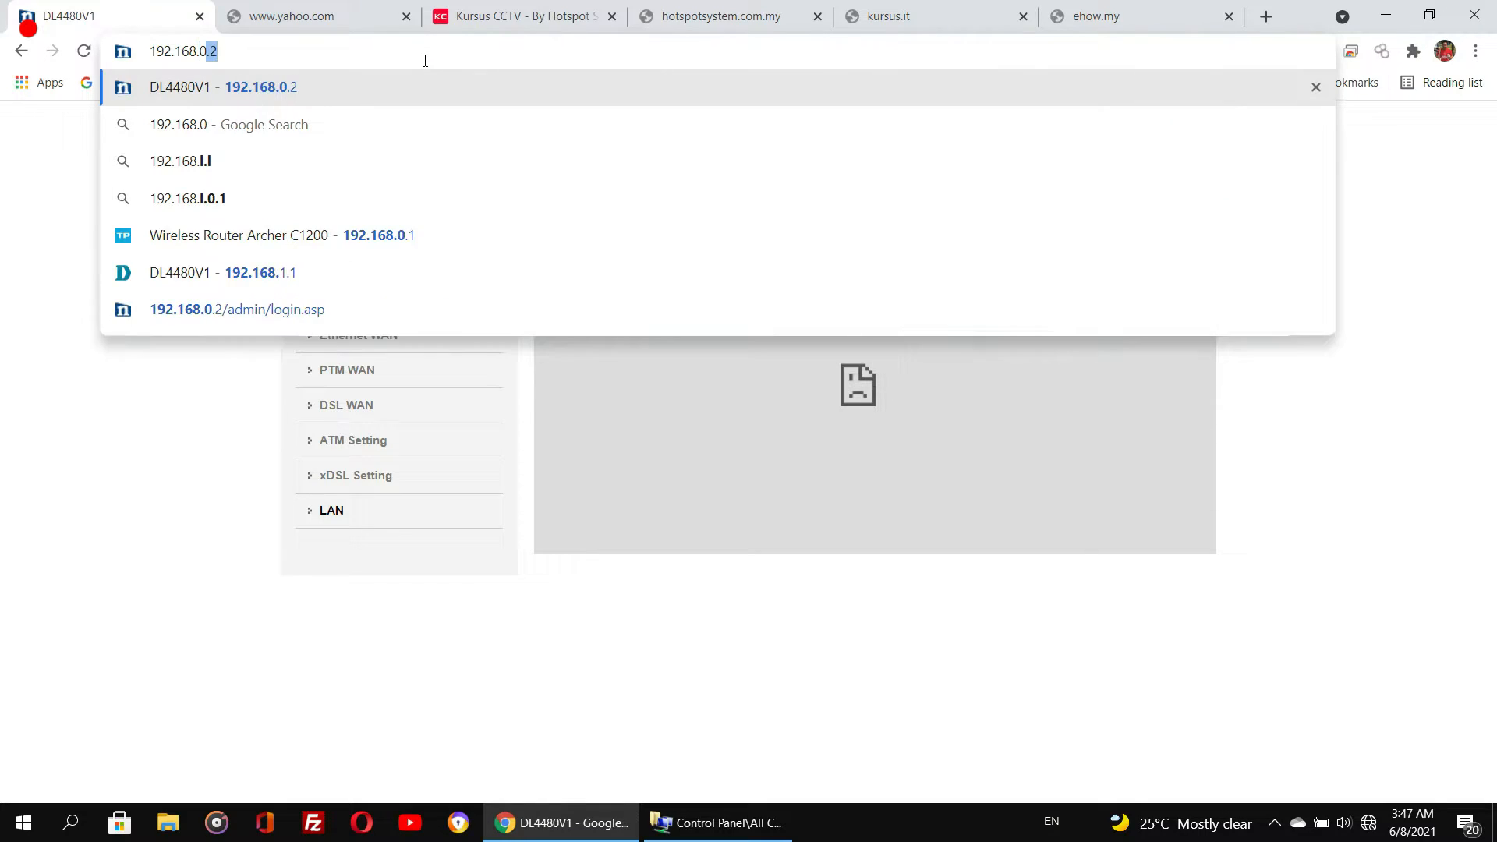
pyautogui.write('.2')
pyautogui.press('Return')
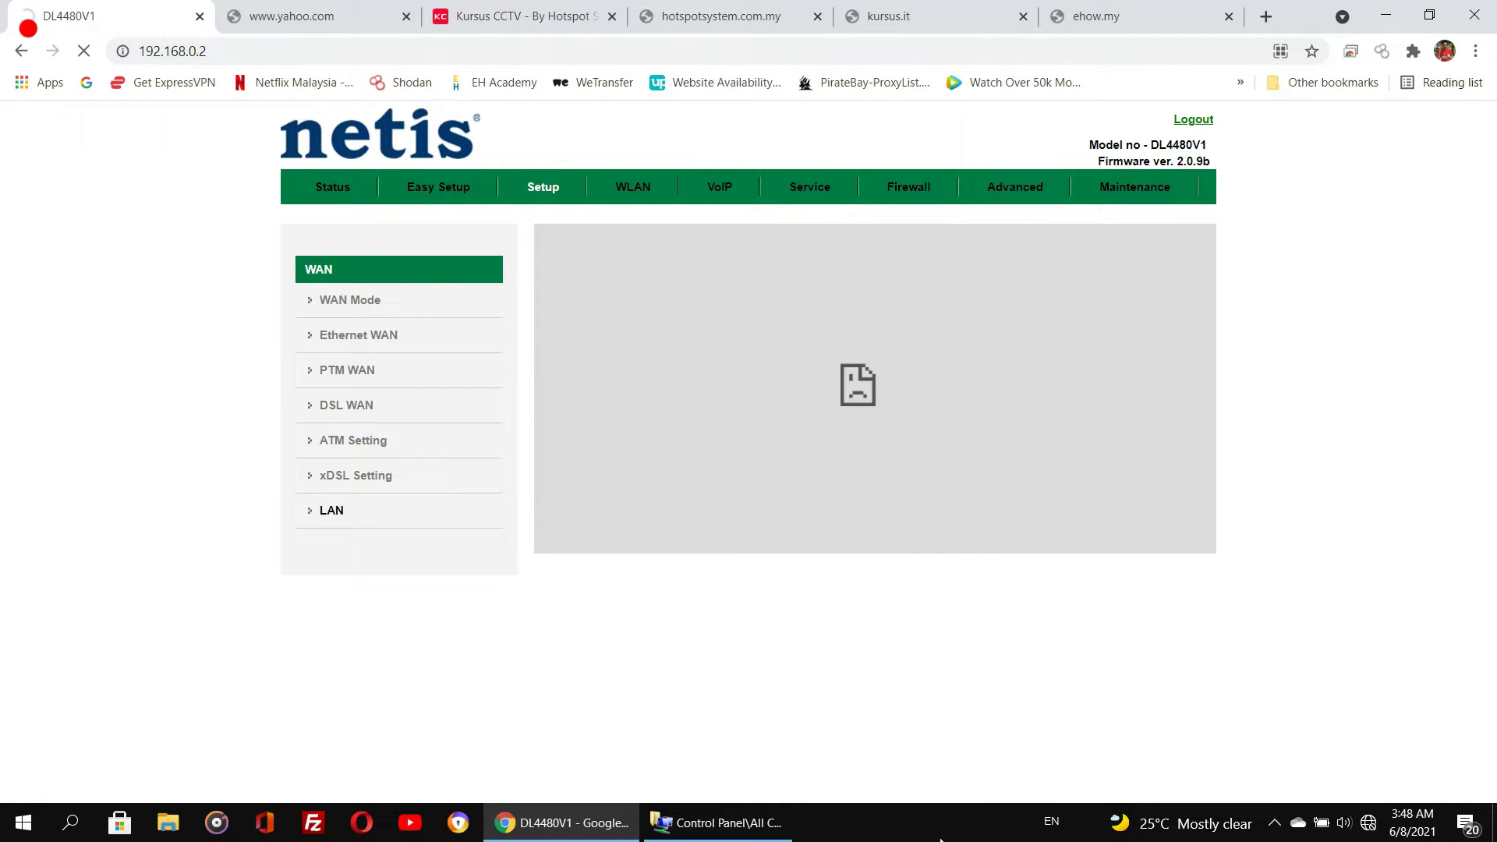
# - Inspect the Ethernet adapter's network connection details in Network Connections
pyautogui.click(721, 822)
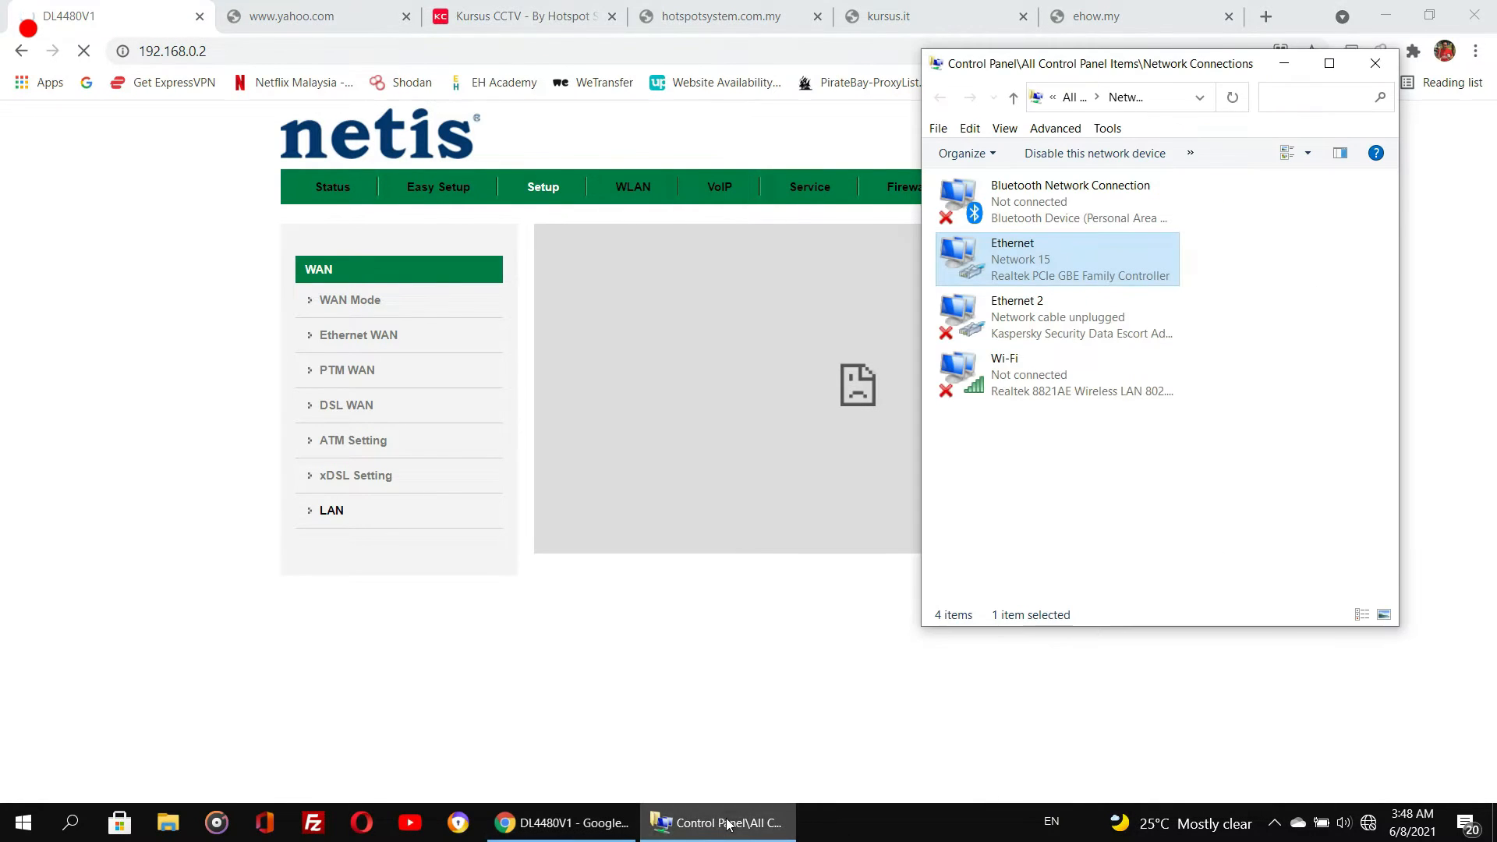
pyautogui.rightClick(1030, 268)
pyautogui.click(1060, 307)
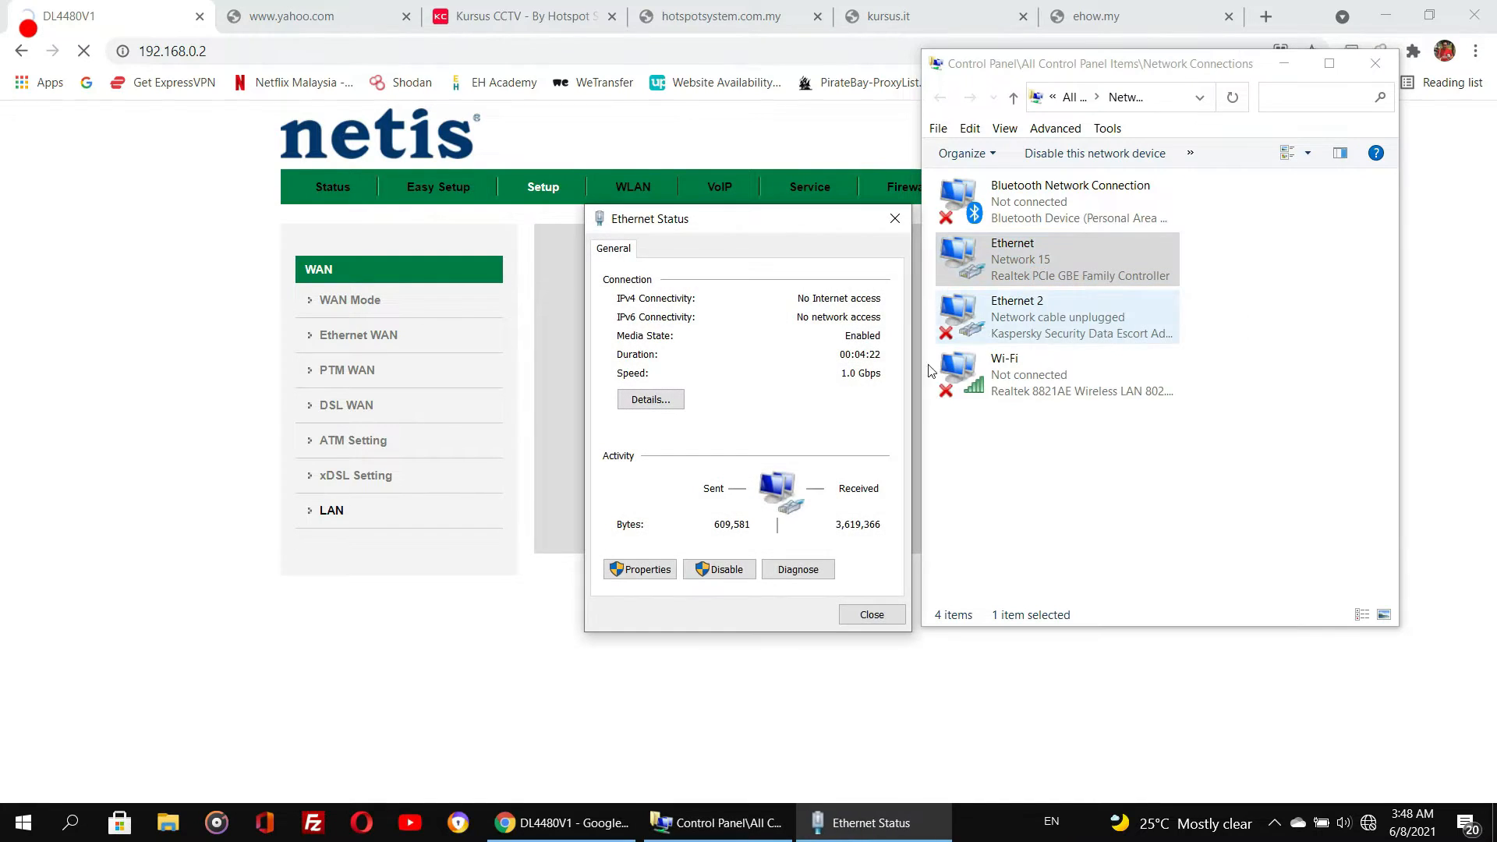
pyautogui.click(652, 400)
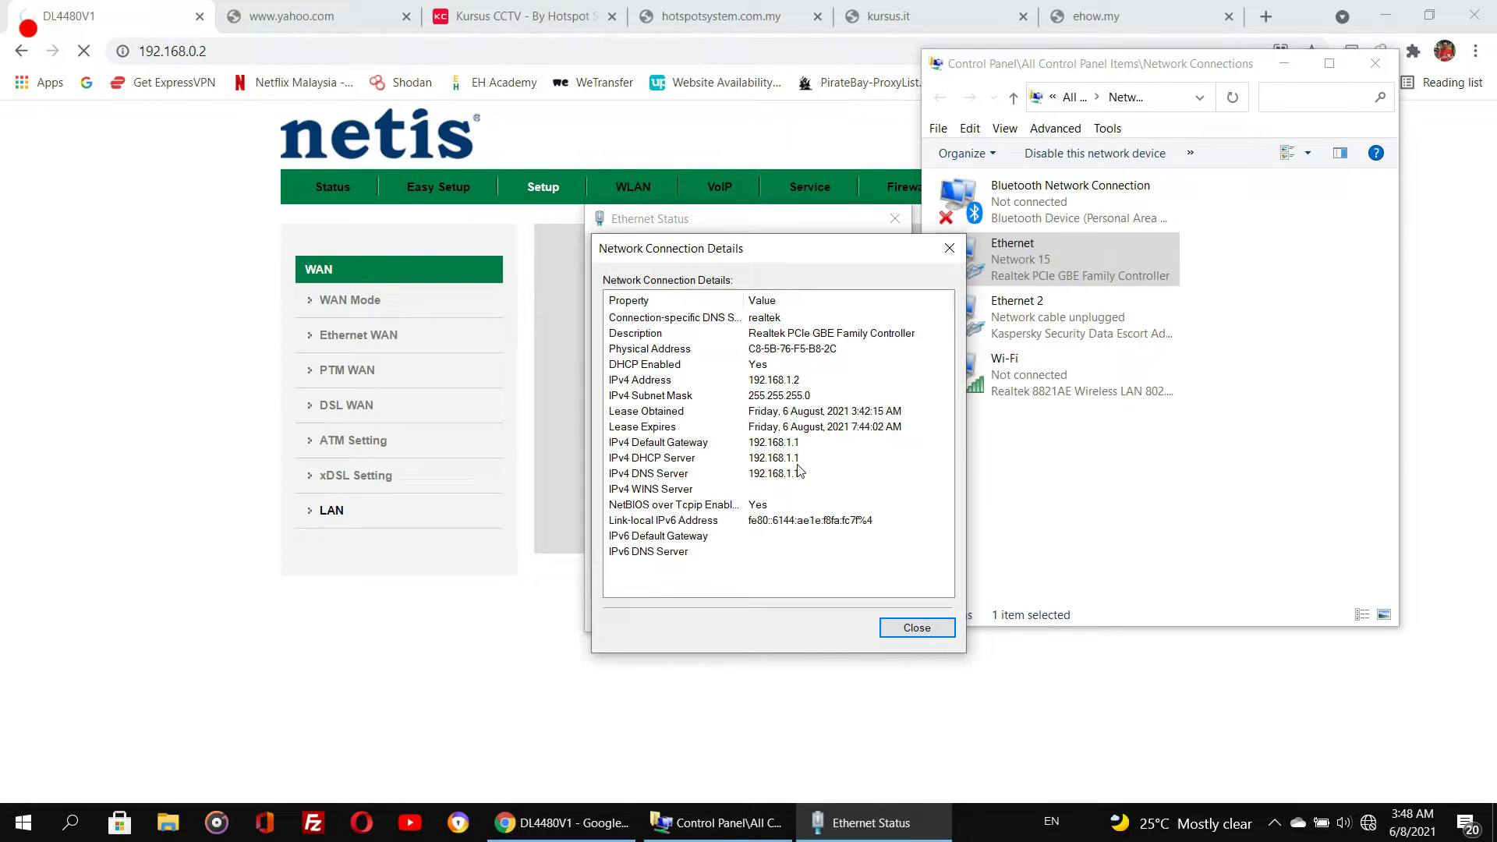
pyautogui.click(910, 625)
pyautogui.click(867, 616)
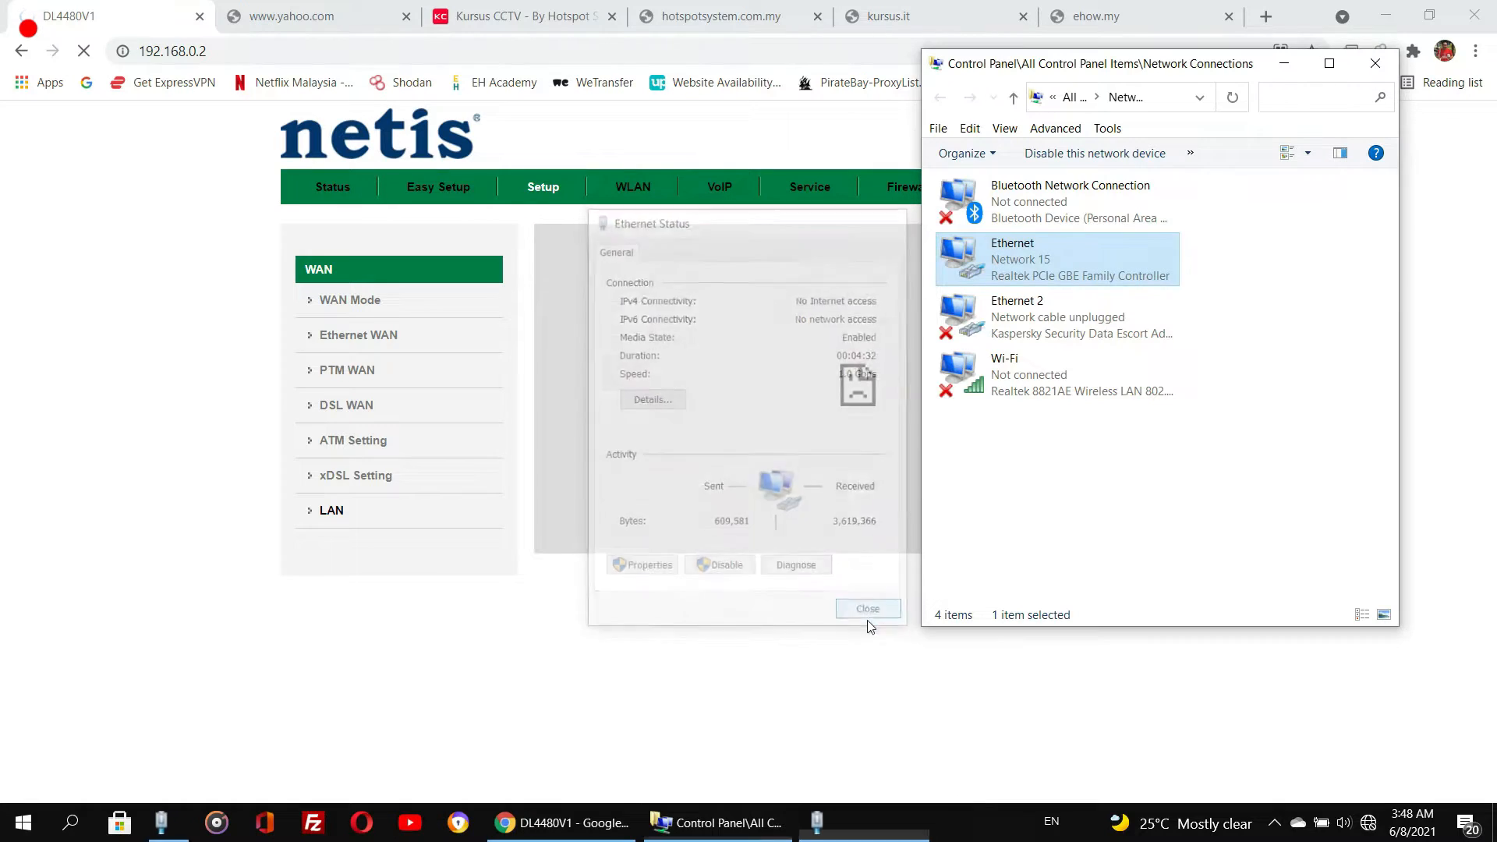
# - Disable and re-enable the Ethernet adapter to renew its network address
pyautogui.rightClick(972, 273)
pyautogui.click(1001, 287)
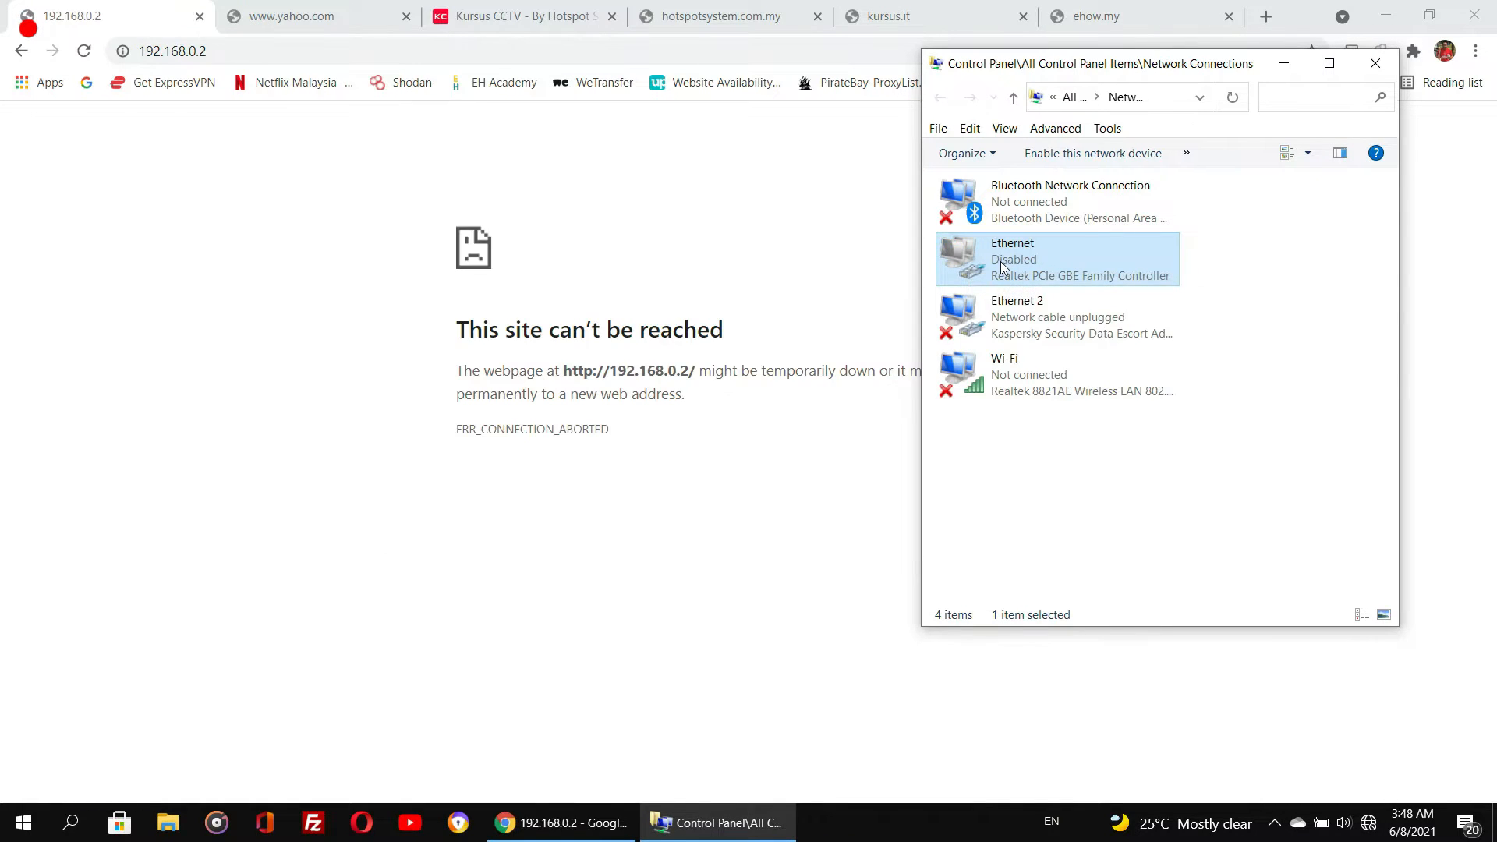
pyautogui.rightClick(999, 260)
pyautogui.click(1021, 274)
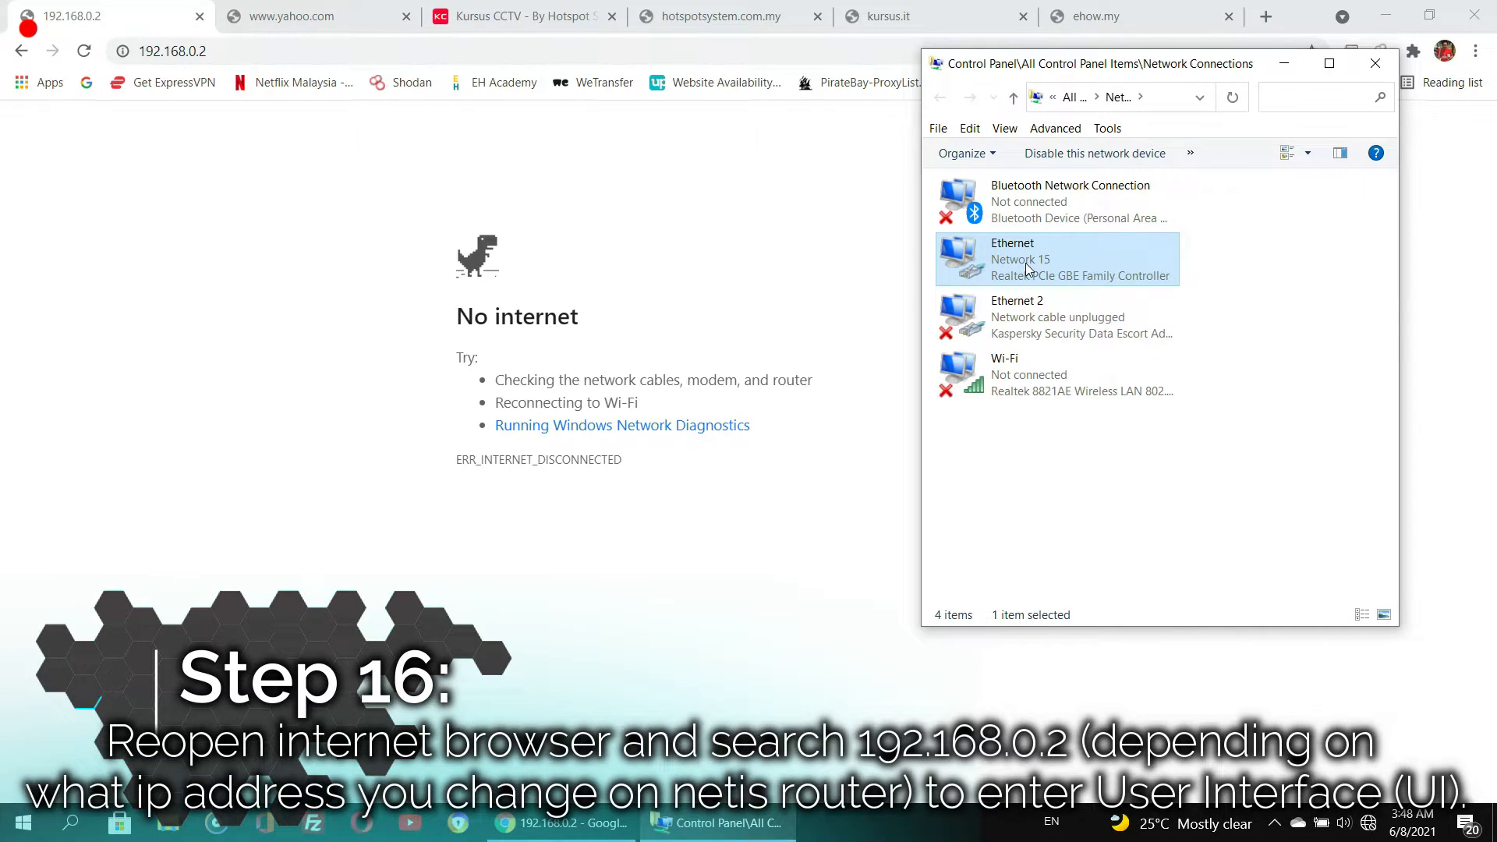
# - Review the Ethernet adapter's connection details again, checking its default gateway
pyautogui.rightClick(1026, 263)
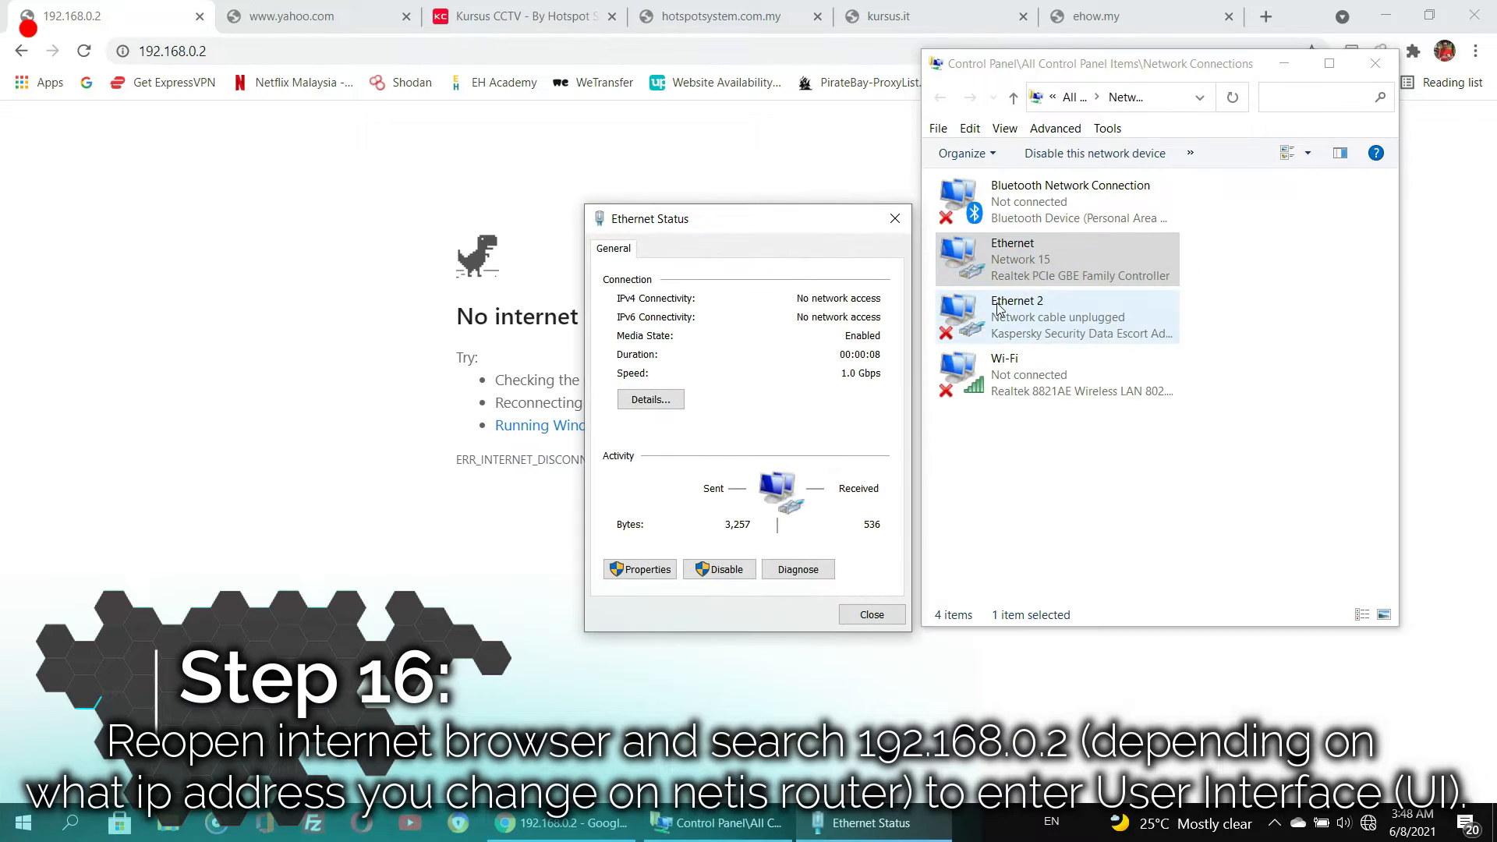
pyautogui.click(628, 402)
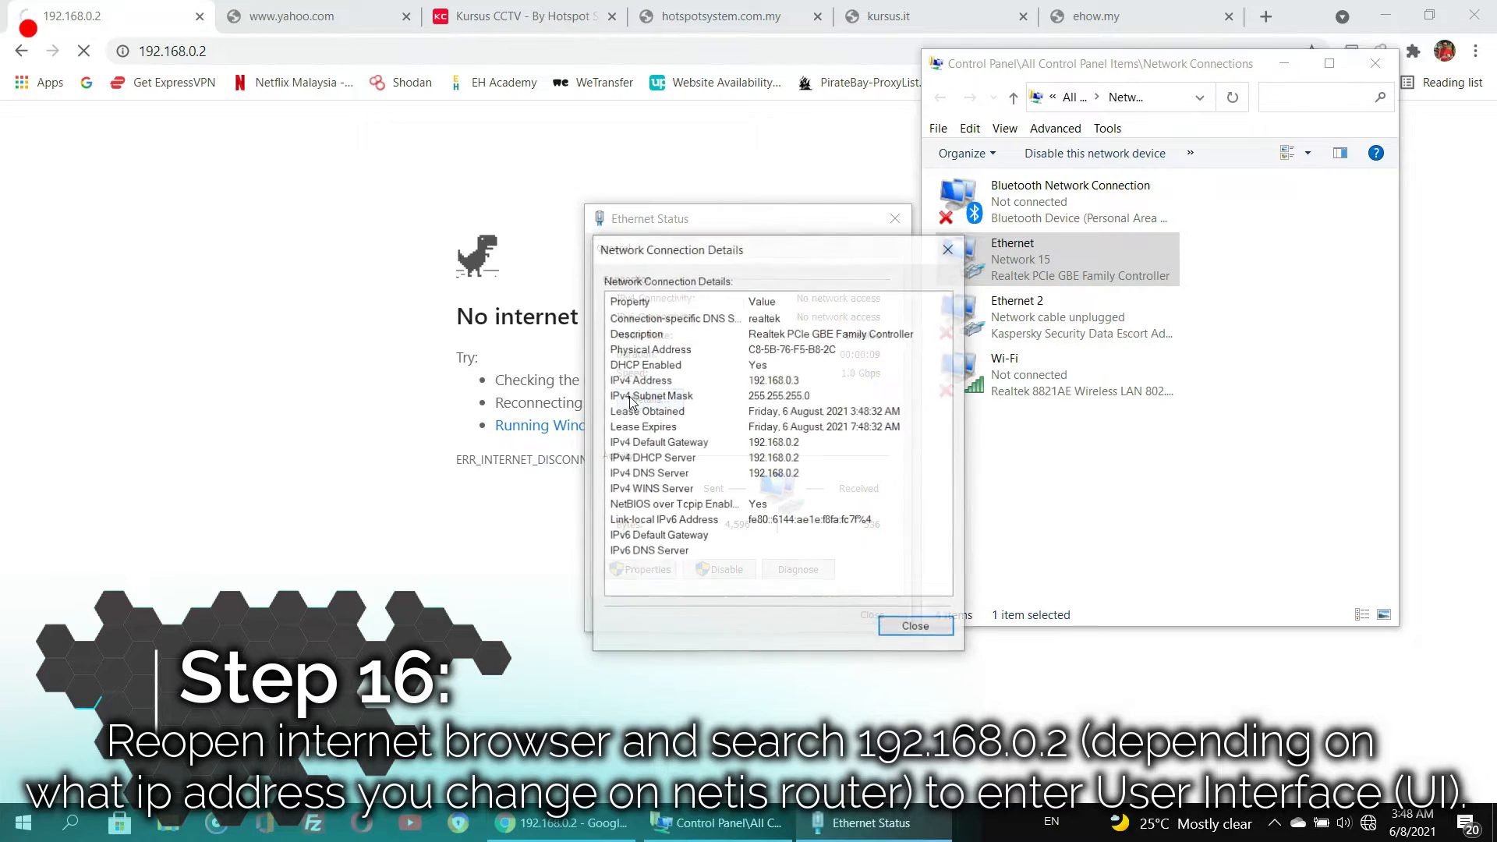
pyautogui.click(774, 444)
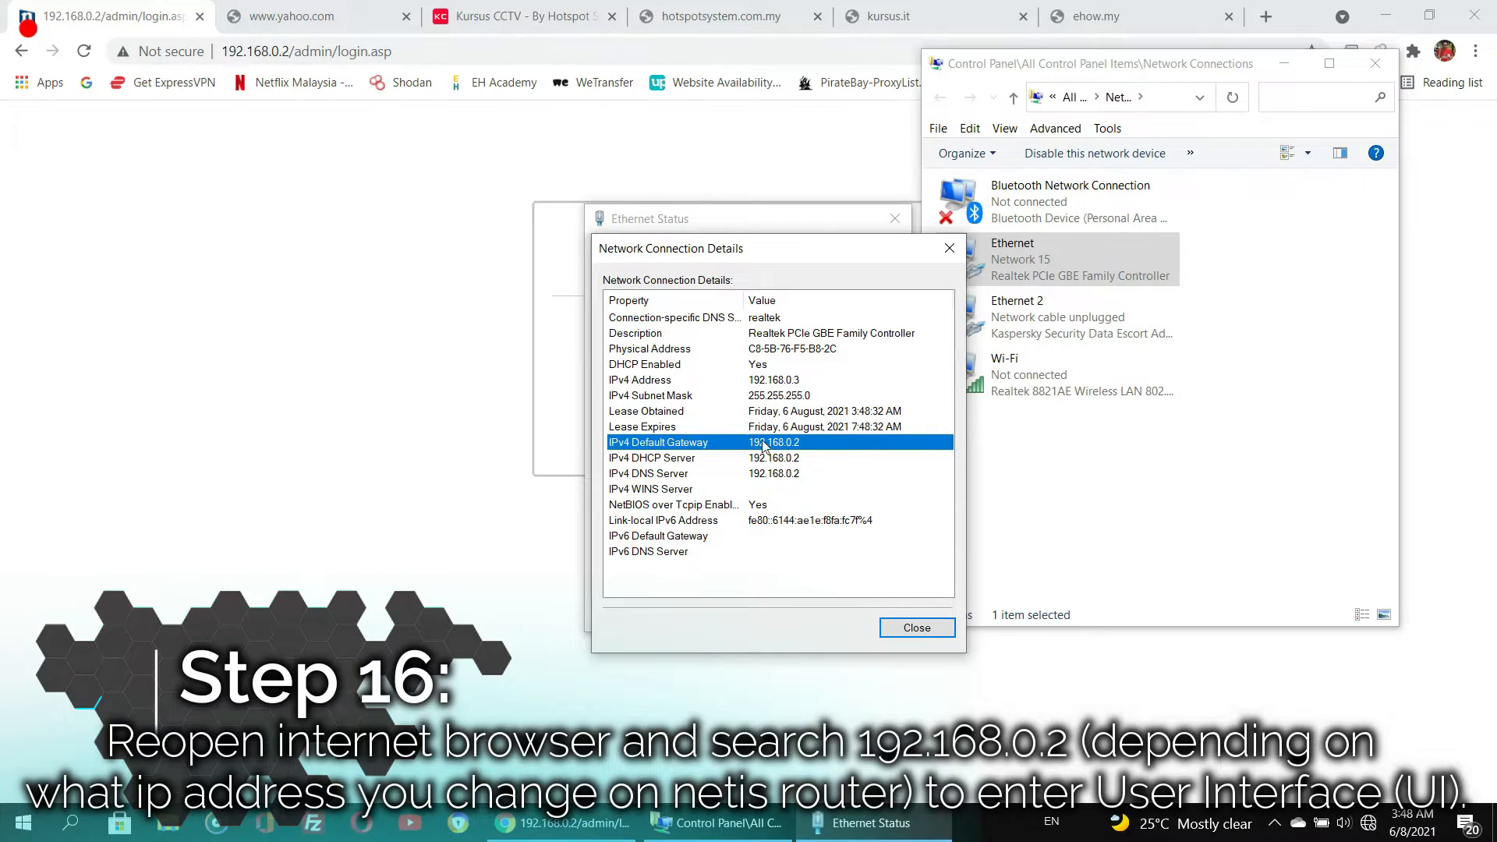
pyautogui.click(918, 633)
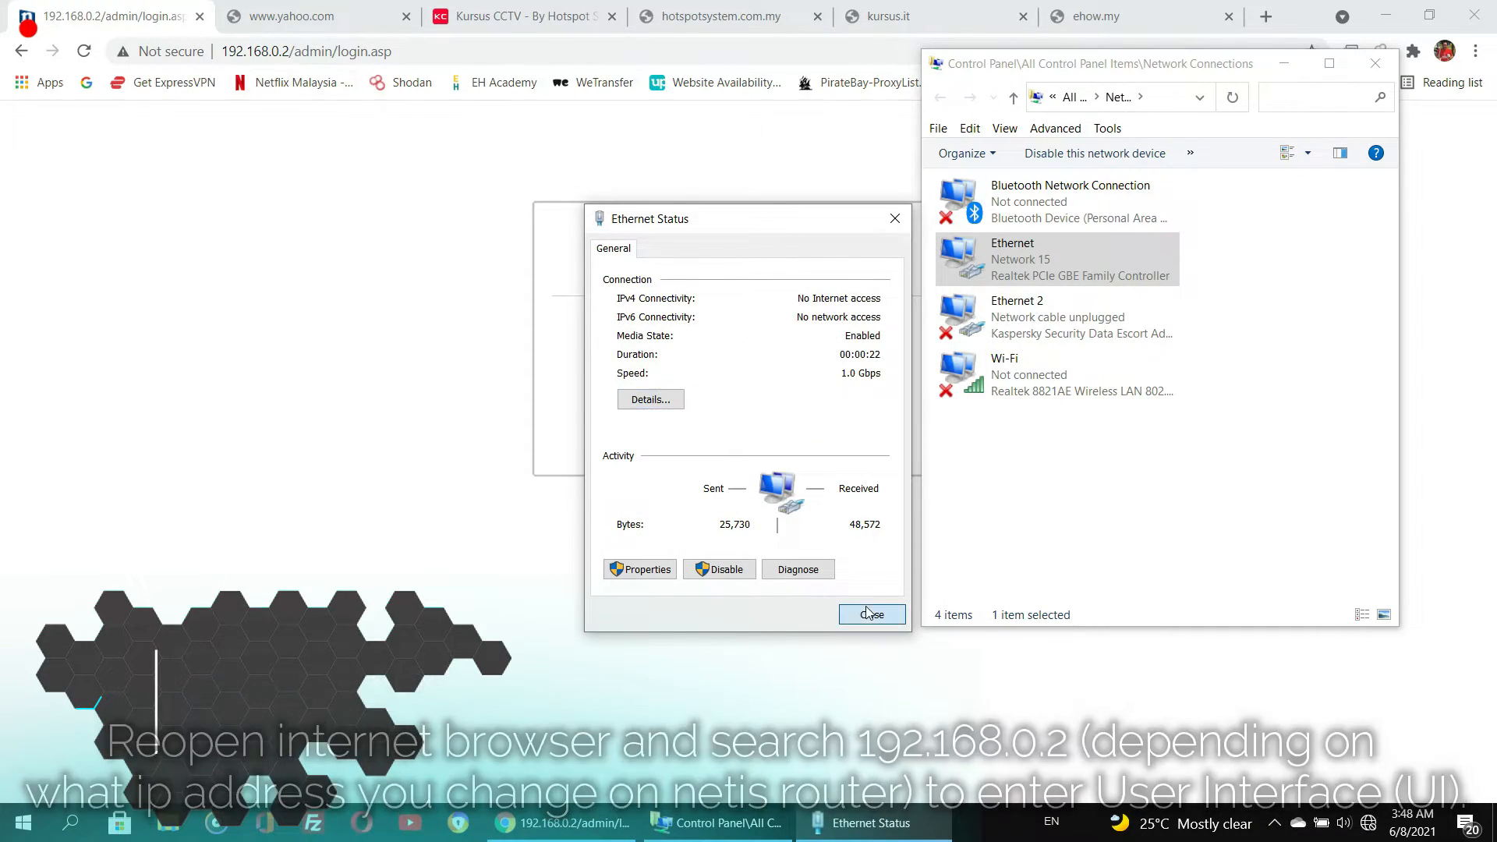
pyautogui.click(871, 614)
# - Log in to the router at 192.168.0.2 with user name tmadmin and the admin password
pyautogui.click(775, 317)
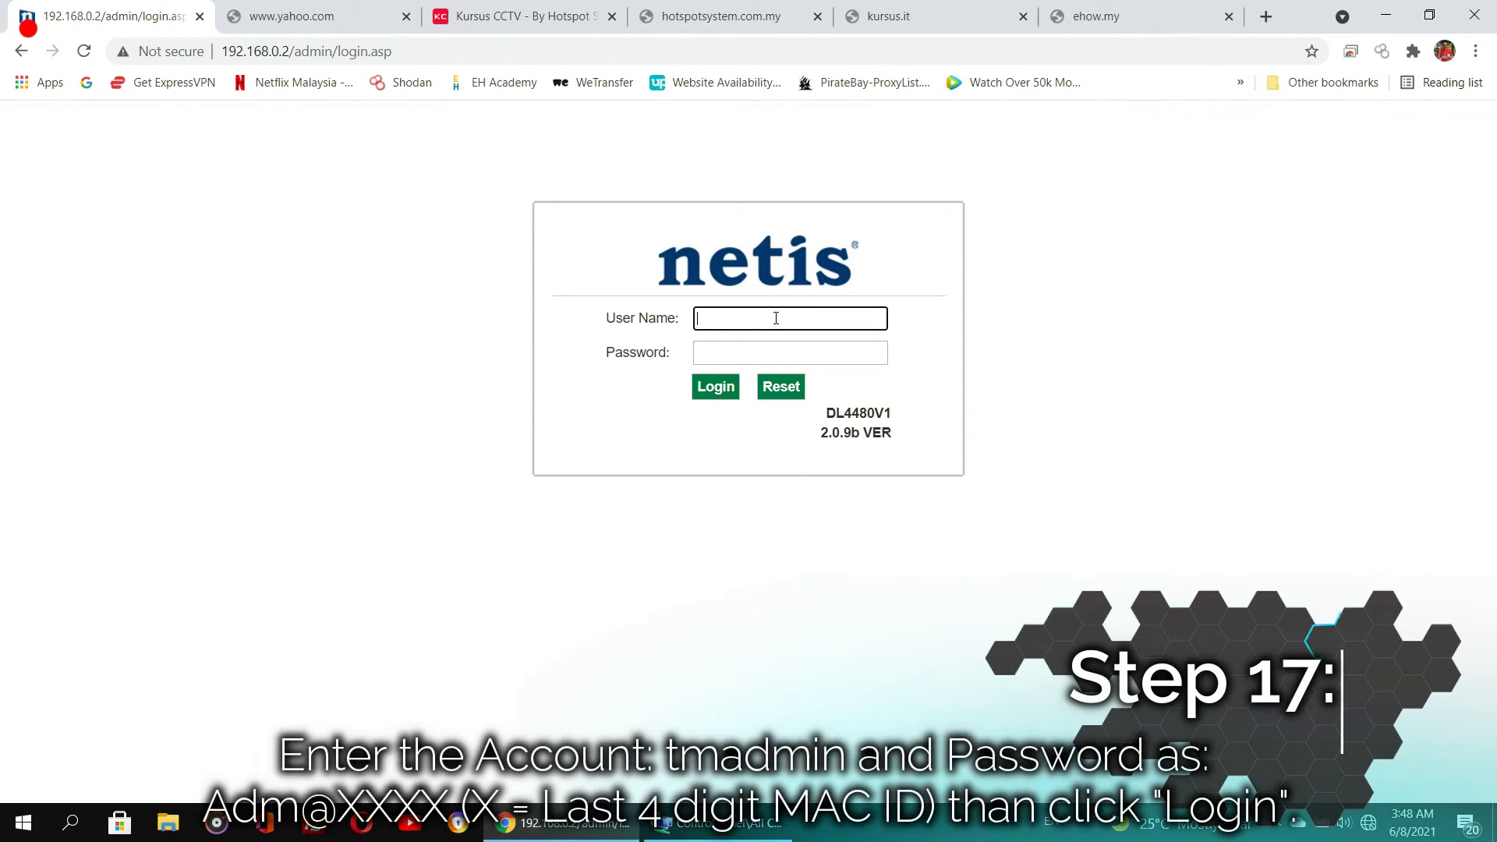
pyautogui.write('tmadmin')
pyautogui.press('Tab')
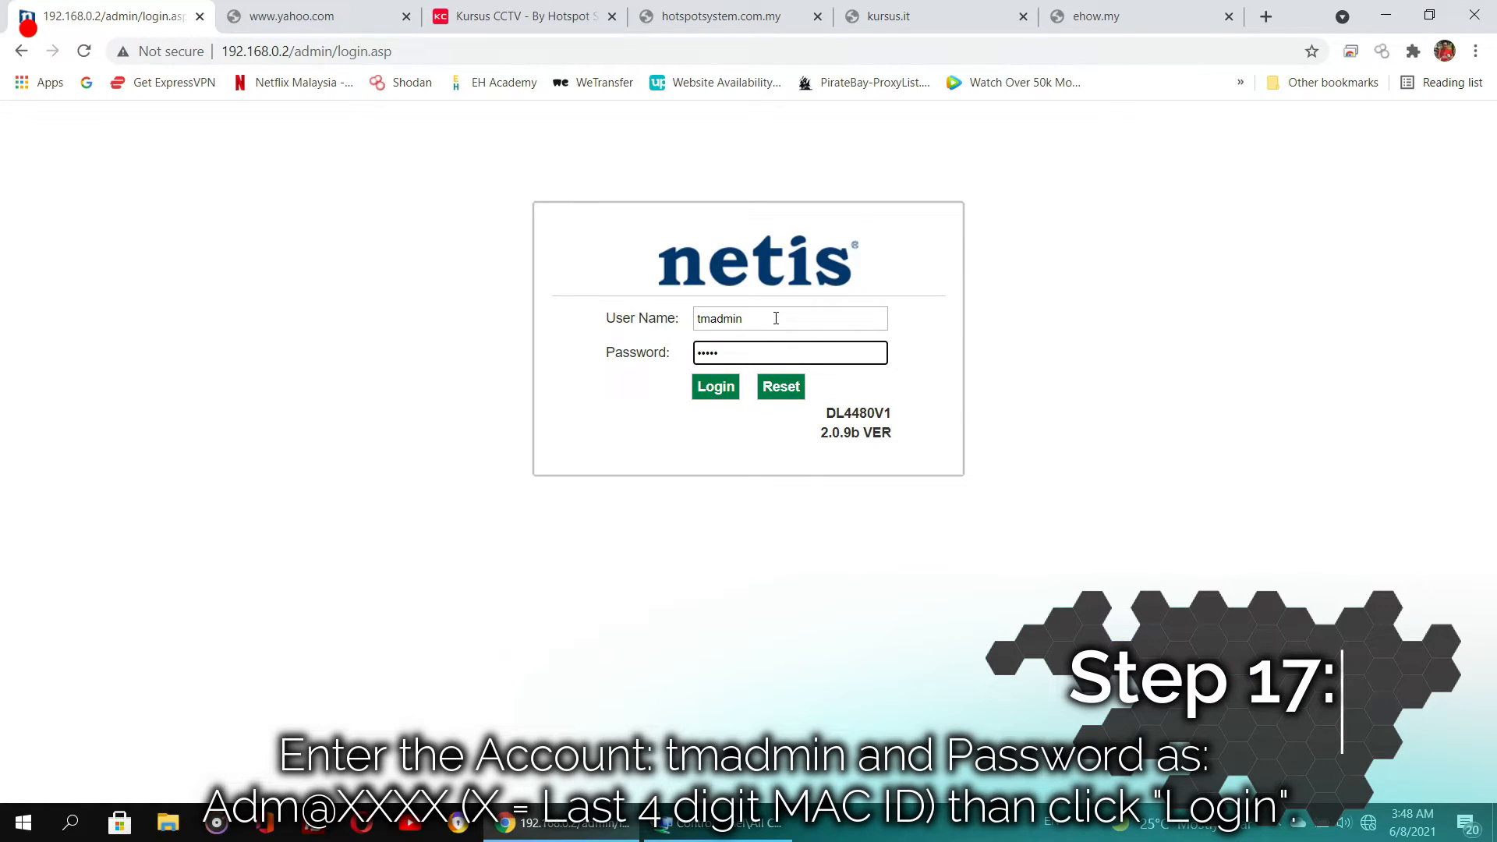
pyautogui.write('XXXX')
pyautogui.press('Return')
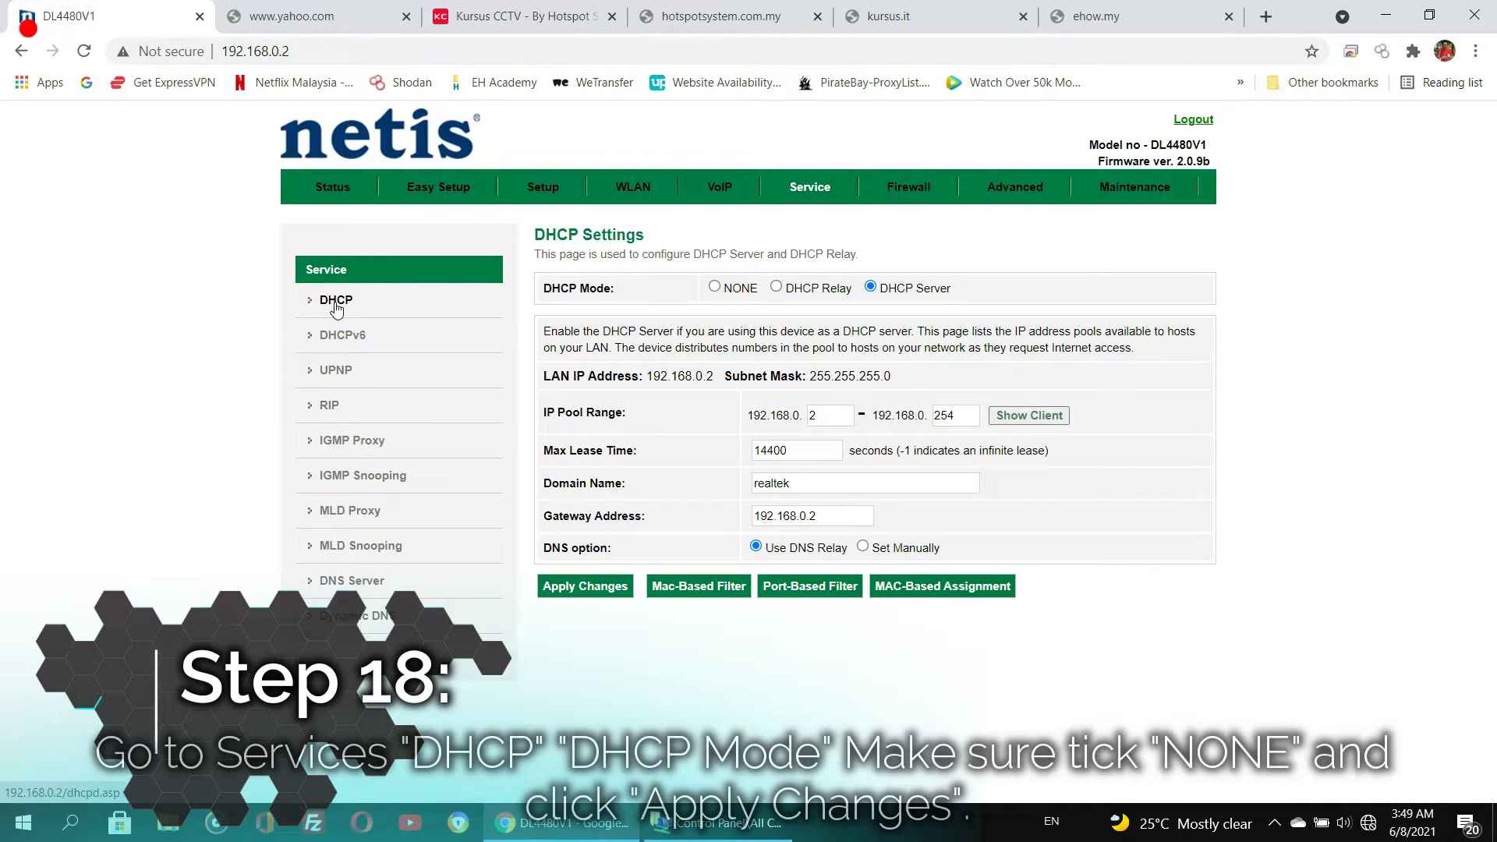
# - Set the DHCP mode to NONE and apply the changes
pyautogui.click(715, 288)
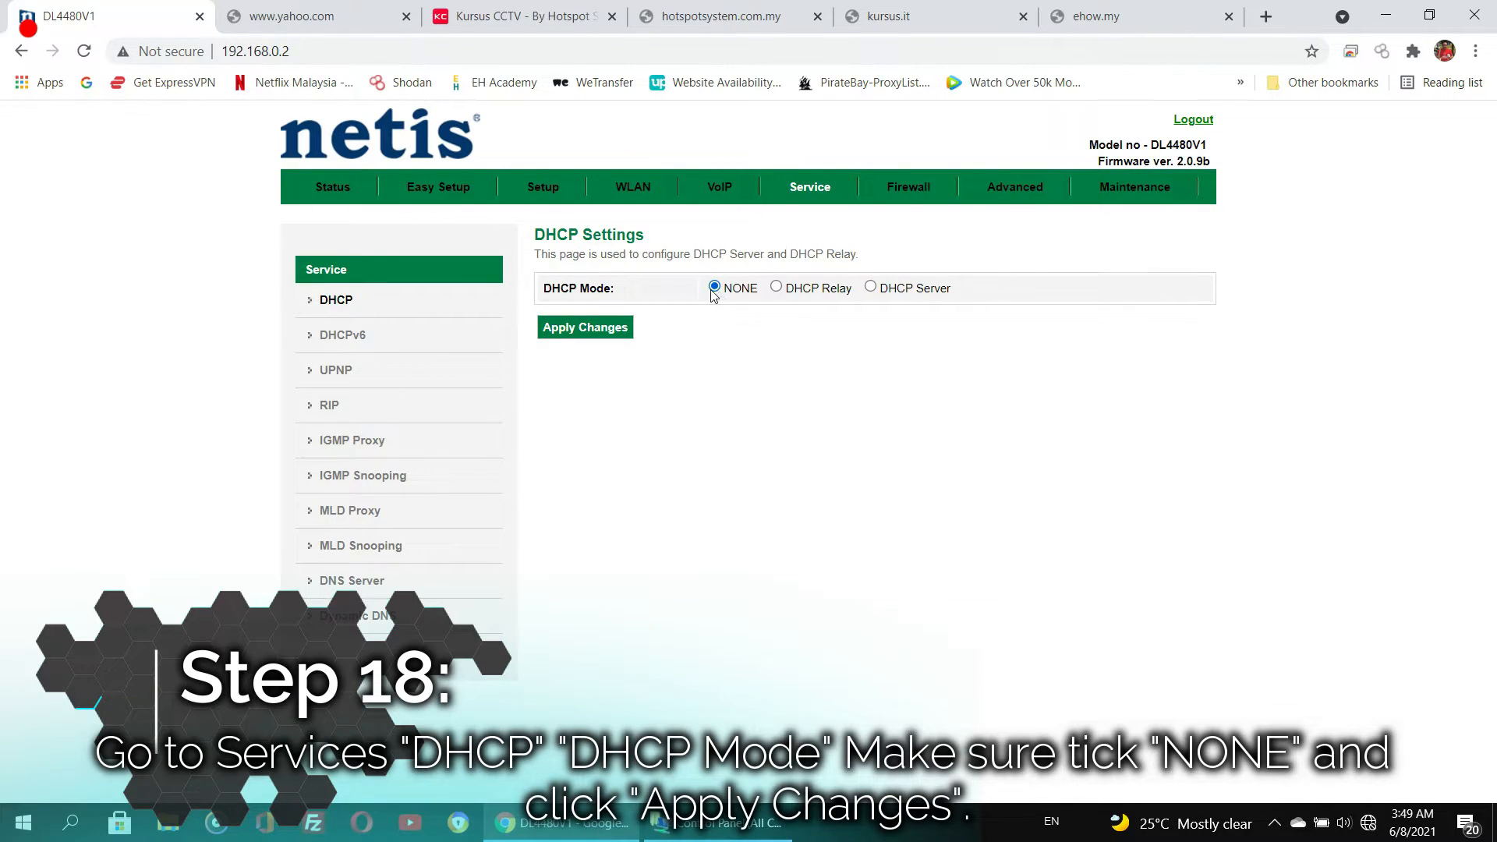
pyautogui.click(870, 287)
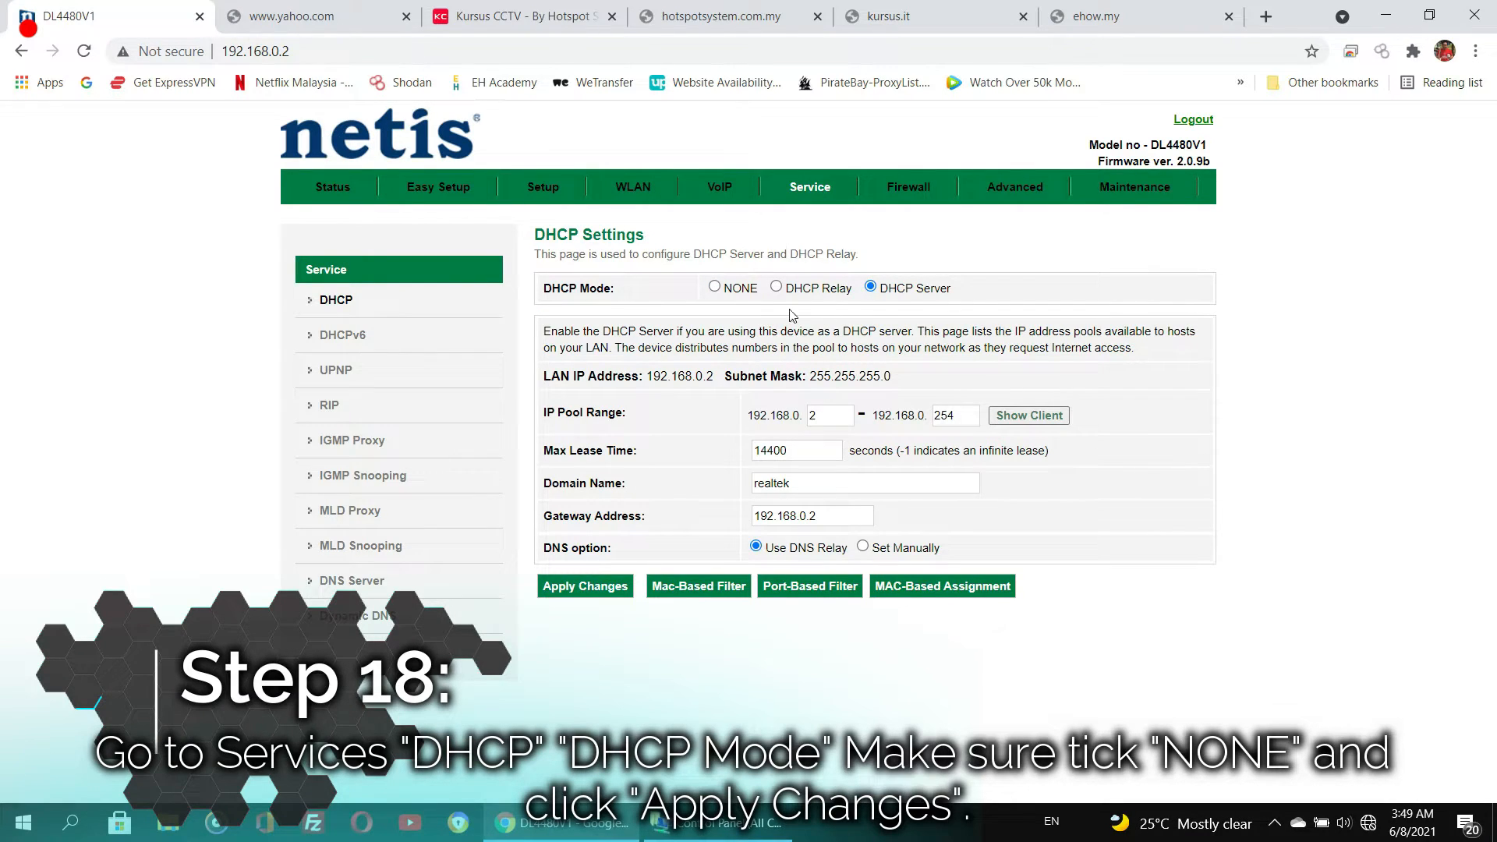
pyautogui.click(715, 288)
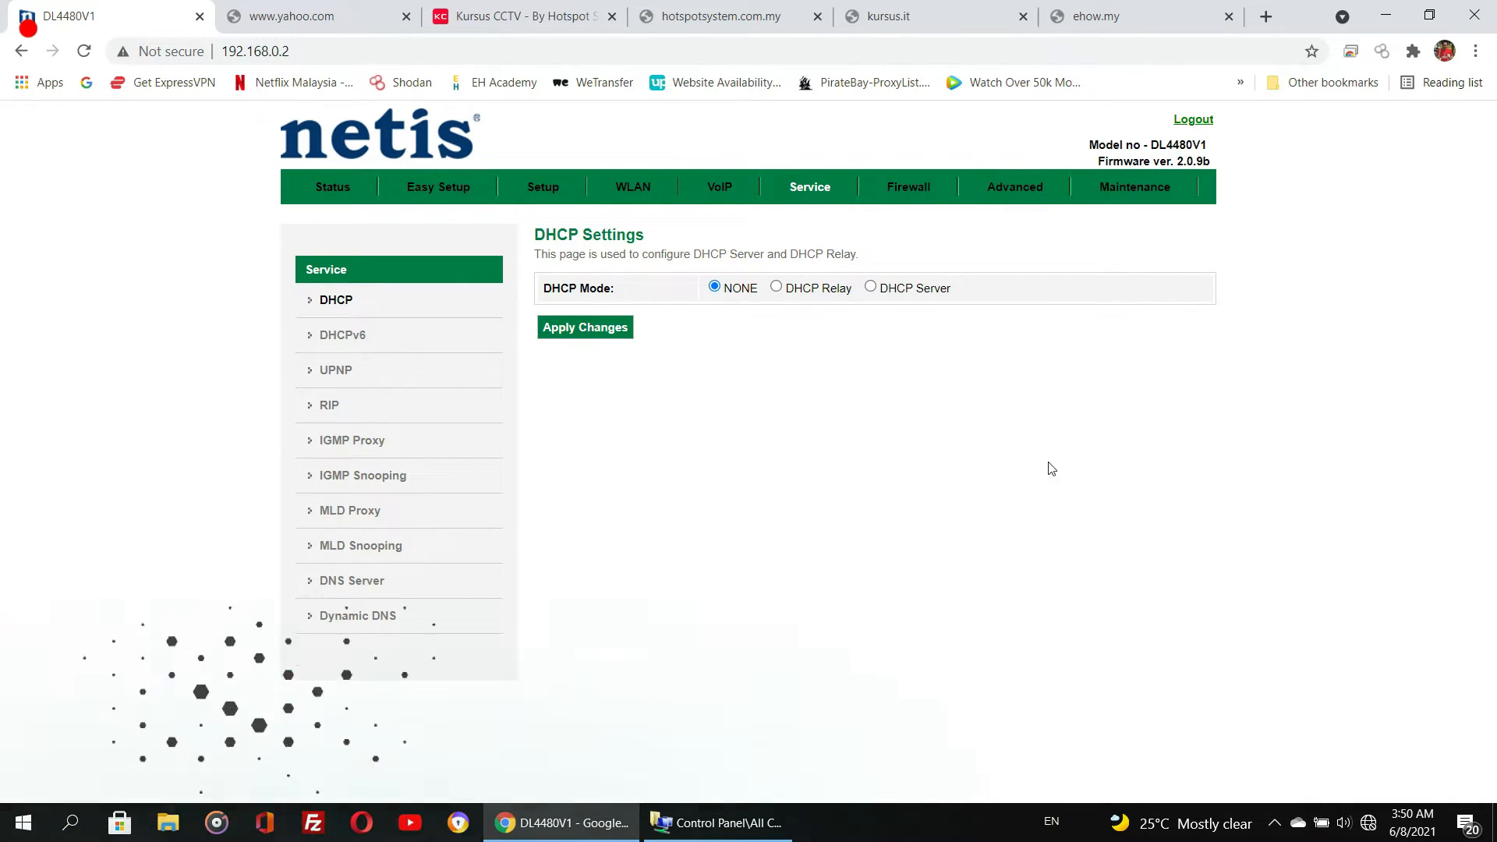
pyautogui.click(557, 335)
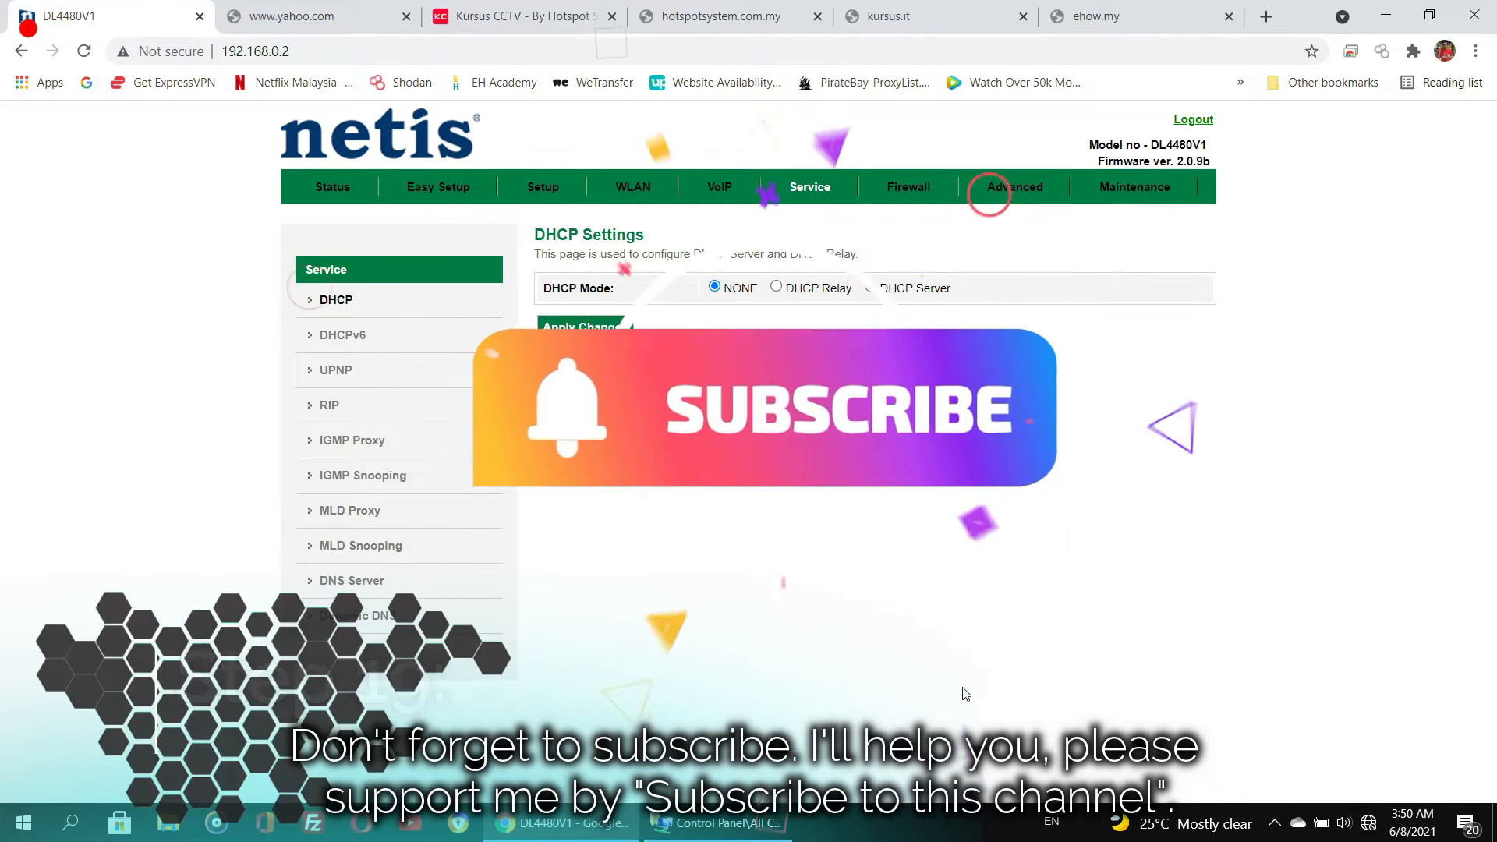
# - Switch to the Network Connections window
pyautogui.click(741, 836)
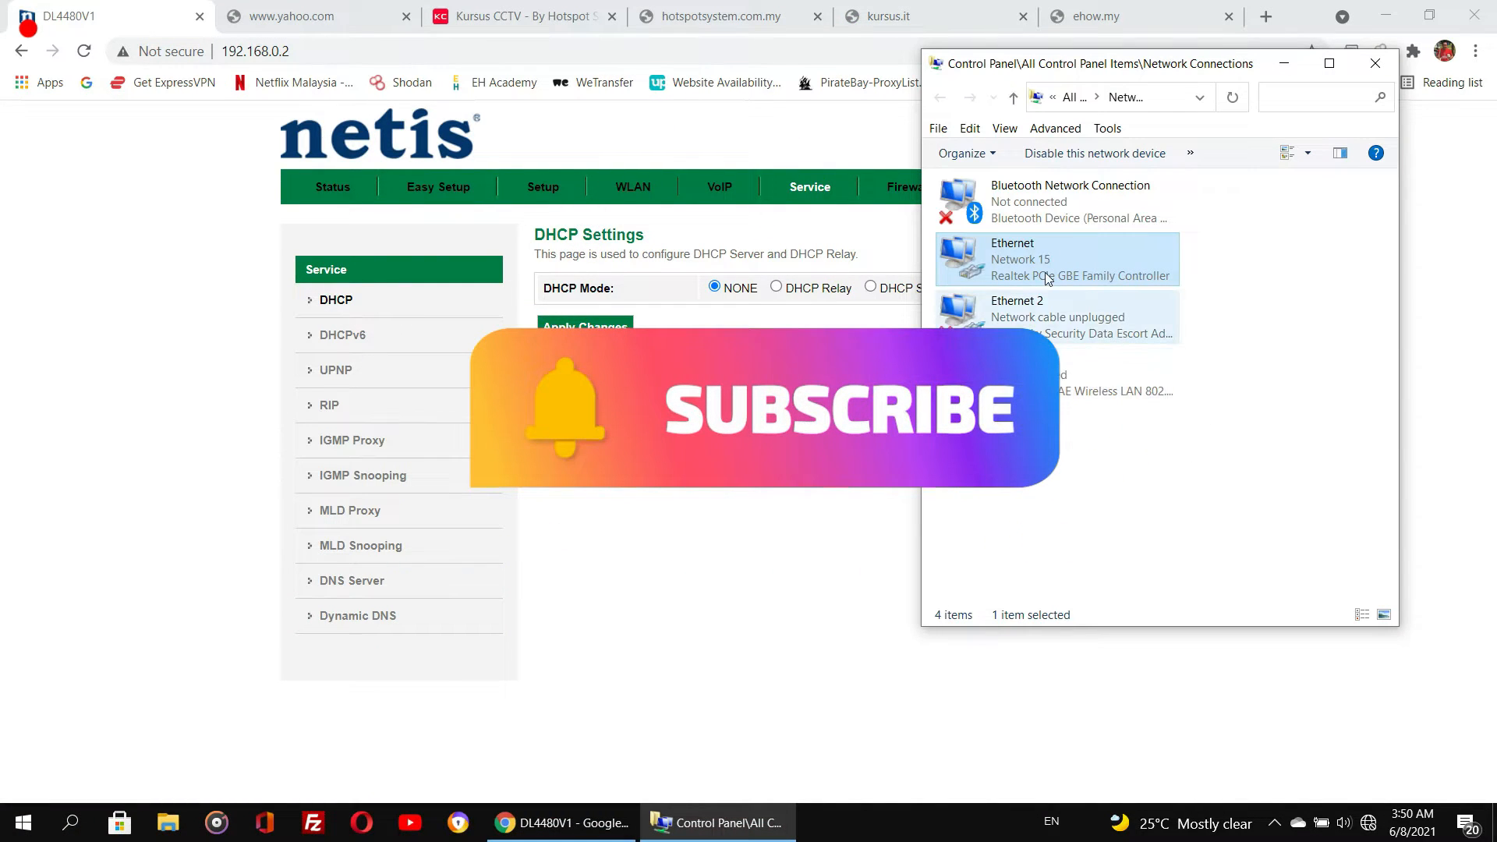
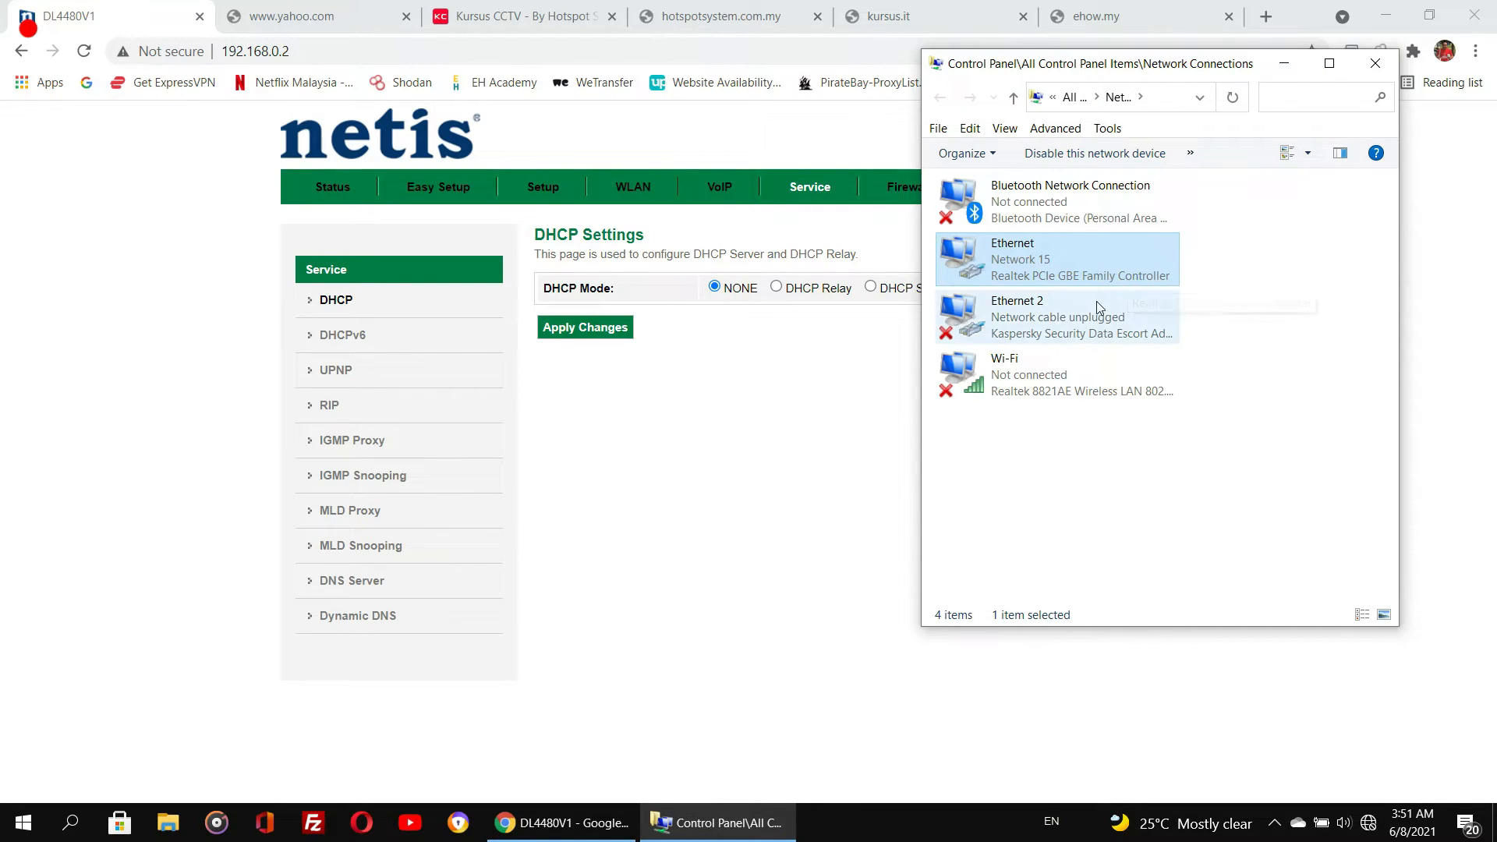
# - Open the Ethernet adapter's status and review its network connection details
pyautogui.rightClick(1081, 272)
pyautogui.click(1134, 309)
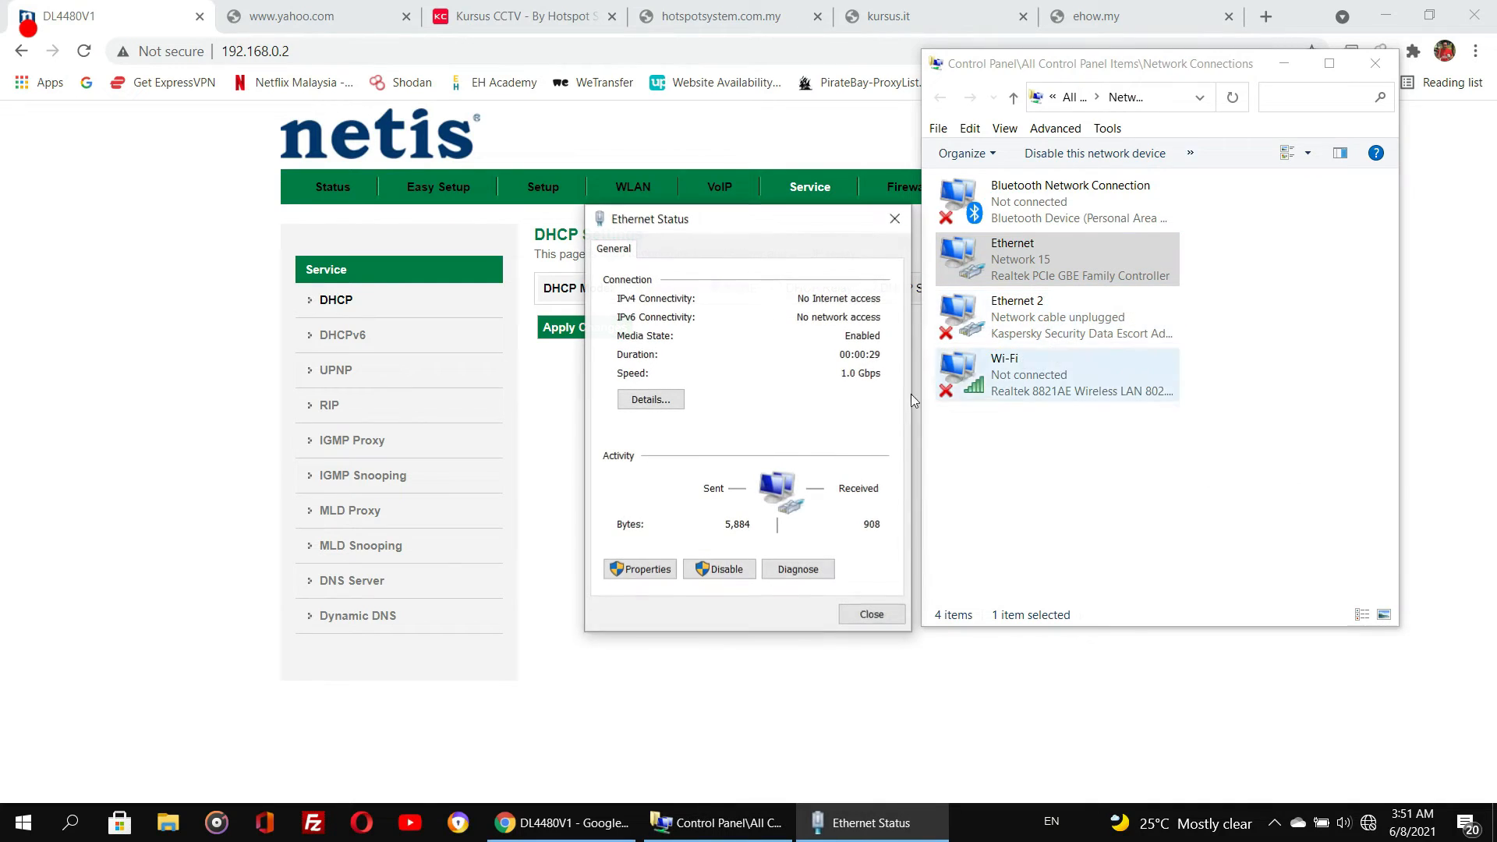
pyautogui.click(667, 401)
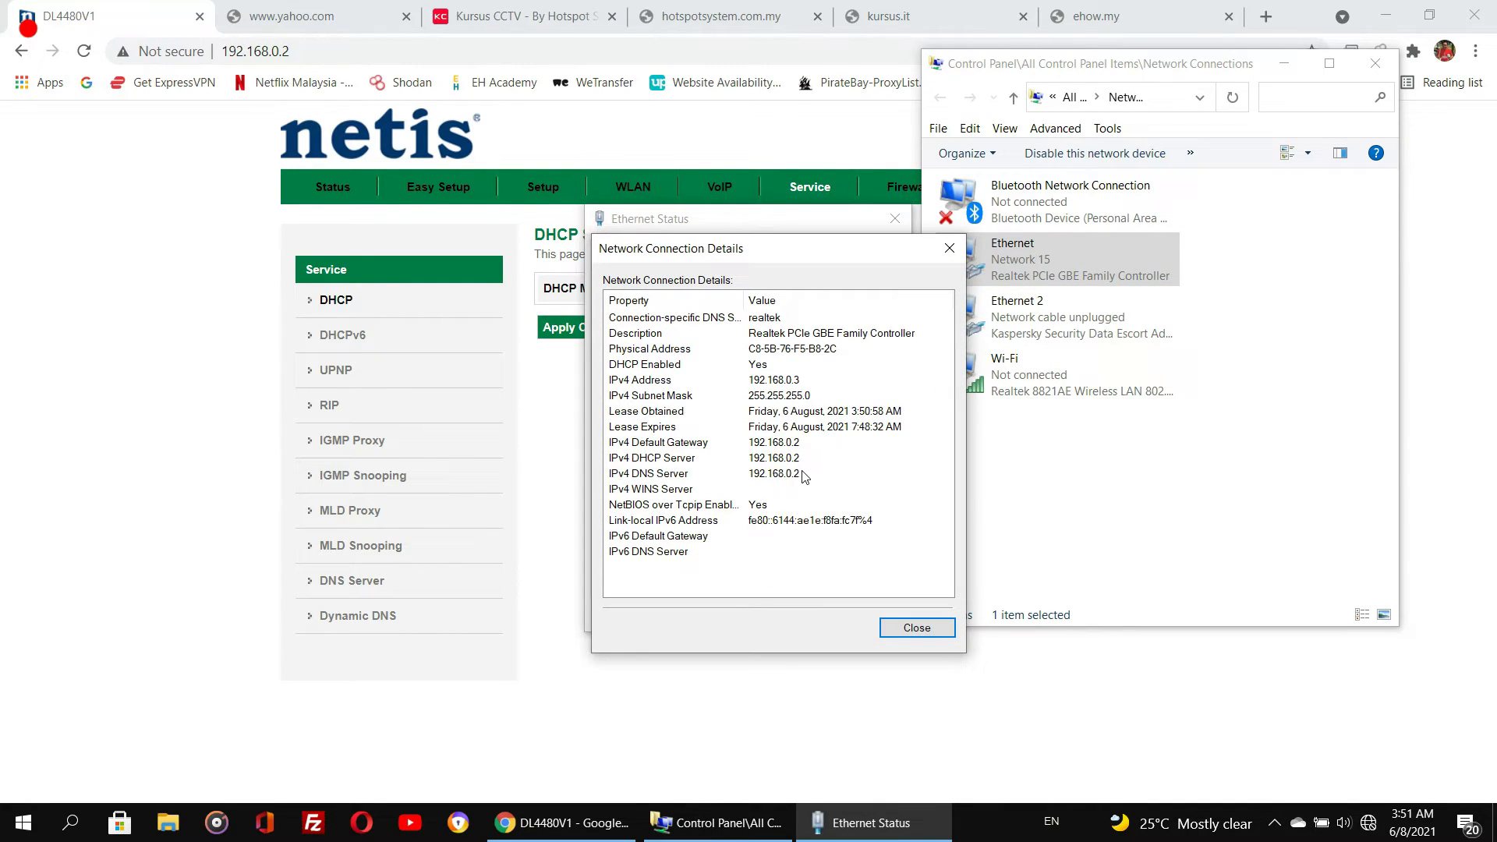
pyautogui.click(929, 630)
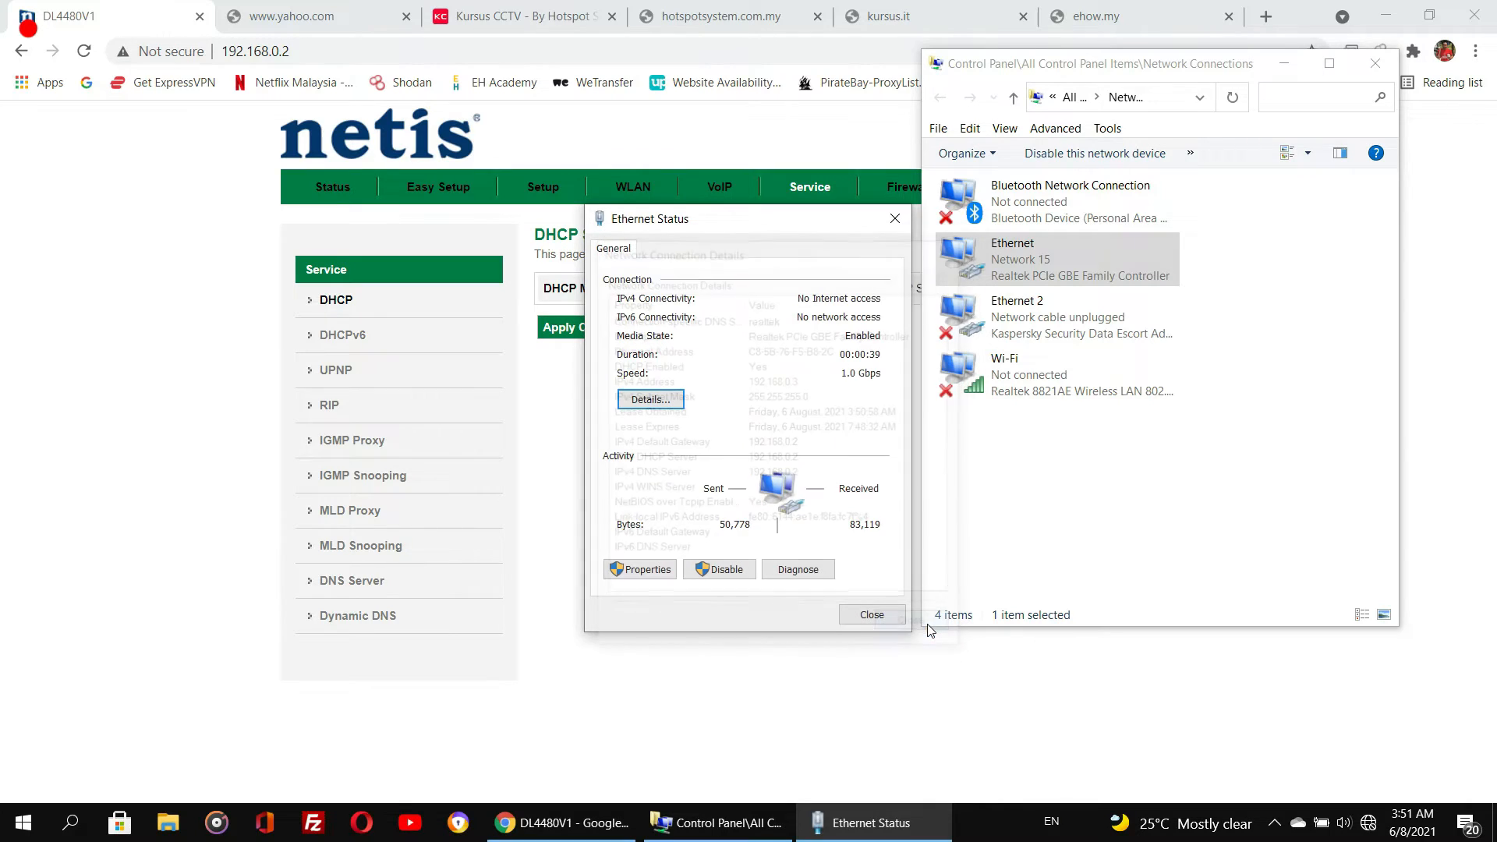
# - Disable the Ethernet adapter and enable it again to renew its connection
pyautogui.rightClick(1006, 245)
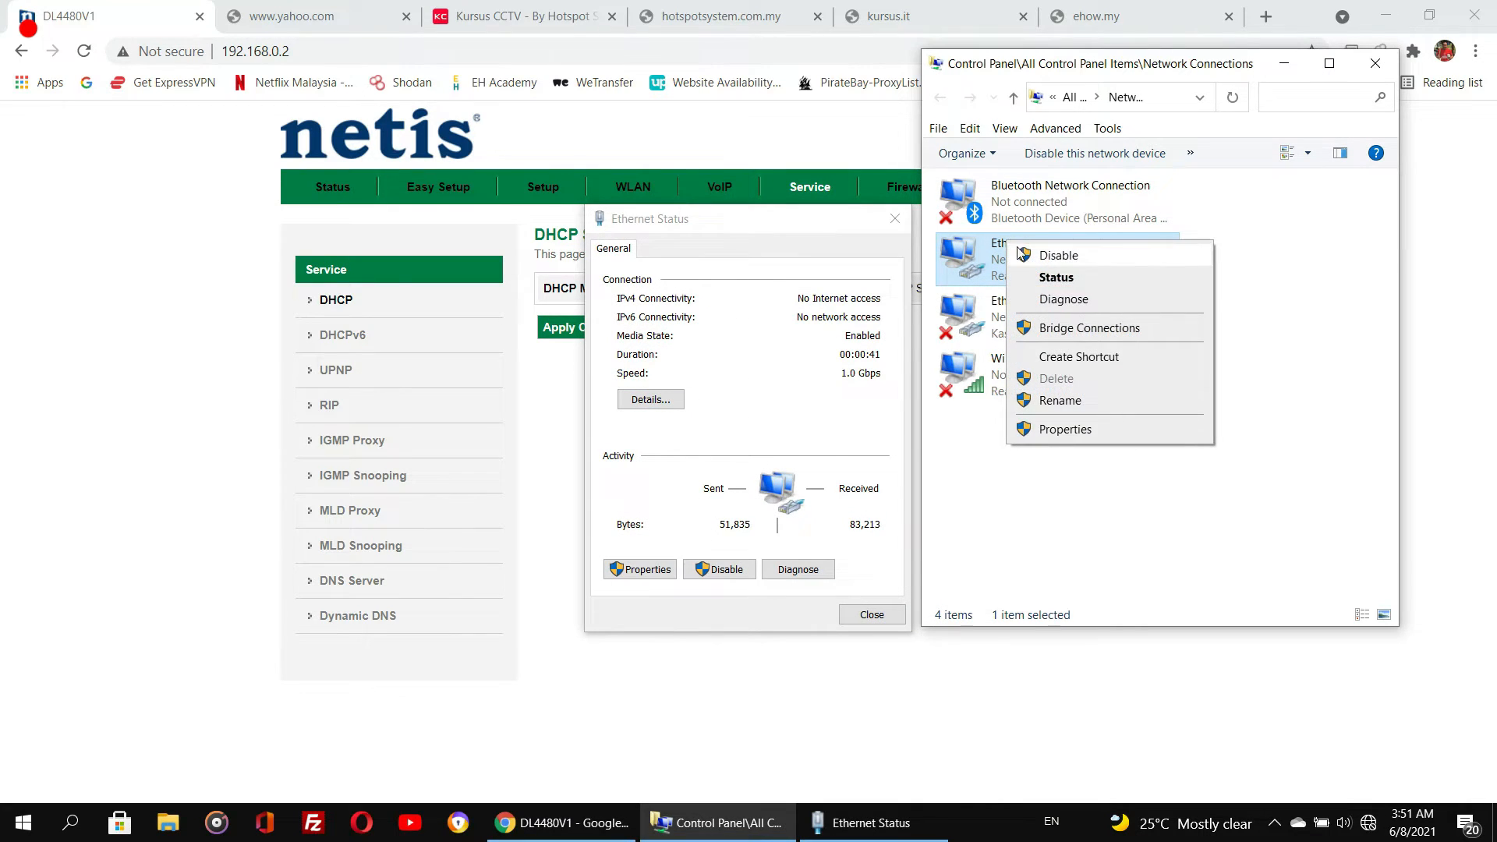
pyautogui.click(1023, 259)
pyautogui.rightClick(1023, 260)
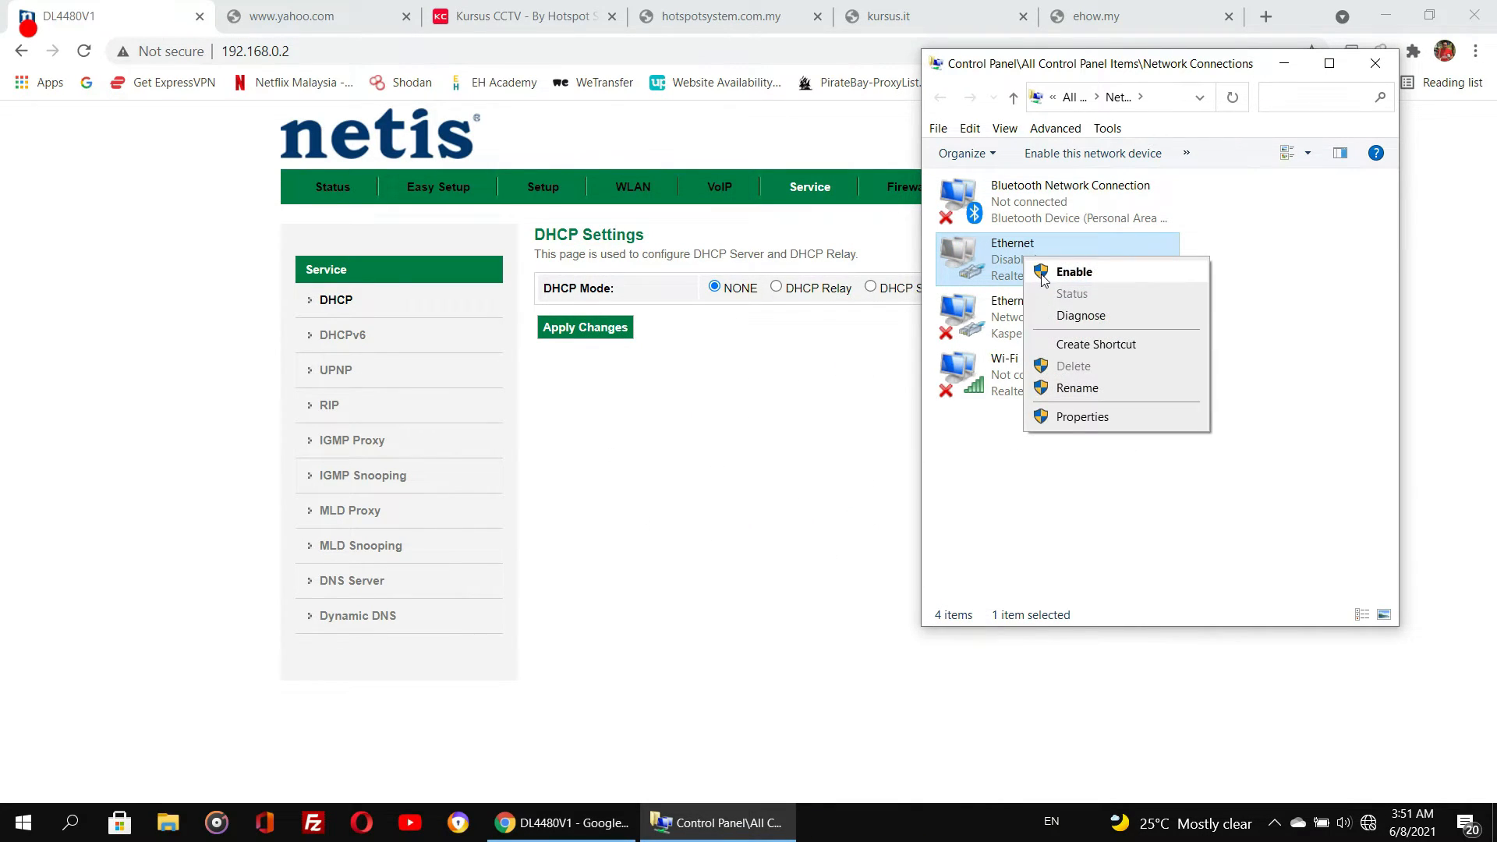
pyautogui.click(1044, 271)
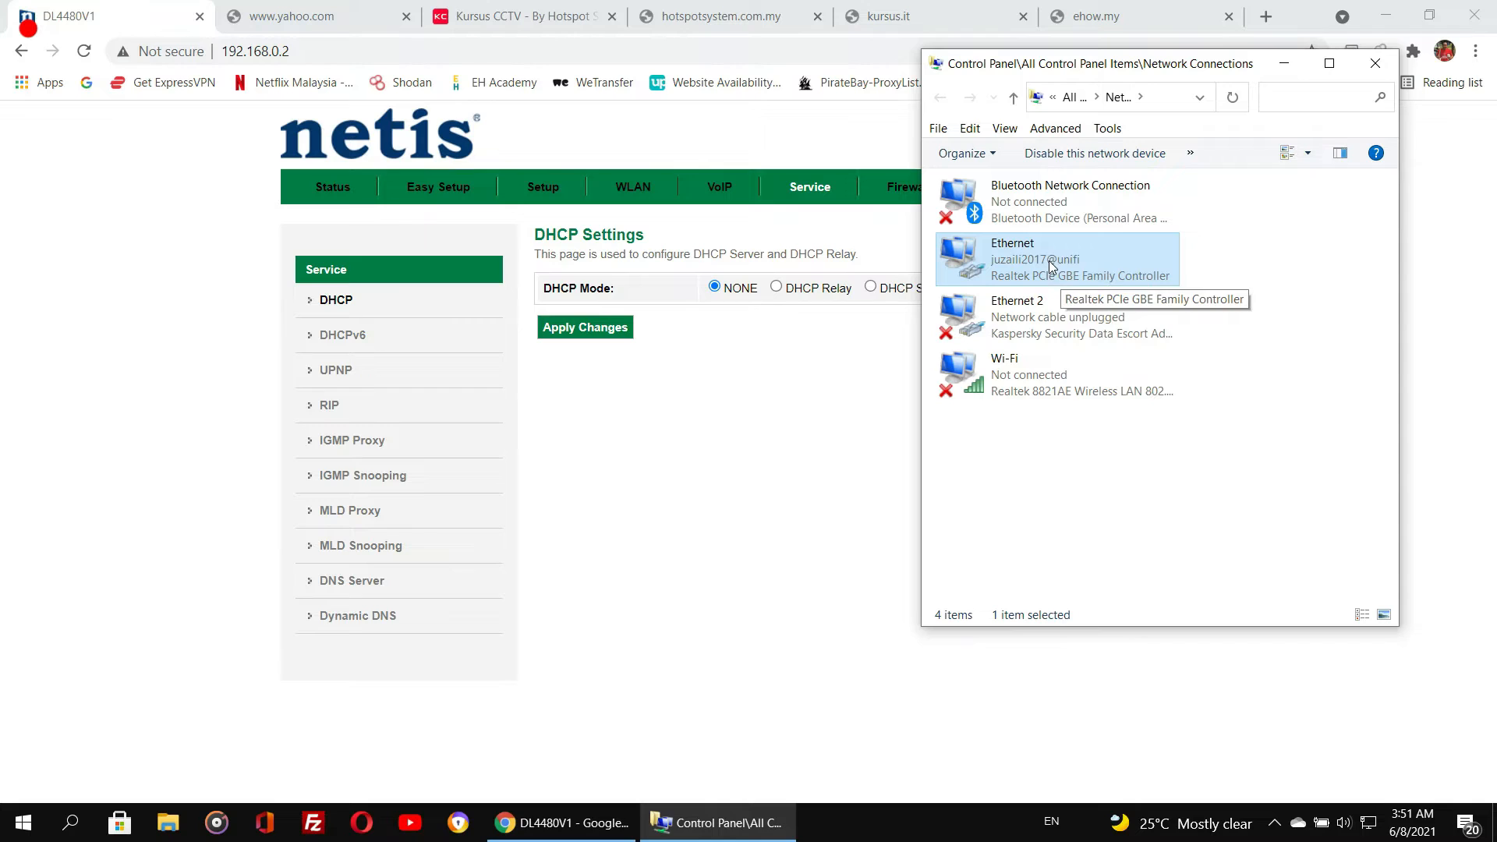
# - Review the Ethernet adapter's connection details once more, then close the status window
pyautogui.rightClick(1049, 267)
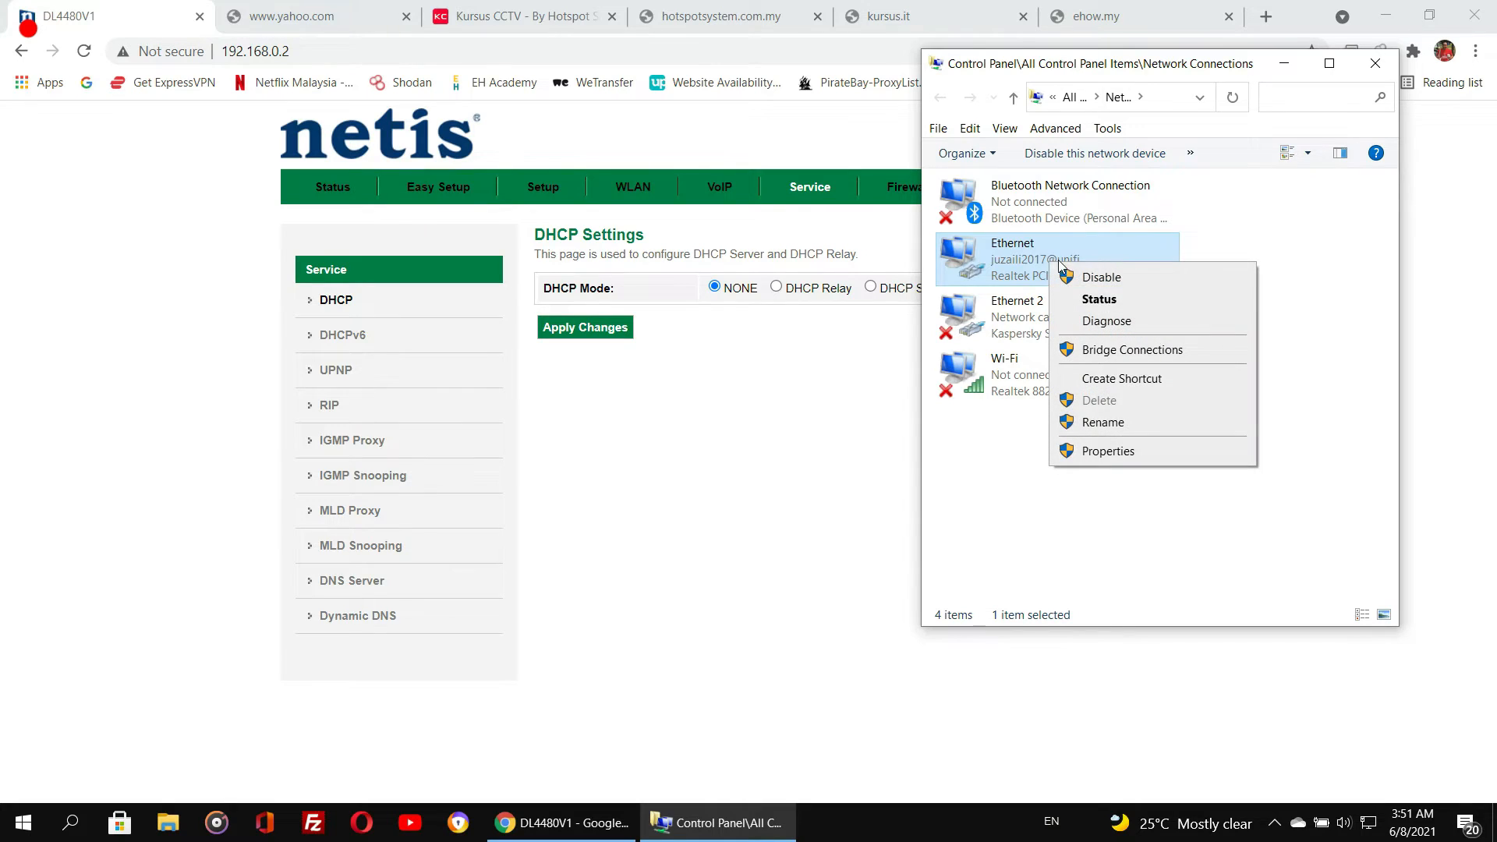
pyautogui.click(1092, 300)
pyautogui.click(668, 401)
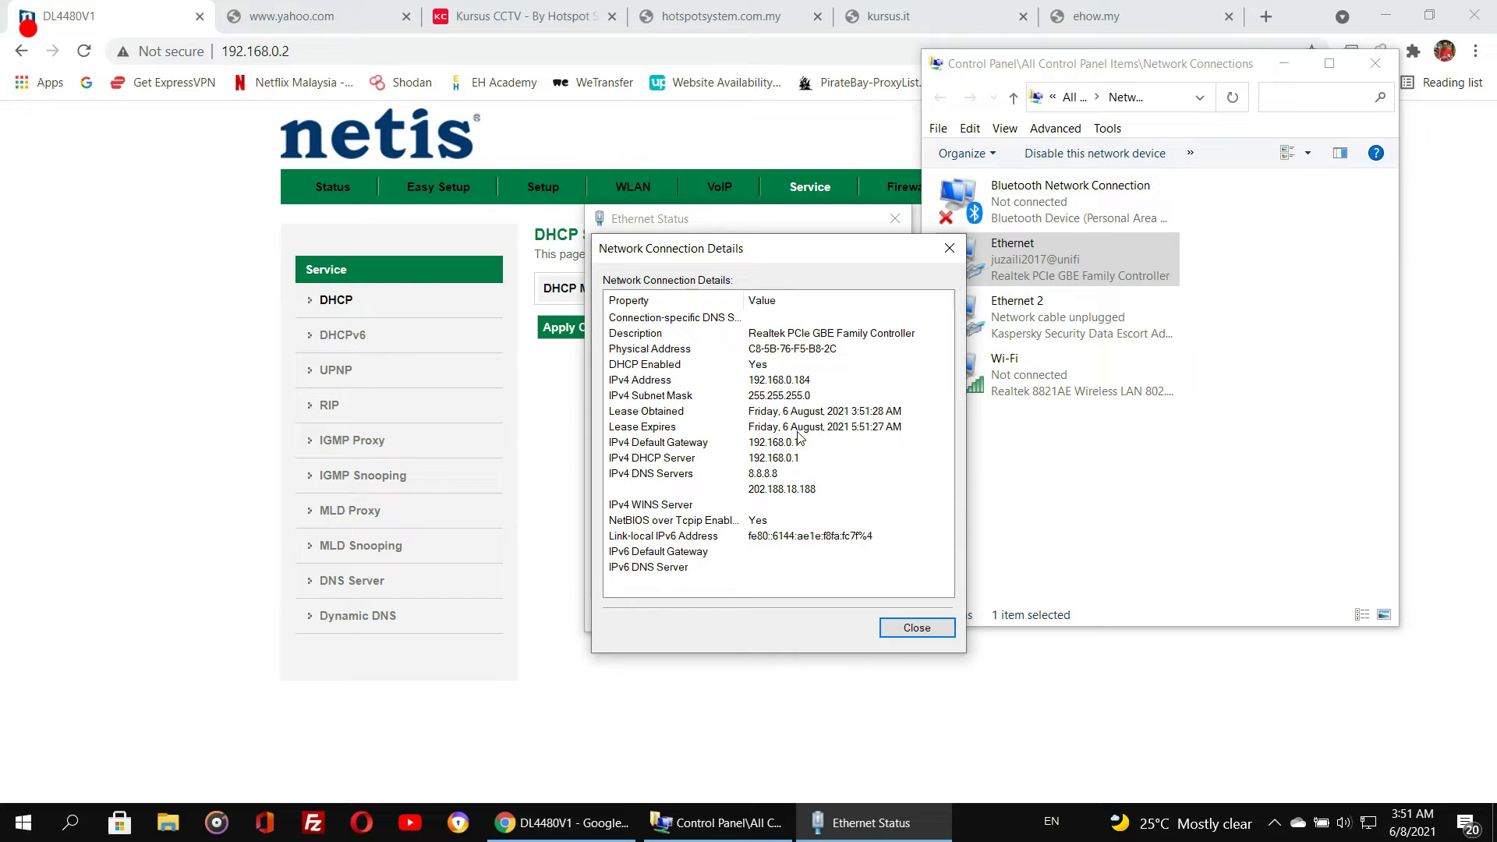
pyautogui.click(910, 631)
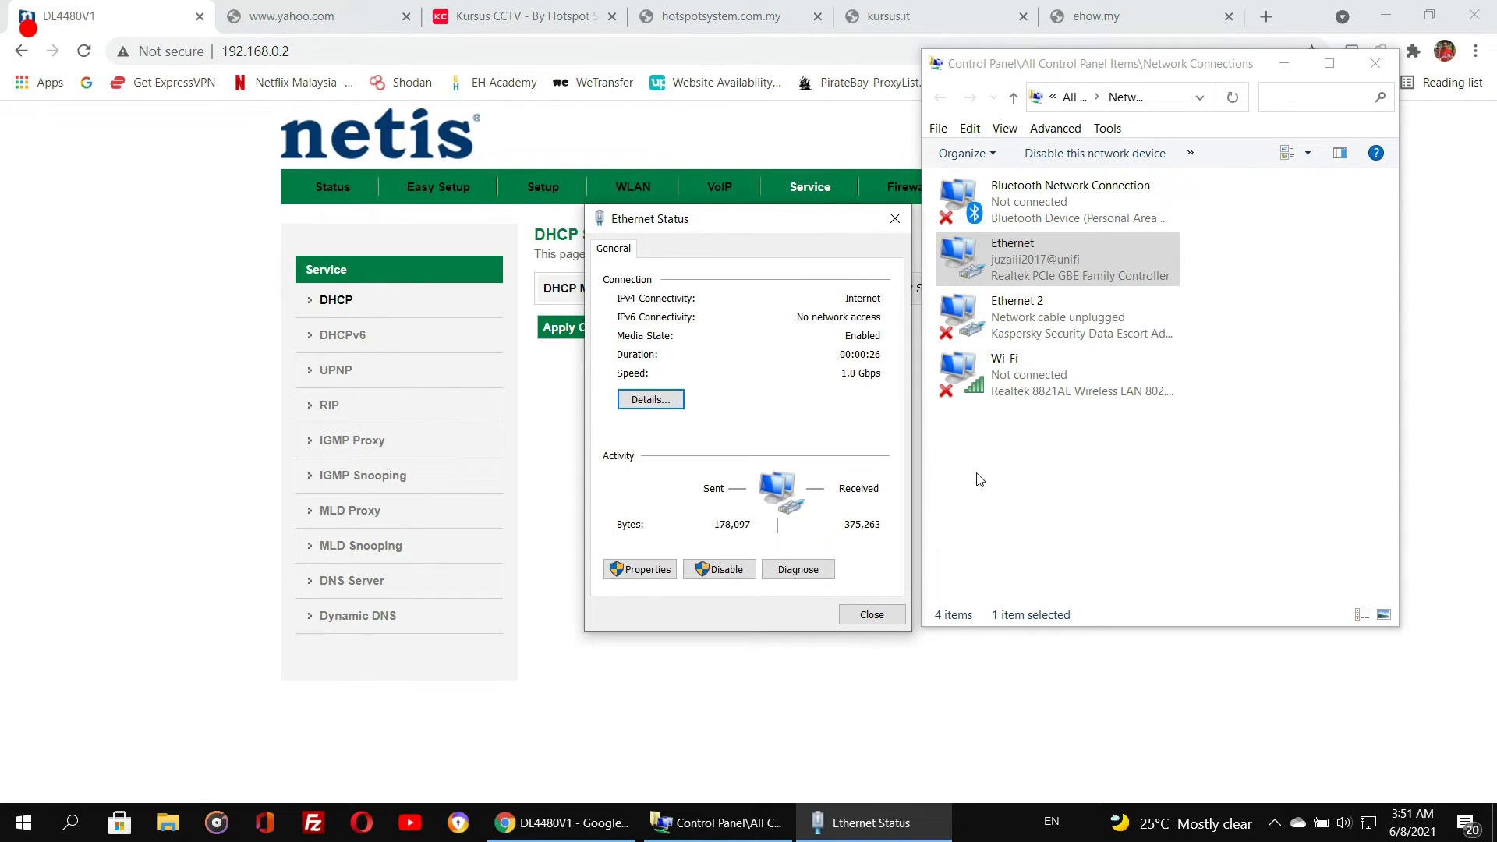
pyautogui.click(871, 616)
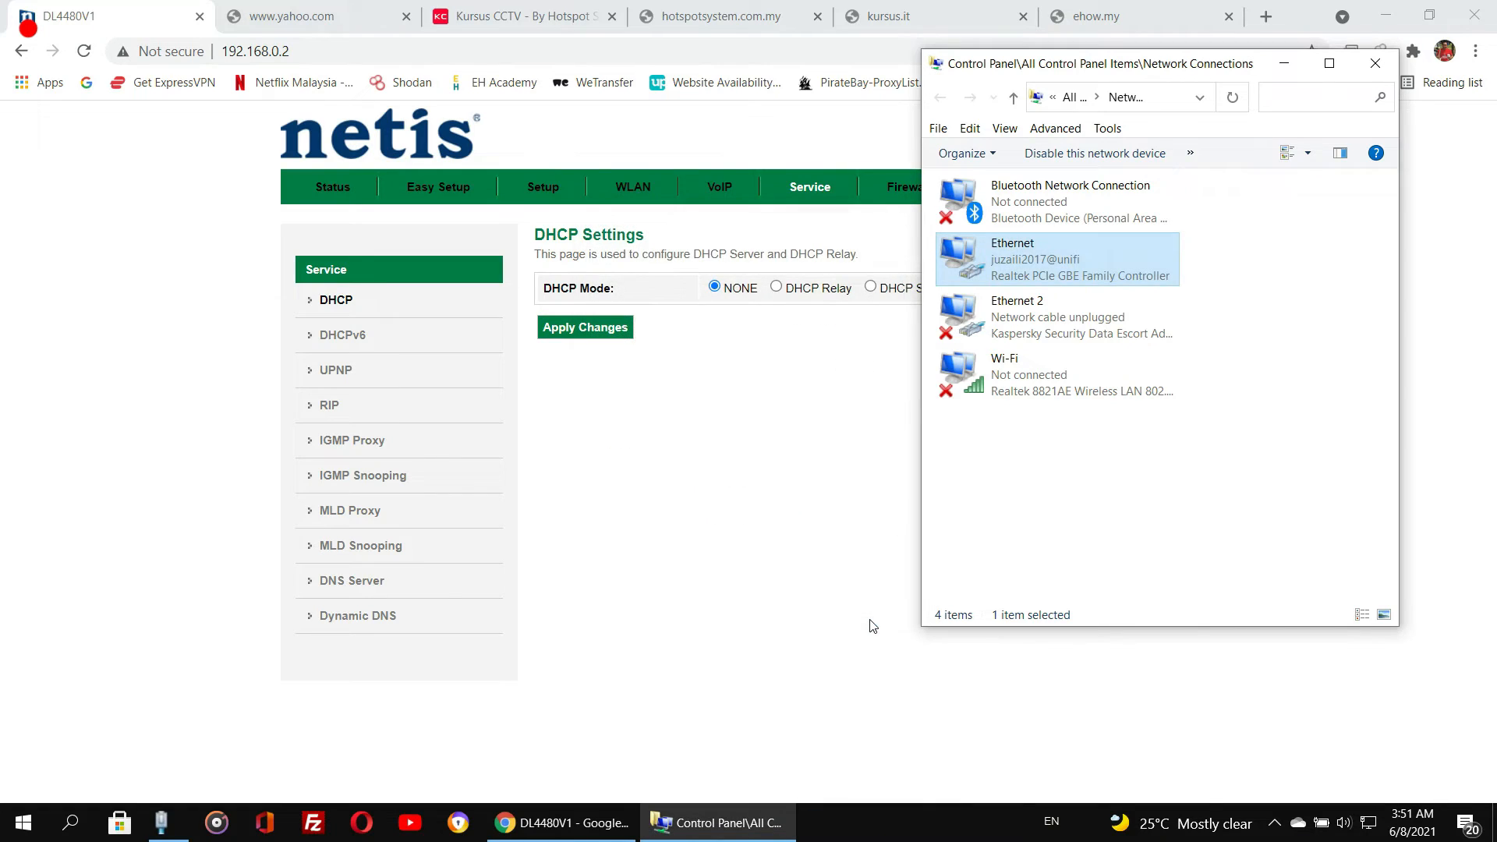
# - Open google.com in the browser and search for test to check internet access
pyautogui.click(495, 51)
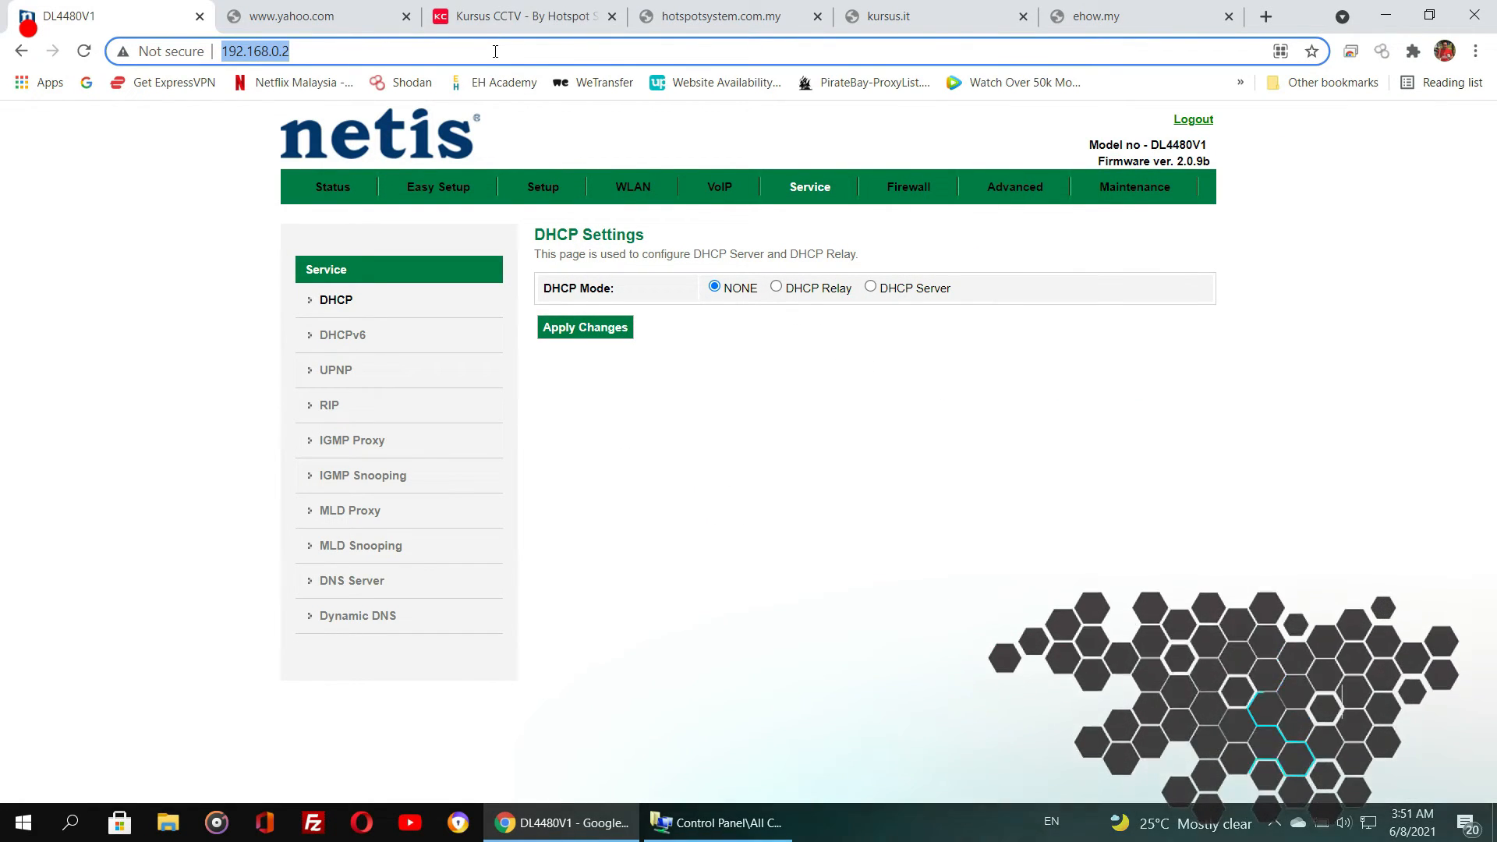
pyautogui.write('google.com')
pyautogui.press('Return')
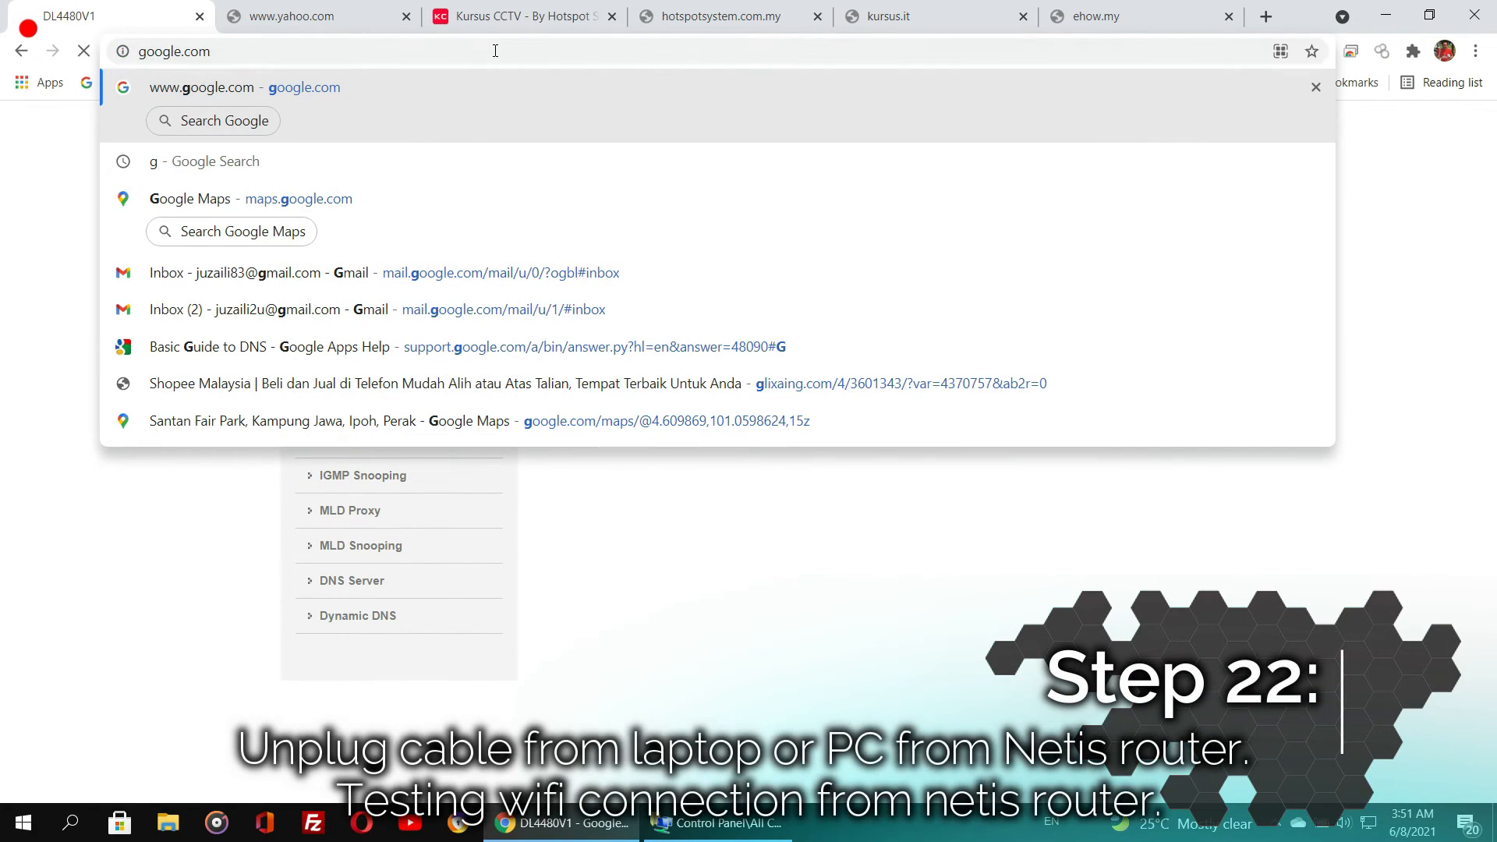
pyautogui.write('test')
pyautogui.press('Return')
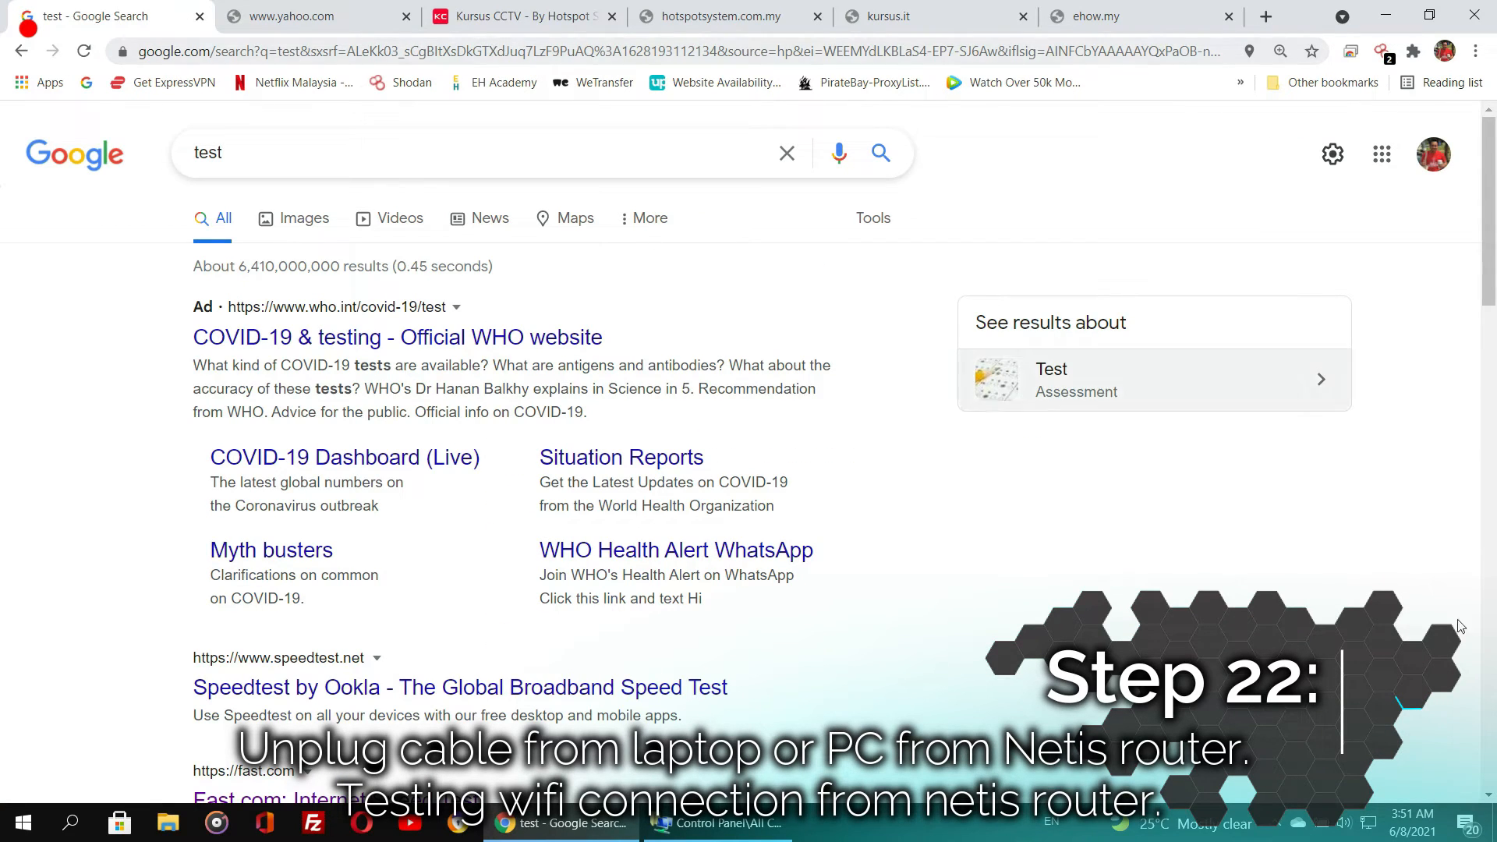
# - Turn on Wi-Fi from the taskbar network panel
pyautogui.click(1376, 828)
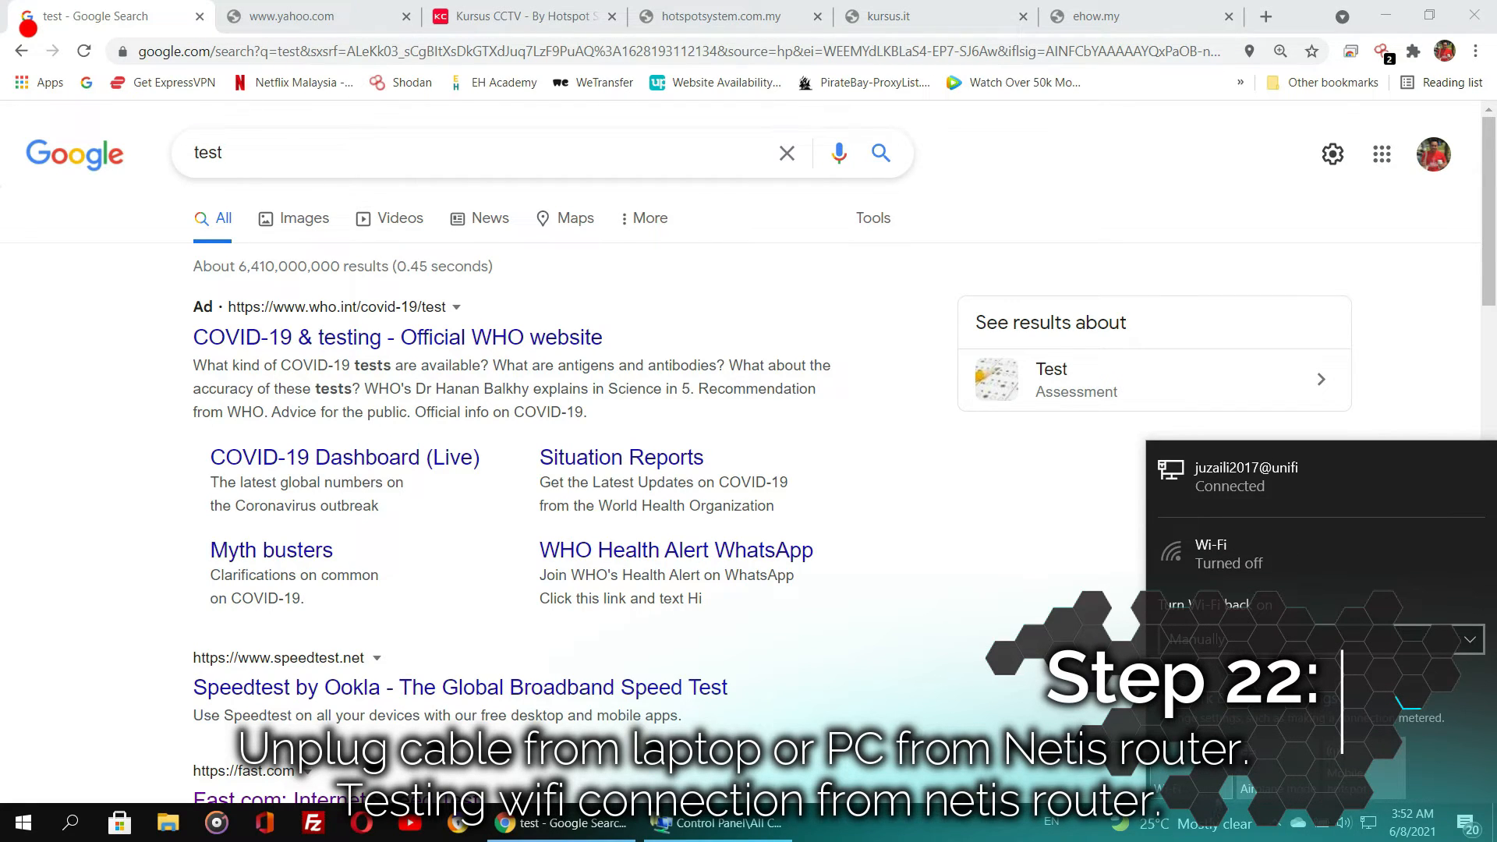
pyautogui.click(717, 822)
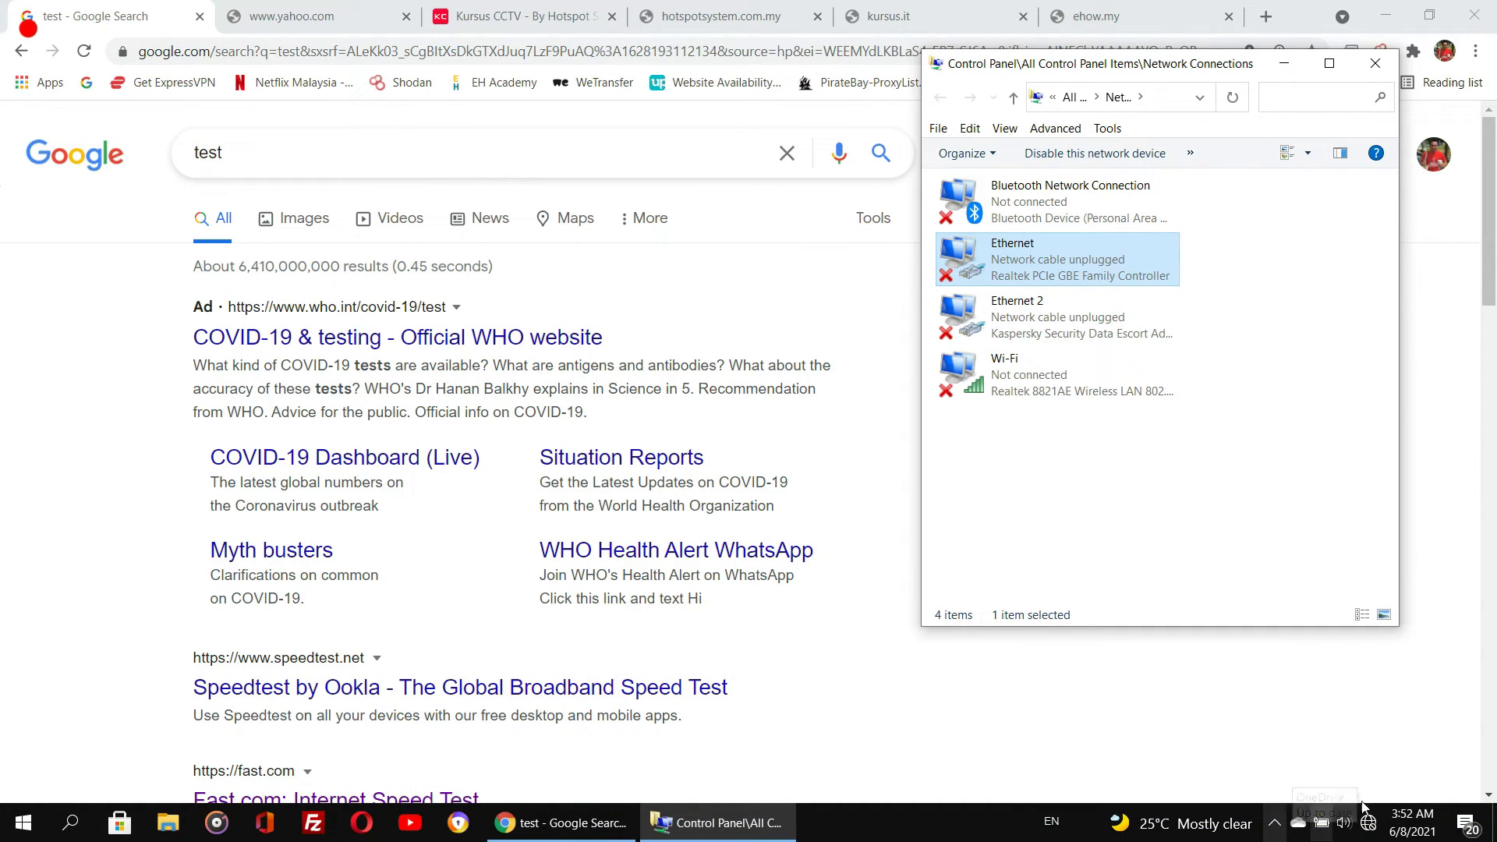
pyautogui.click(1368, 823)
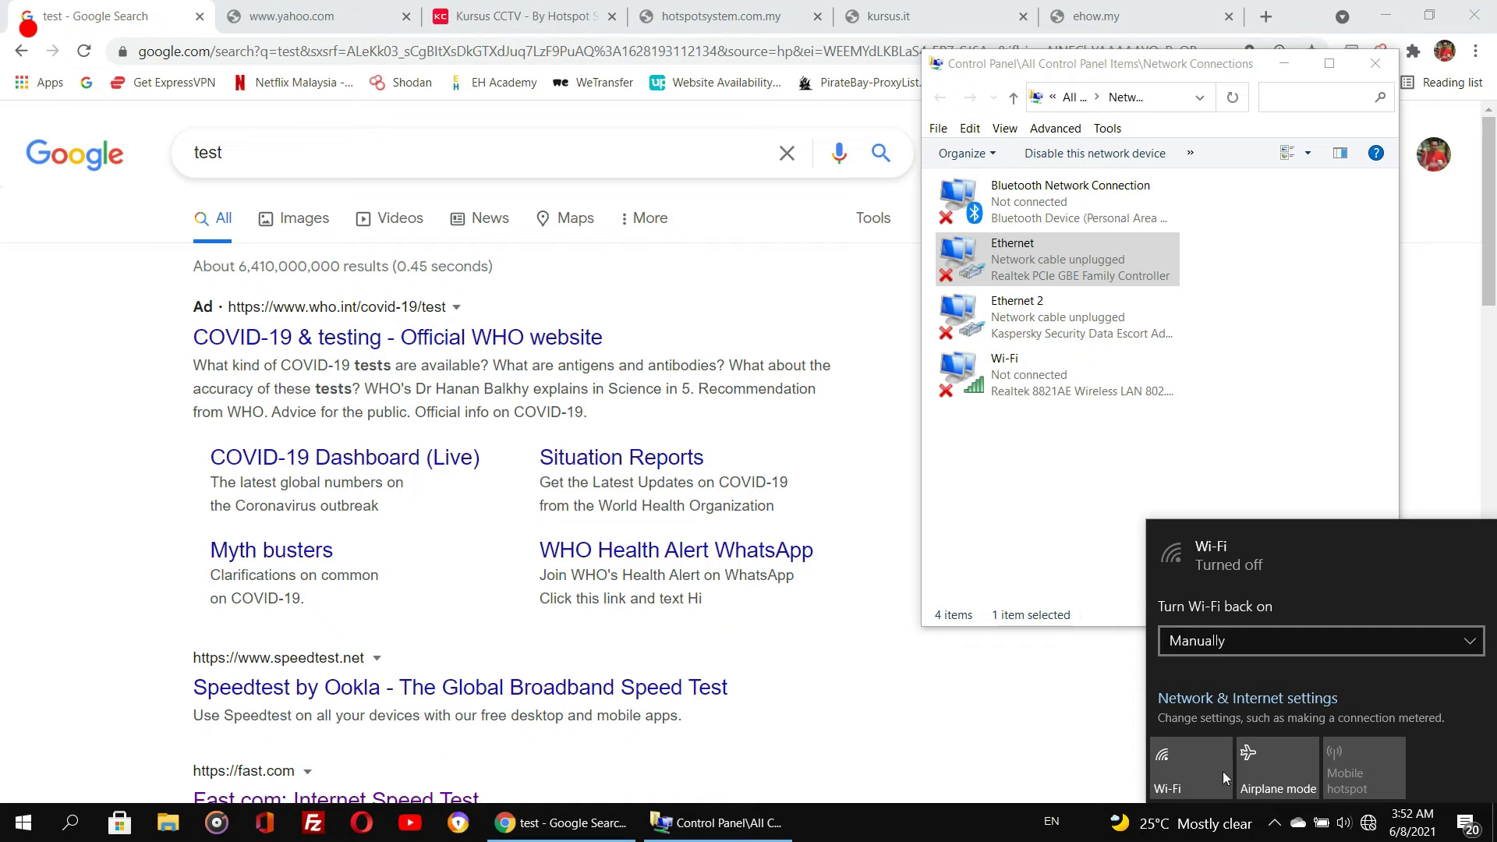
pyautogui.click(1196, 776)
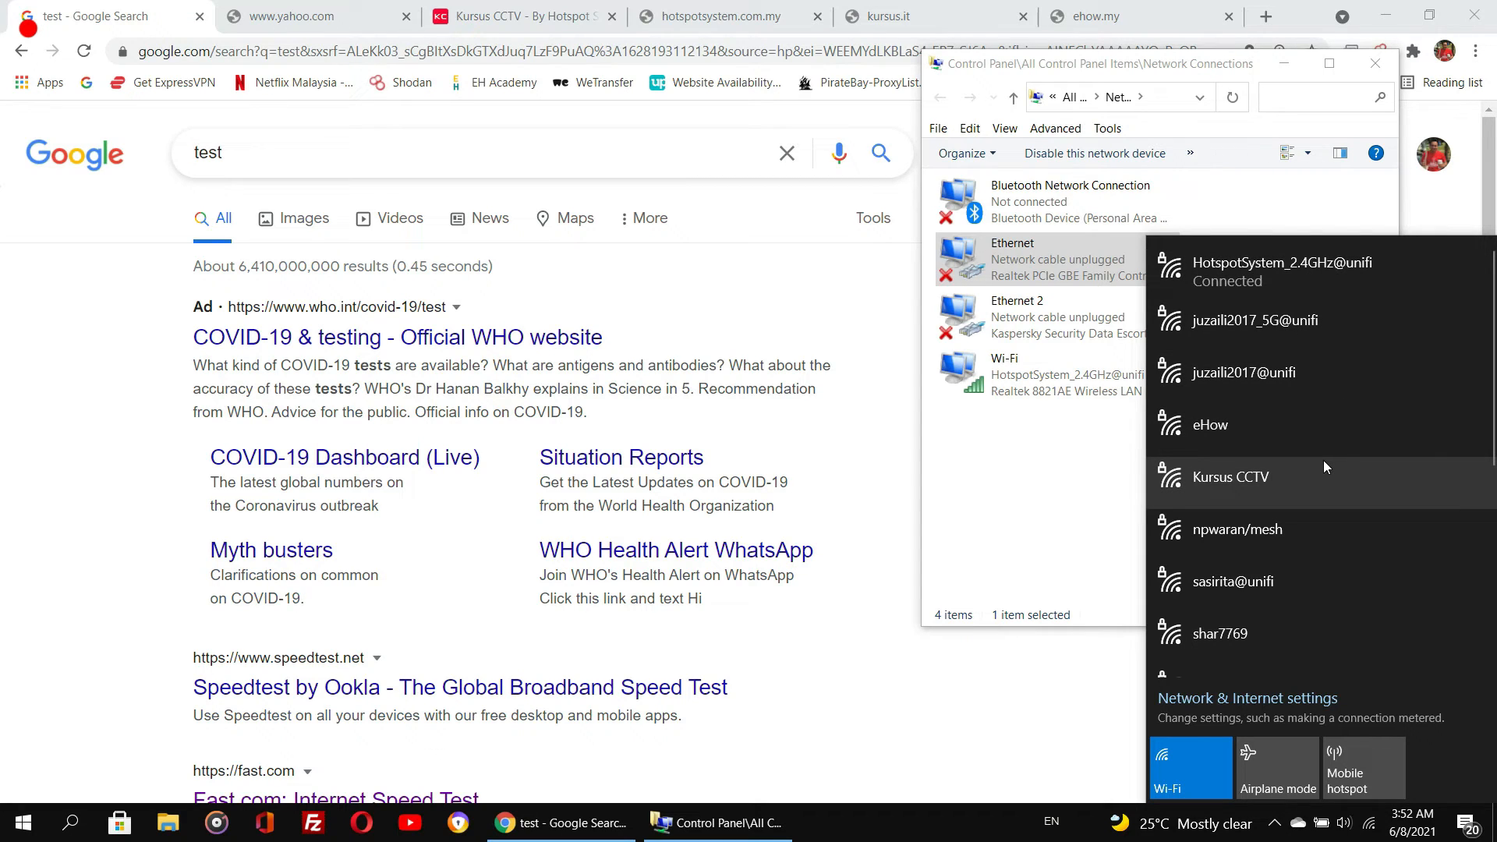
# - Scroll through the list of available Wi-Fi networks
pyautogui.scroll(-3, 1349, 527)
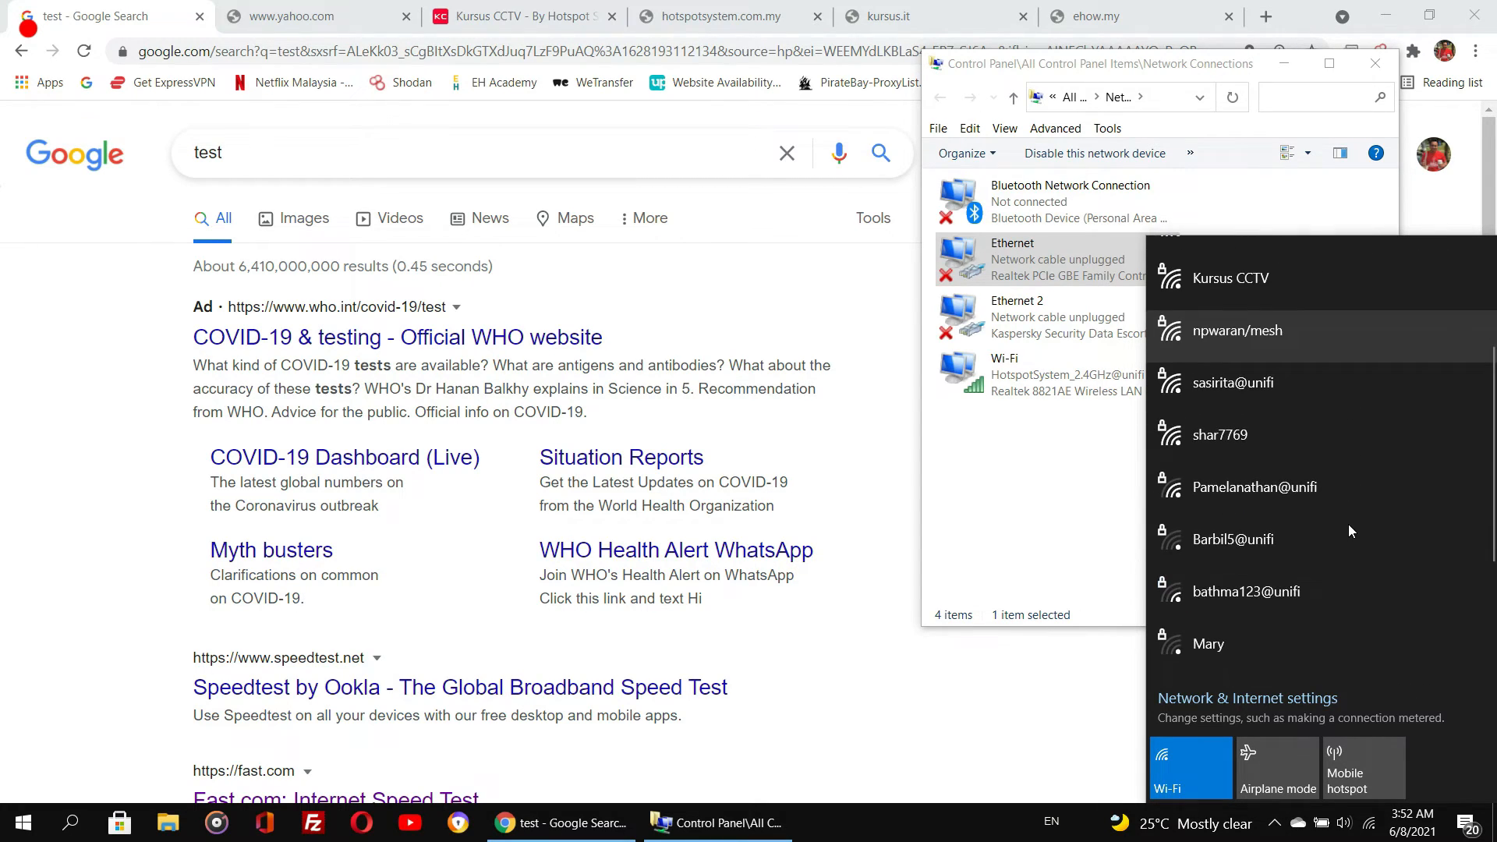
pyautogui.scroll(3, 1348, 530)
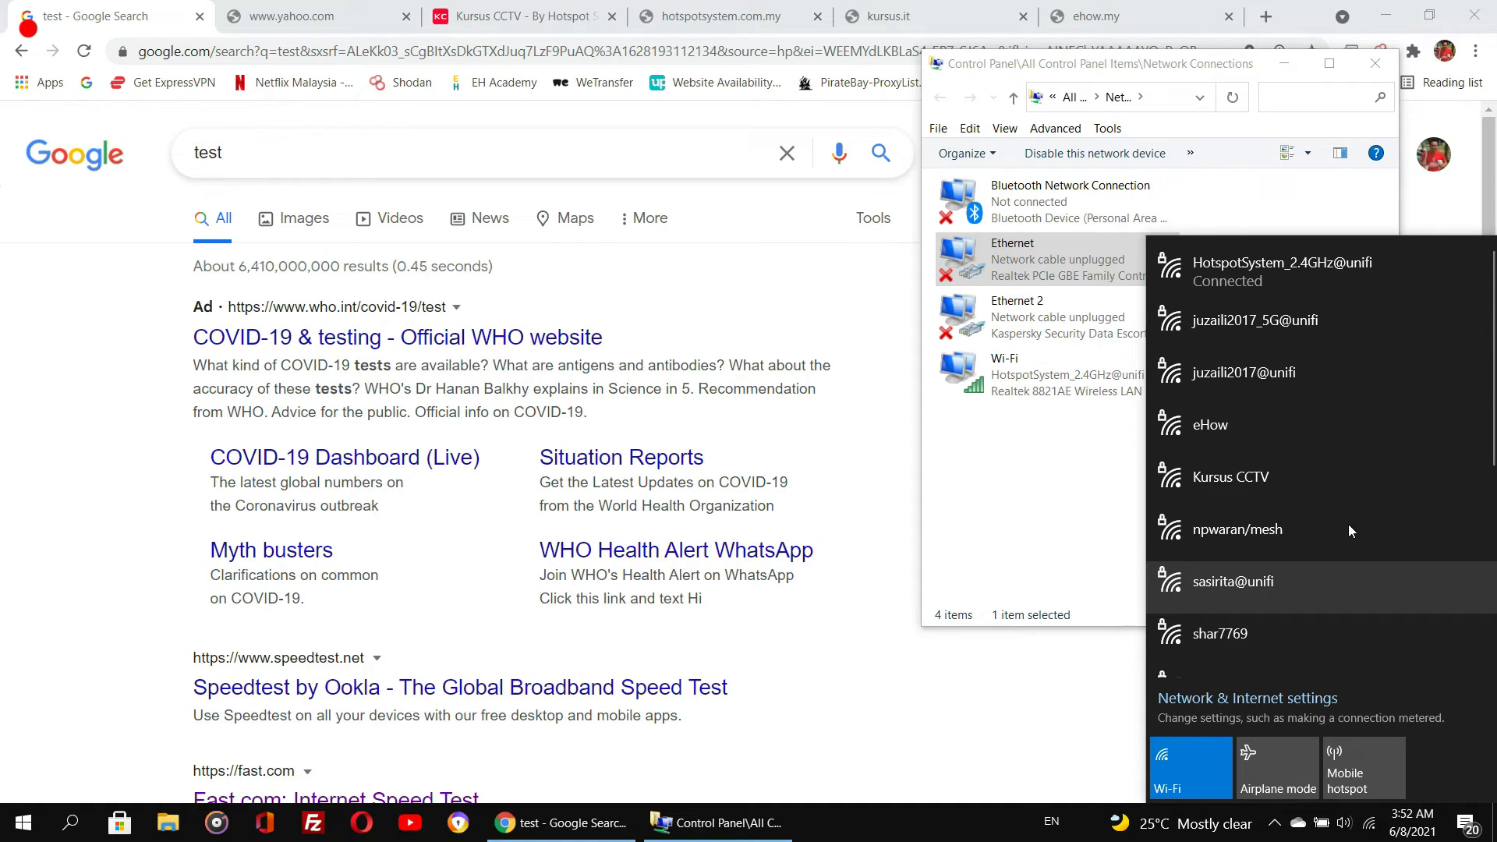
pyautogui.scroll(-3, 1348, 530)
pyautogui.scroll(-3, 1348, 530)
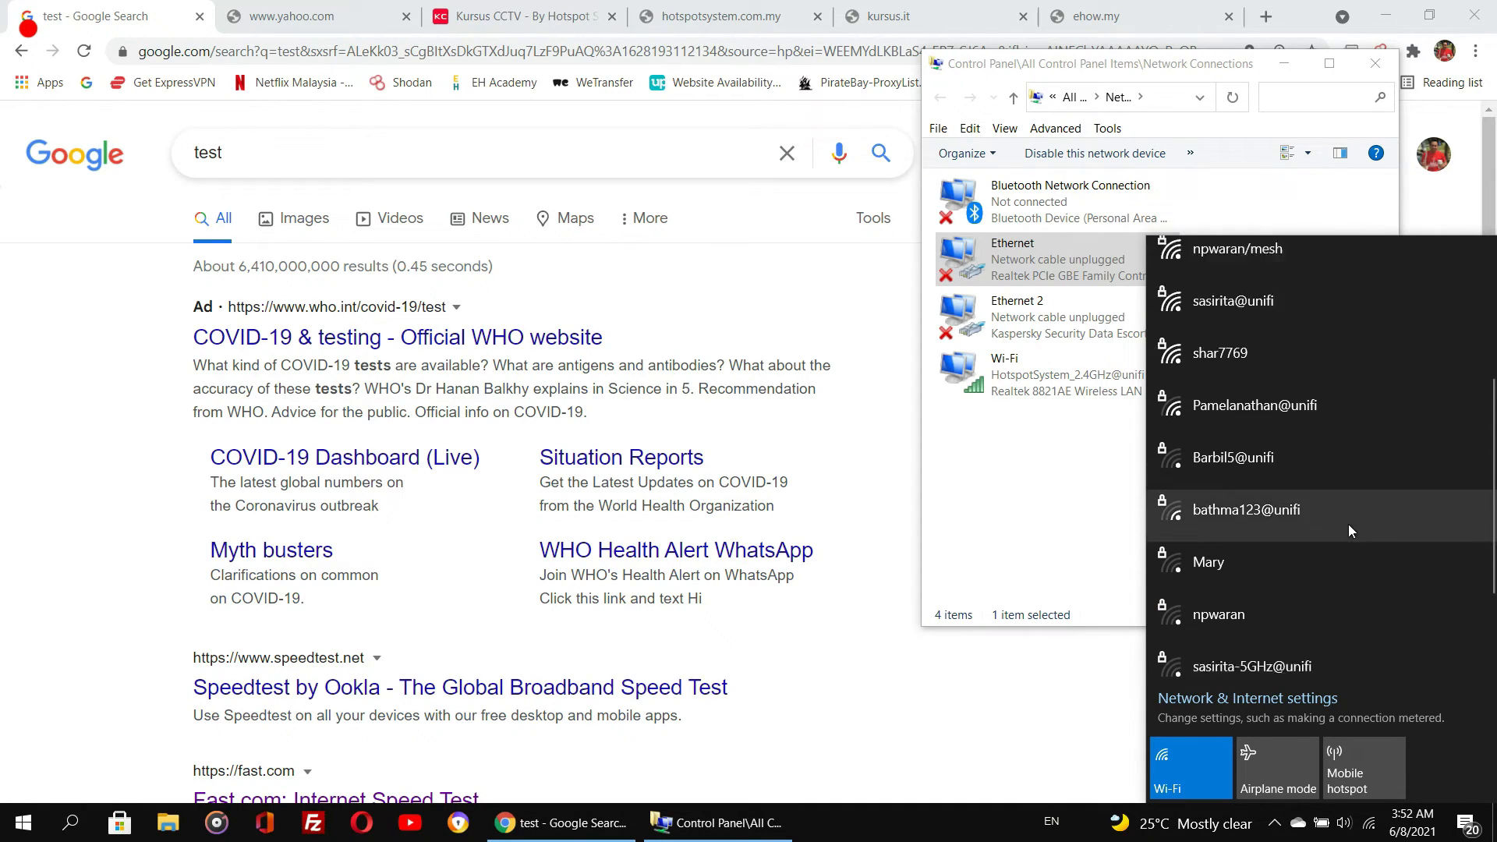
pyautogui.scroll(5, 1348, 524)
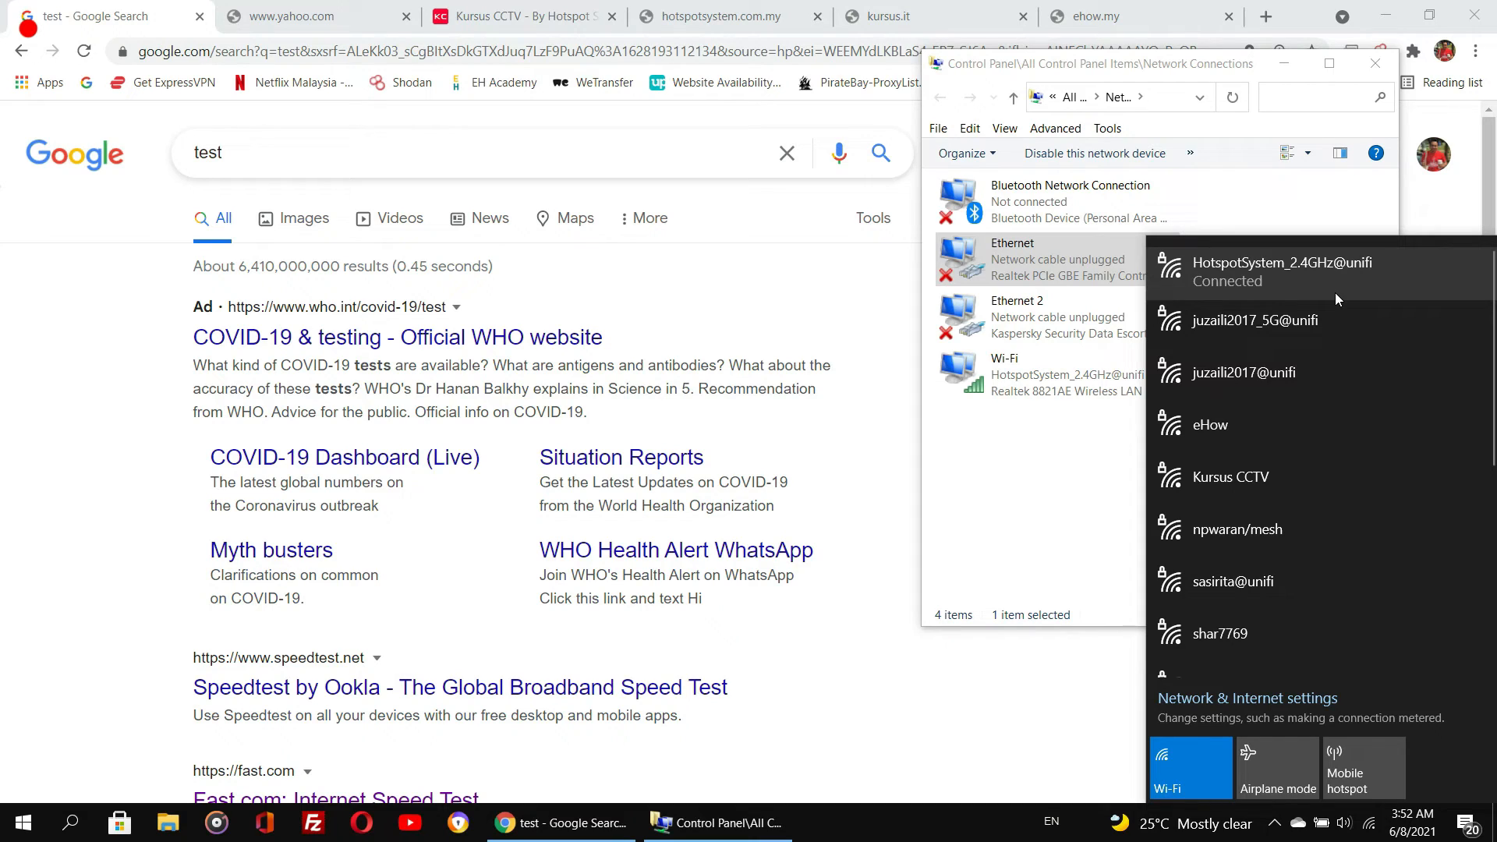
pyautogui.scroll(-5, 1336, 290)
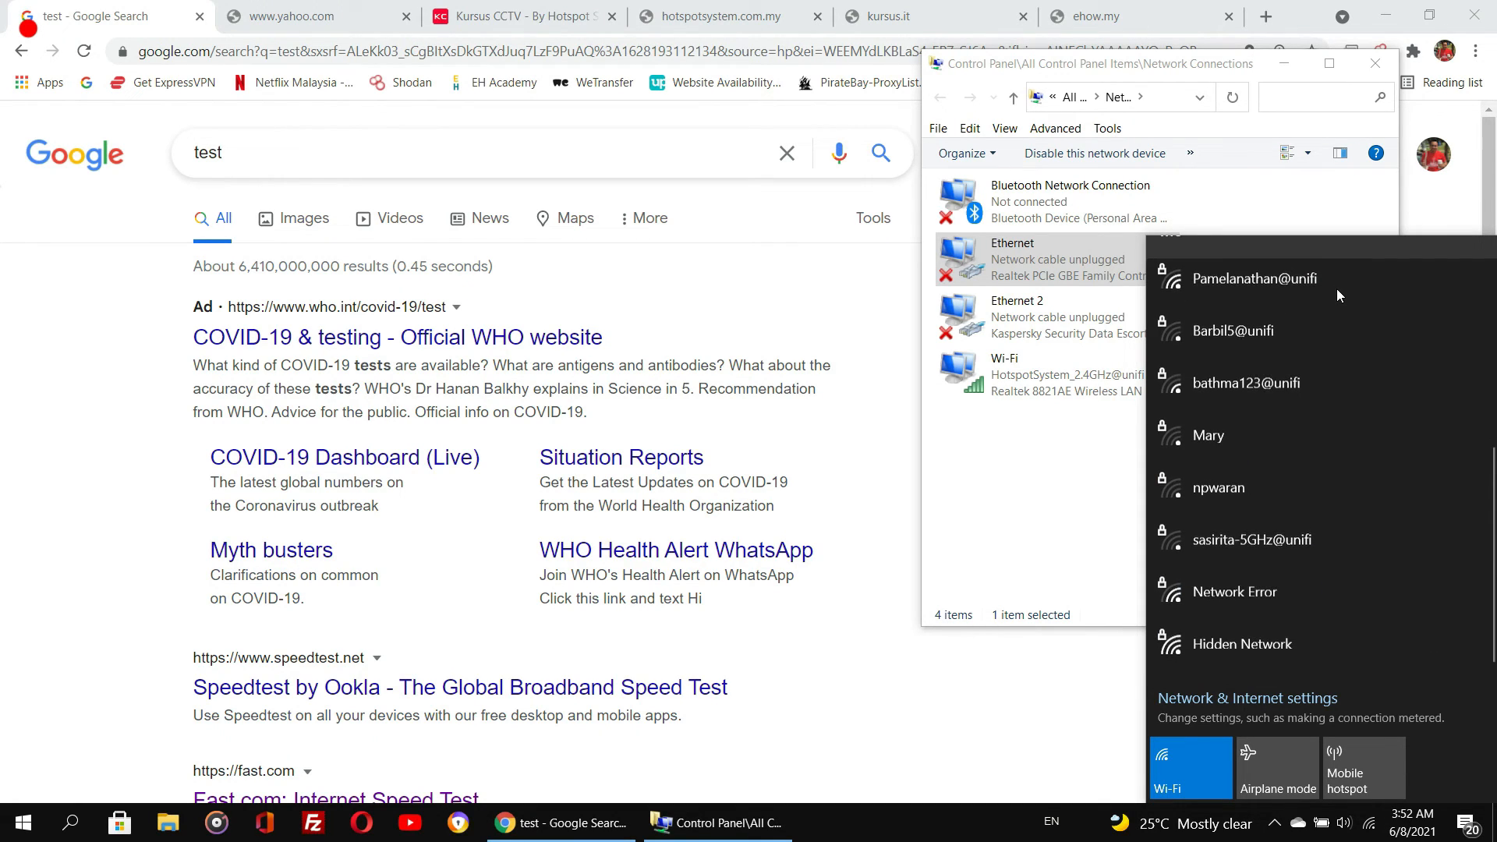
pyautogui.scroll(5, 1302, 528)
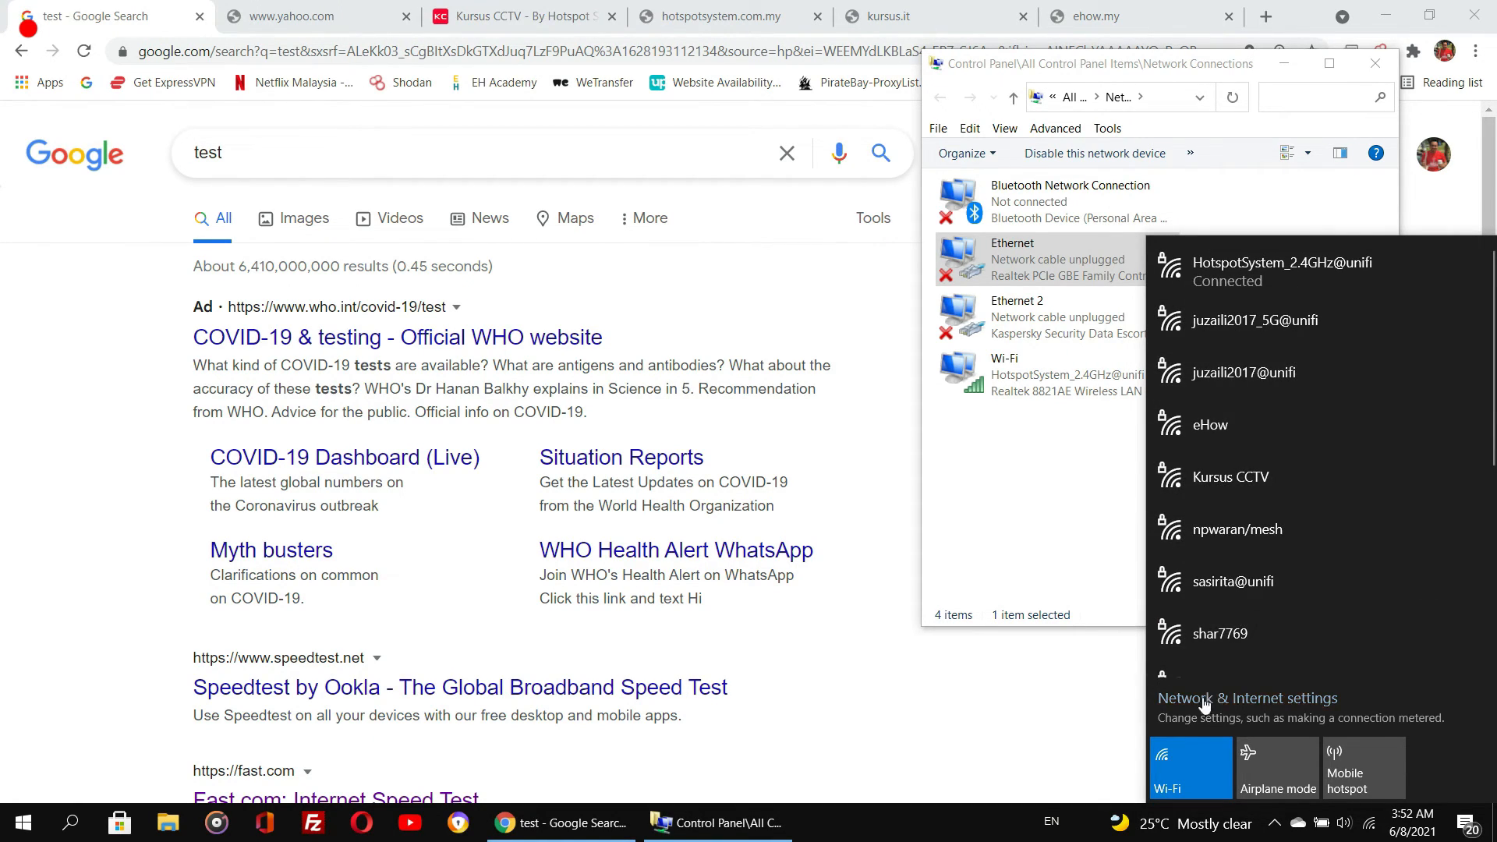
# - Turn Wi-Fi off and back on so it reconnects to the router's network
pyautogui.click(1179, 764)
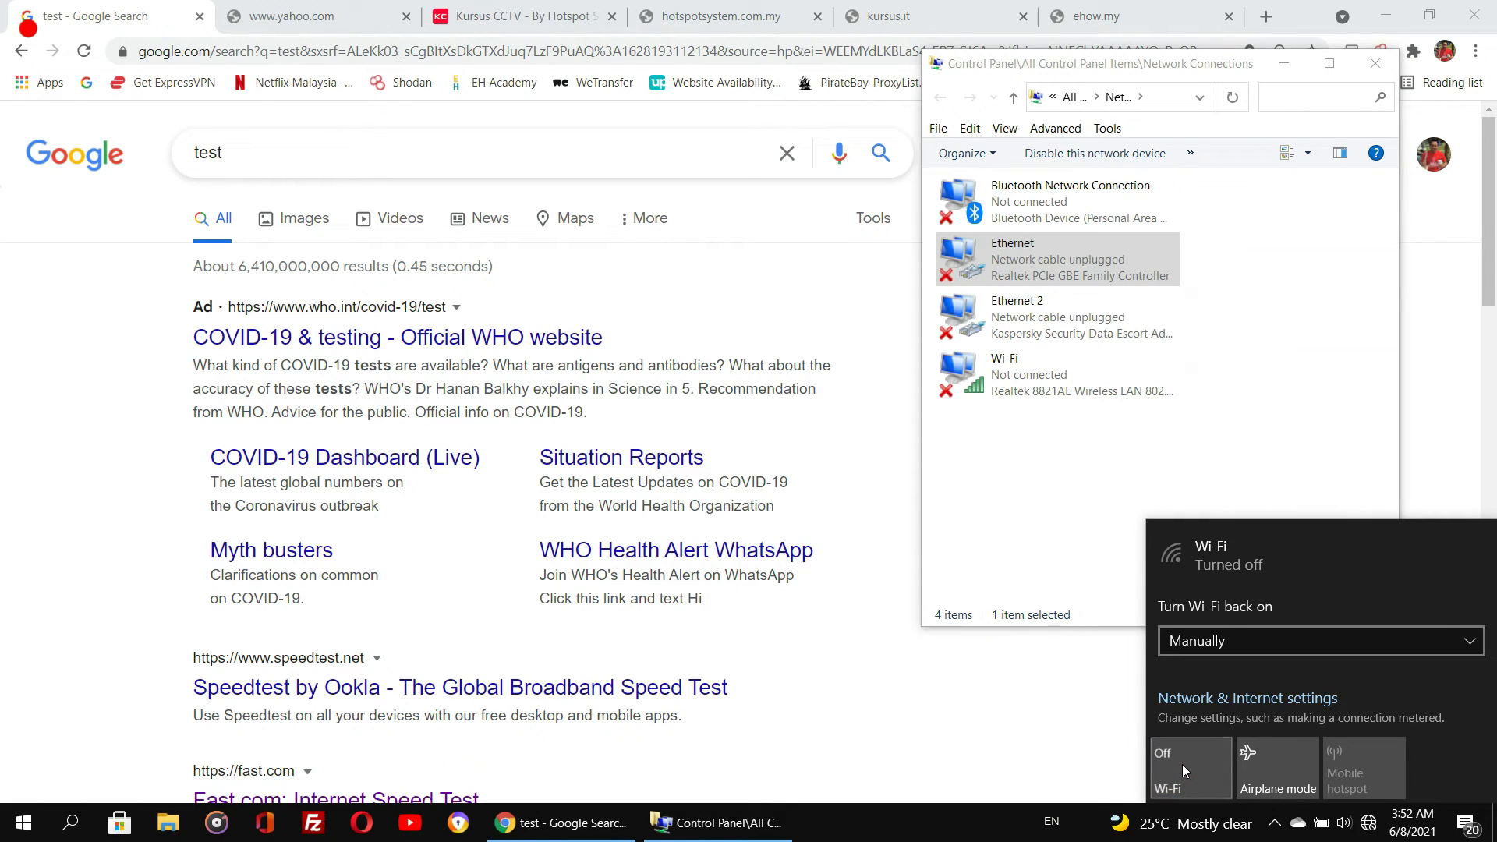
pyautogui.click(1181, 764)
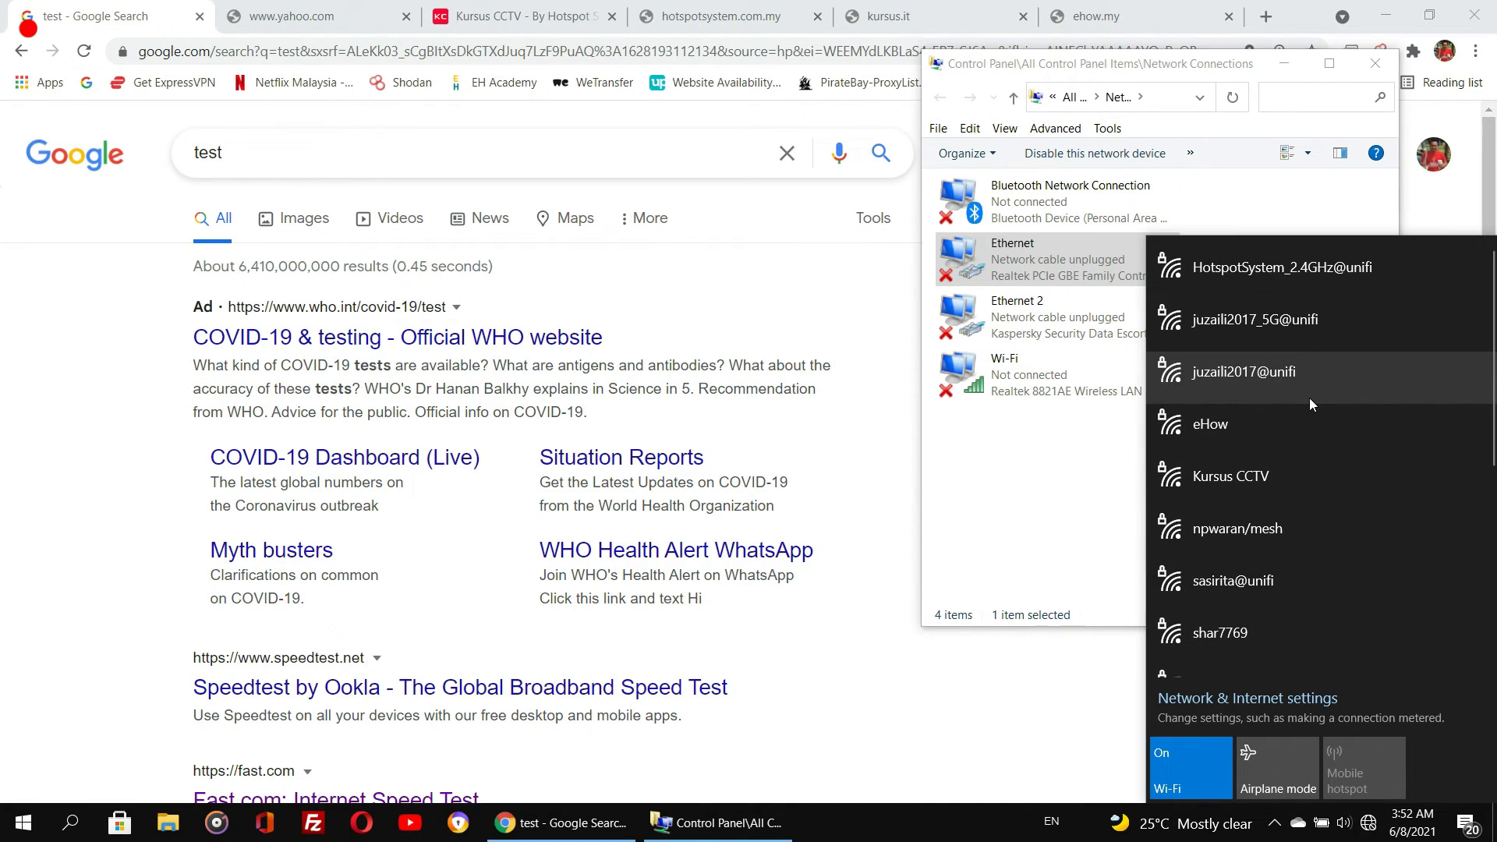
pyautogui.scroll(-3, 1332, 343)
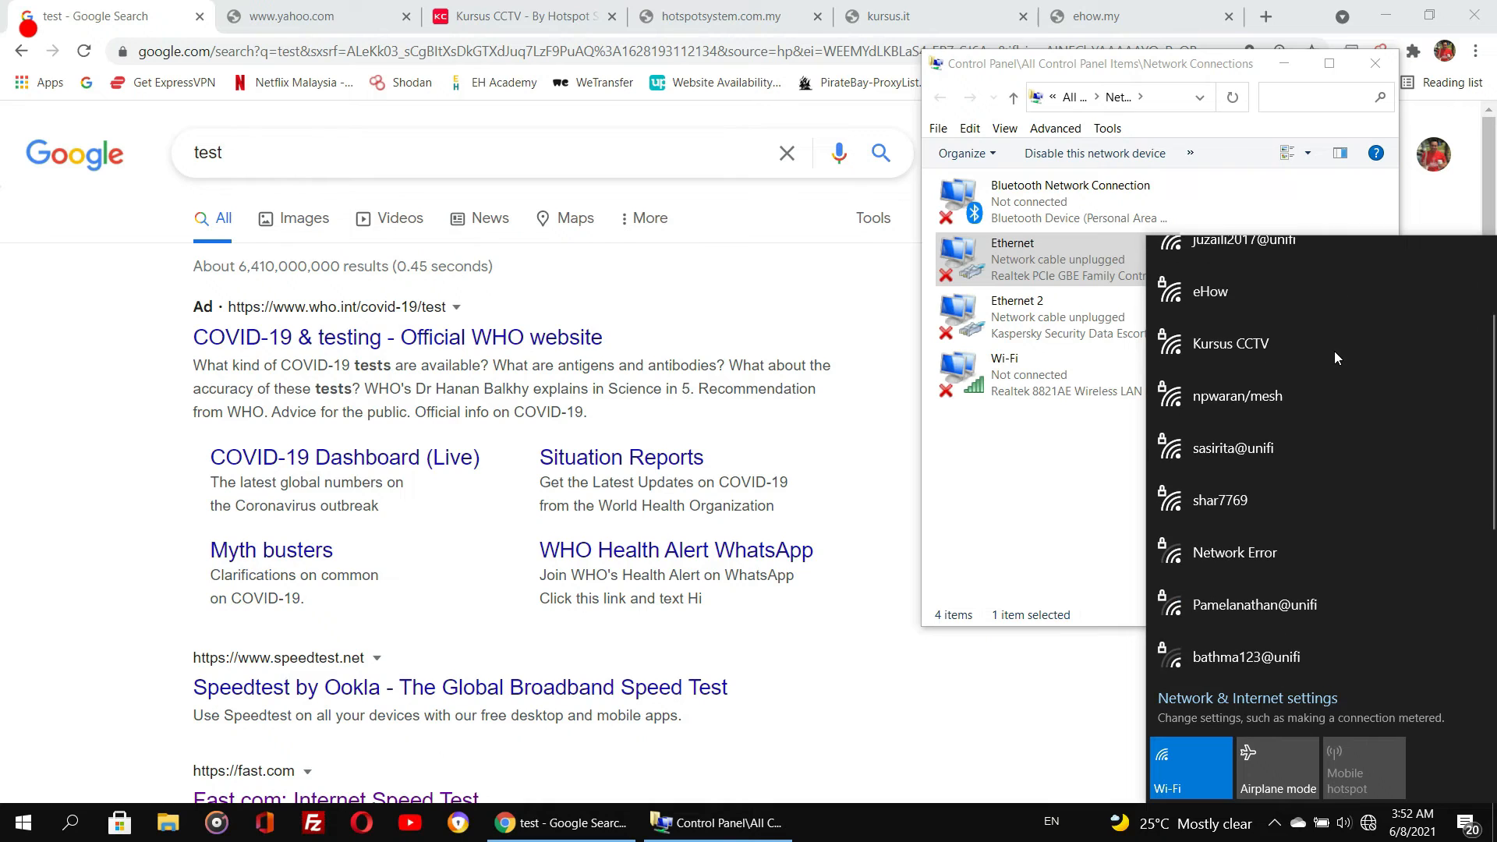
pyautogui.scroll(-2, 1335, 351)
pyautogui.scroll(5, 1335, 358)
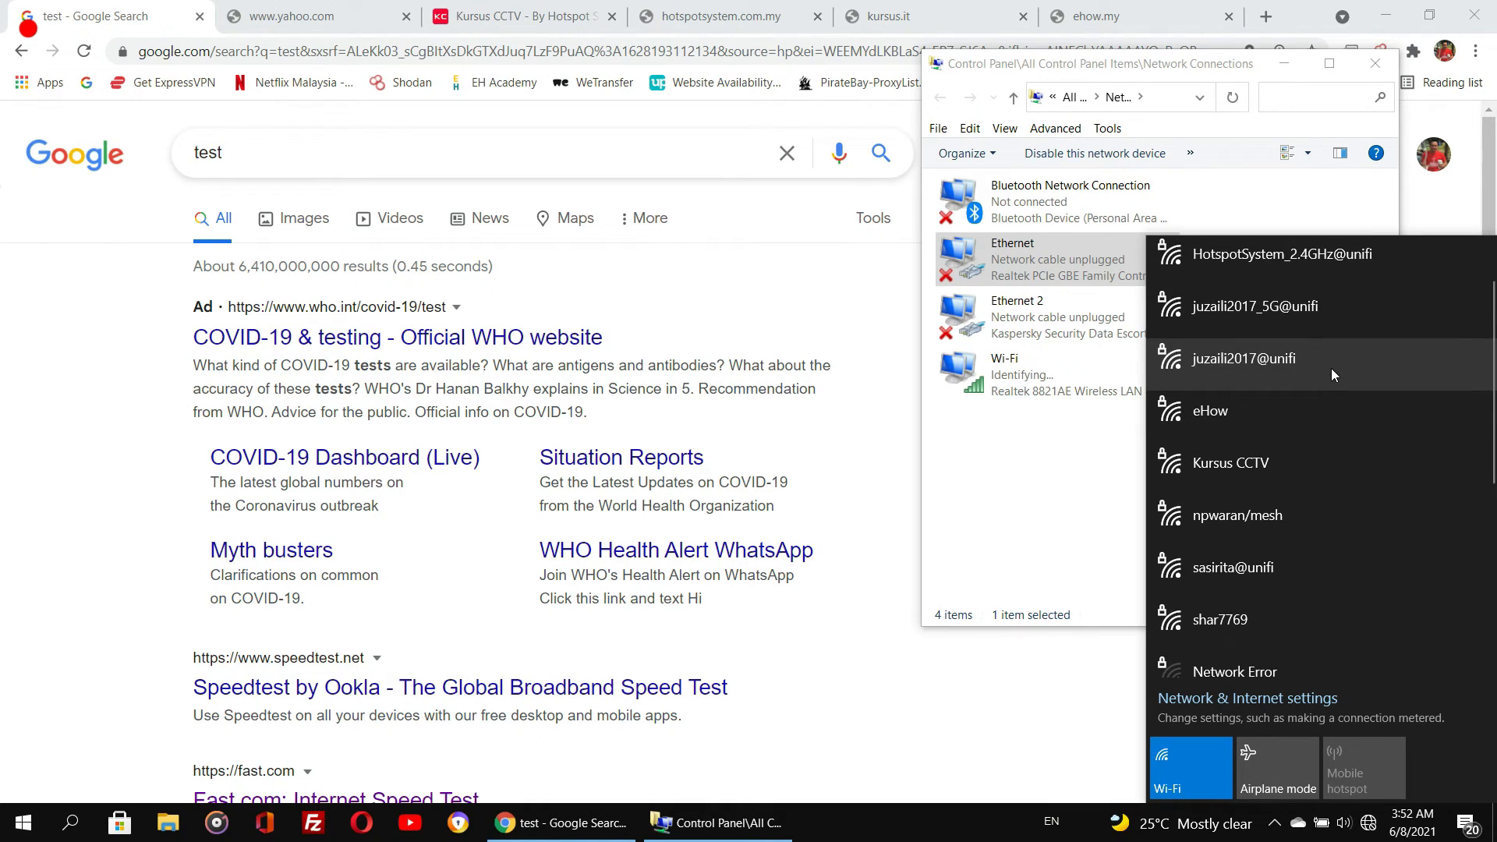
pyautogui.scroll(1, 1331, 369)
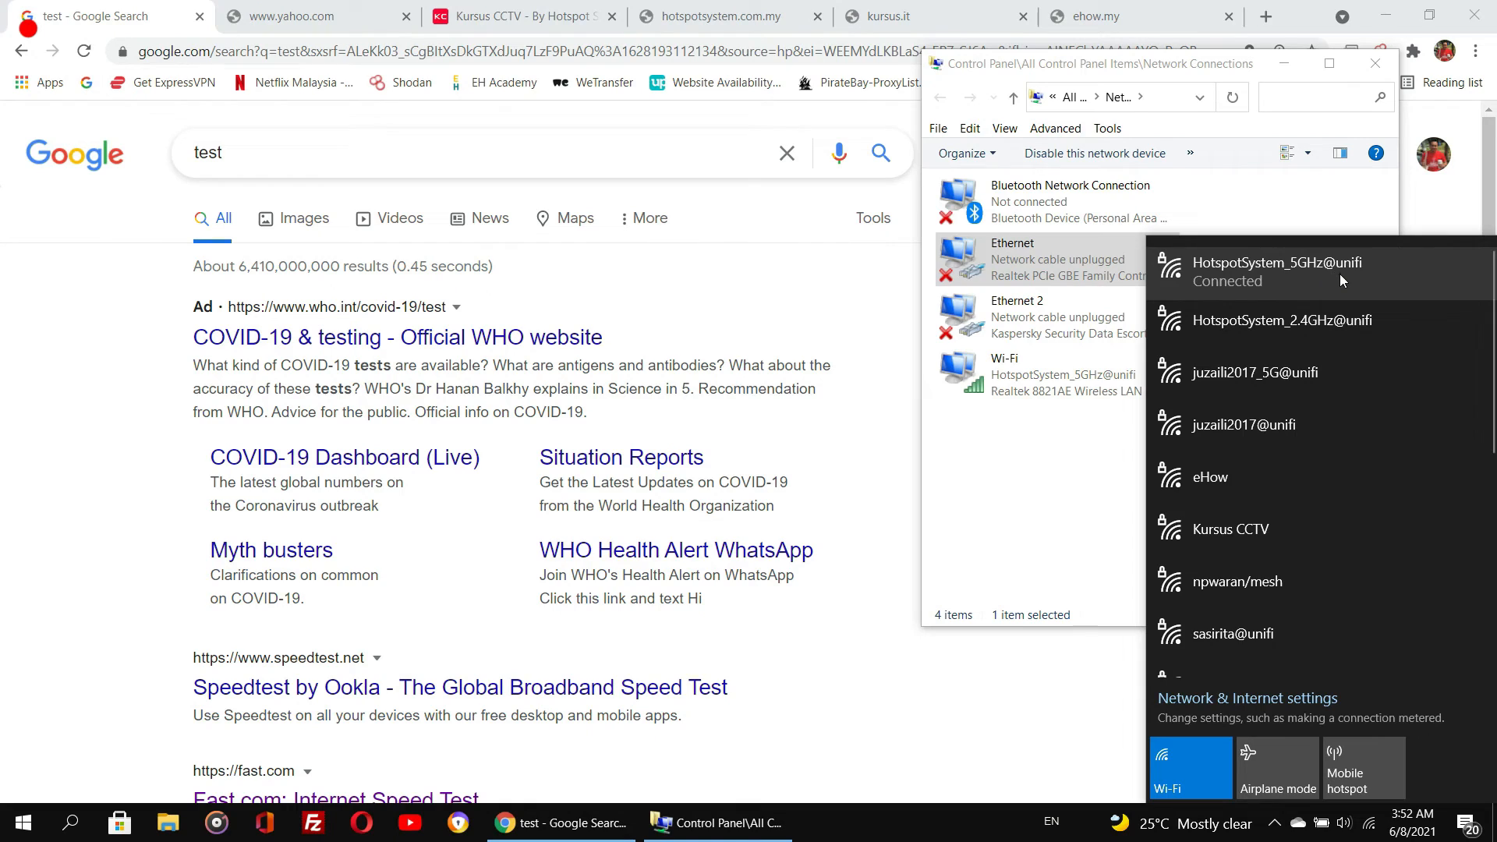
# - Open the properties of the connected HotspotSystem_5GHz@unifi network, then close the settings window
pyautogui.click(1340, 274)
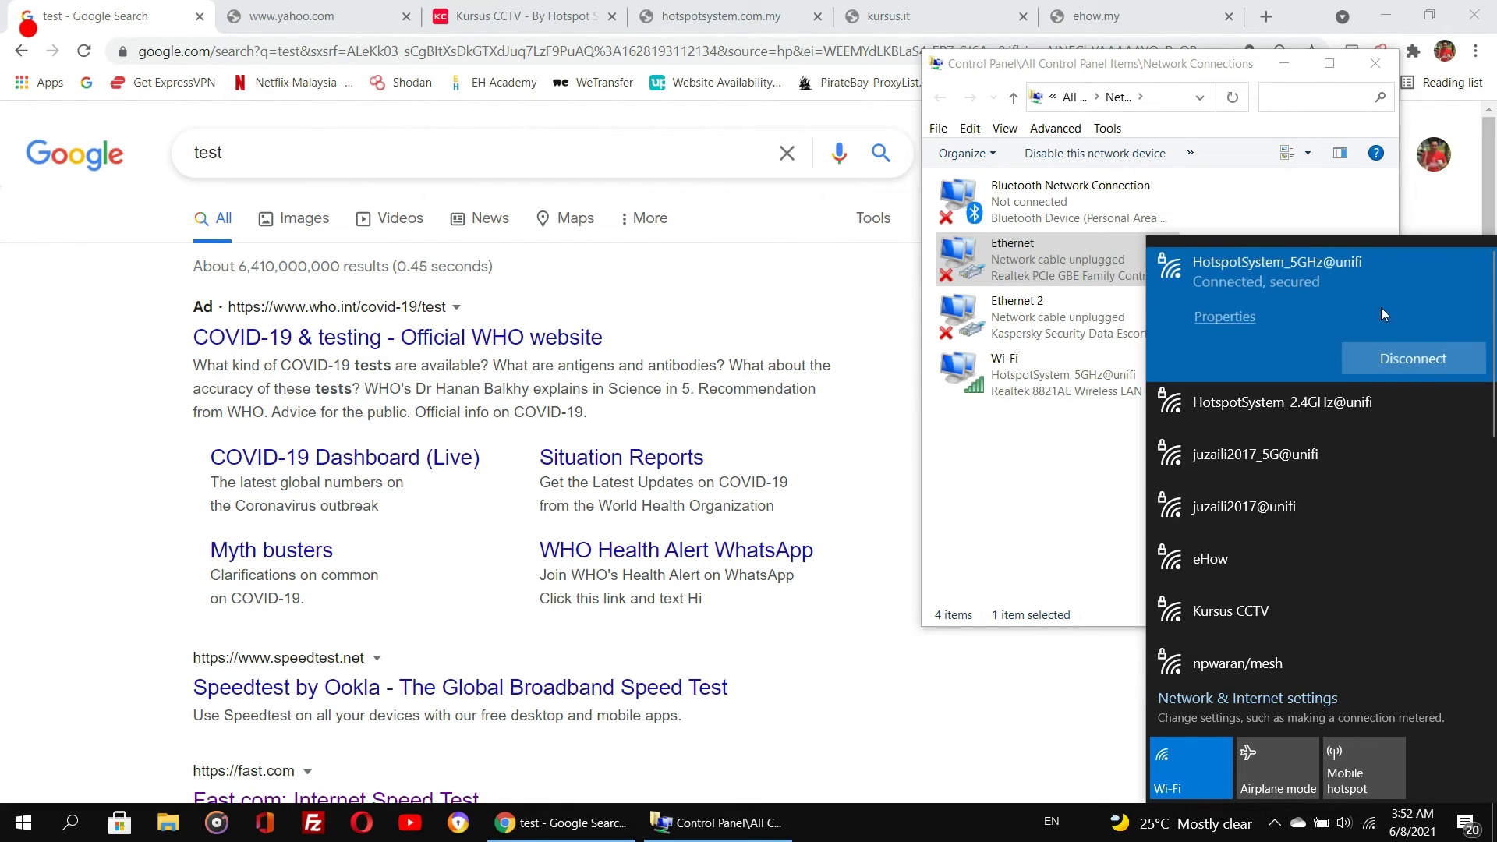
pyautogui.click(1226, 320)
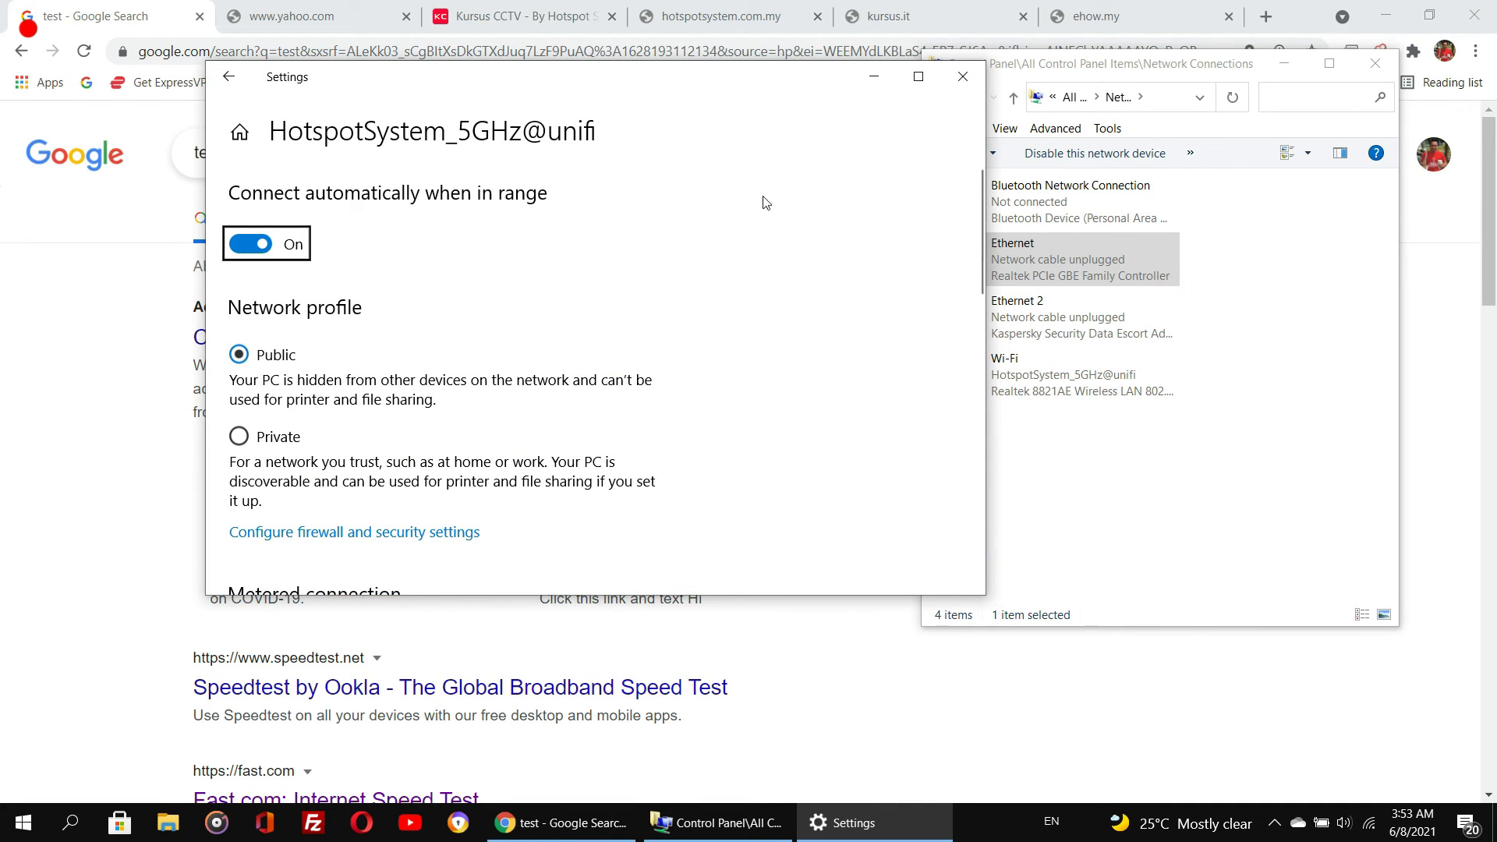
pyautogui.click(972, 83)
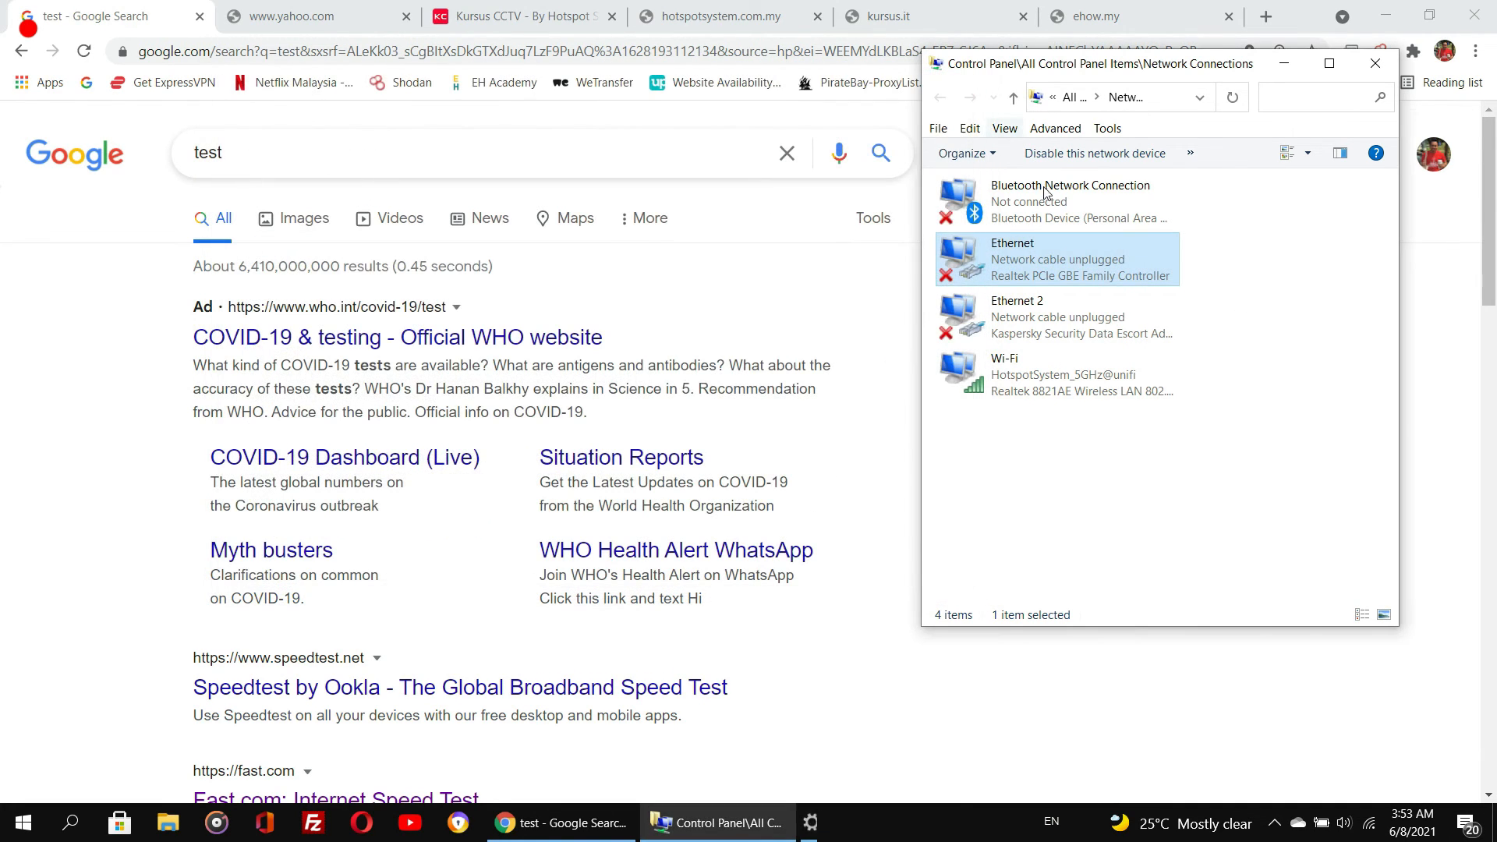
# - Open the Wi-Fi adapter's status details and check its IPv4 default gateway
pyautogui.rightClick(1102, 381)
pyautogui.click(1154, 441)
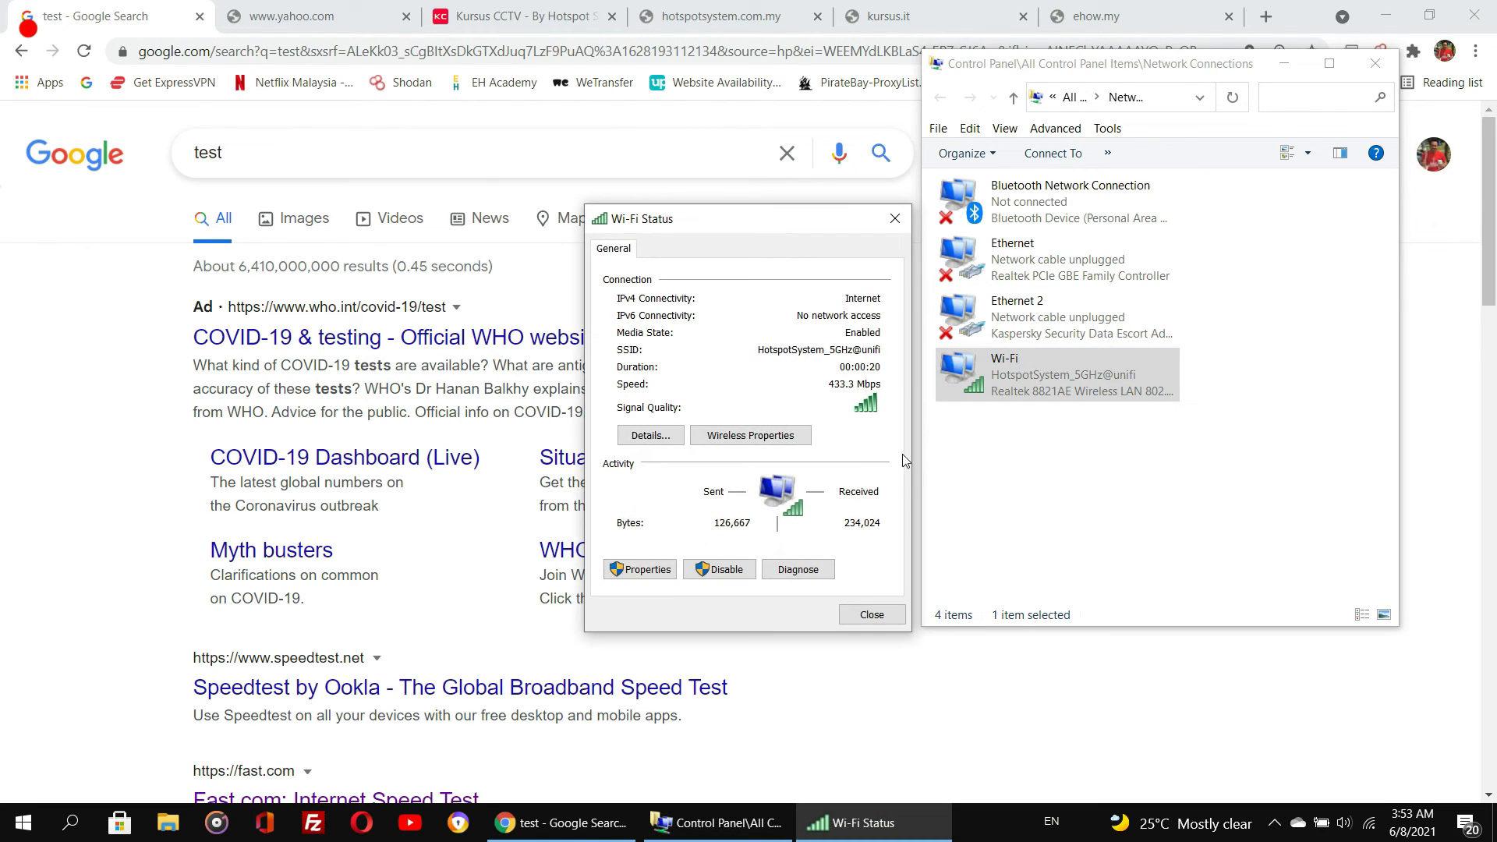
pyautogui.click(652, 437)
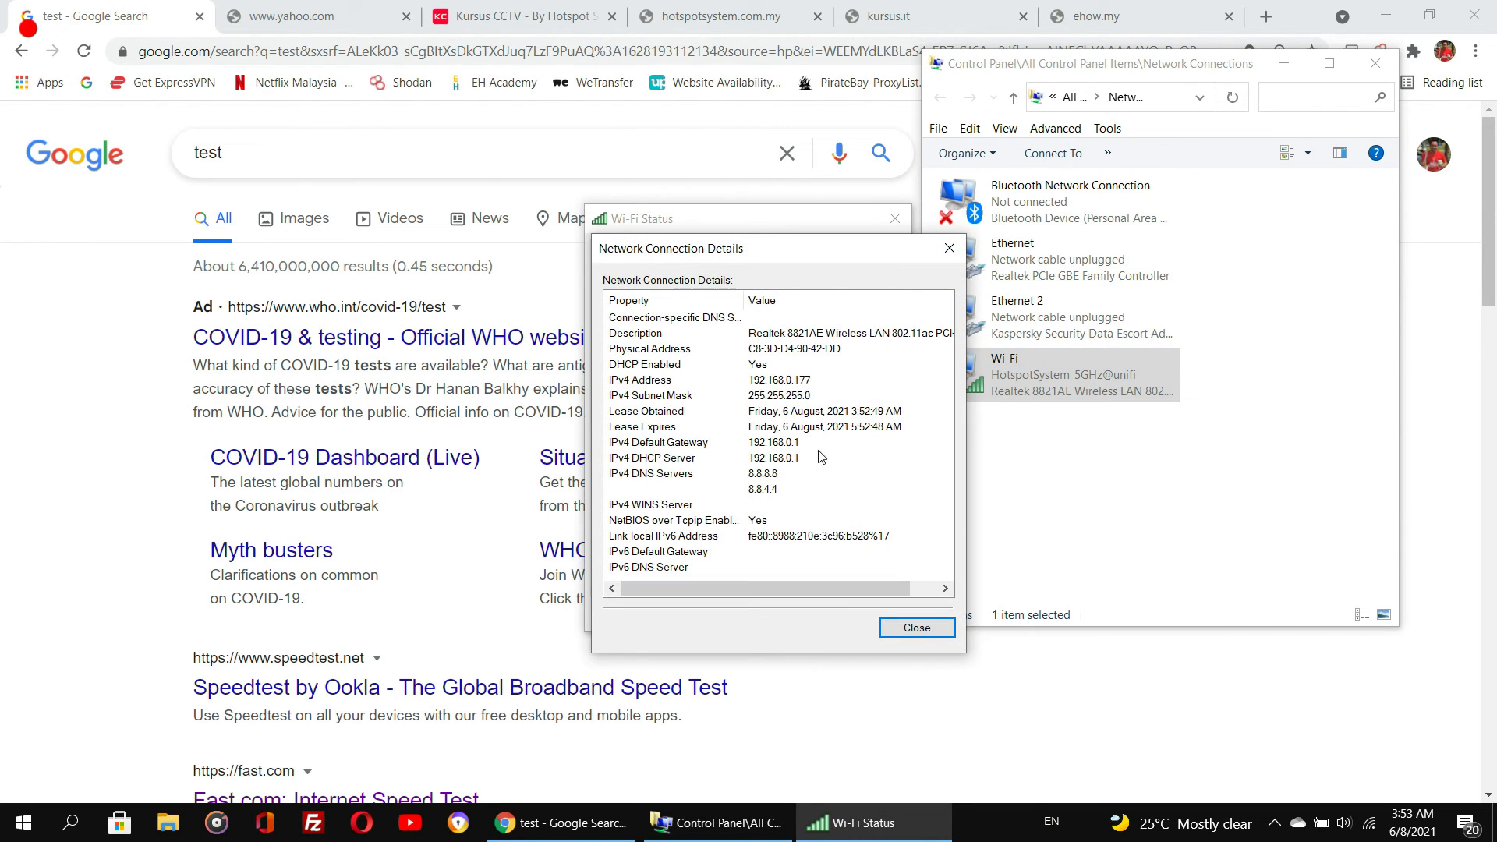
pyautogui.click(854, 428)
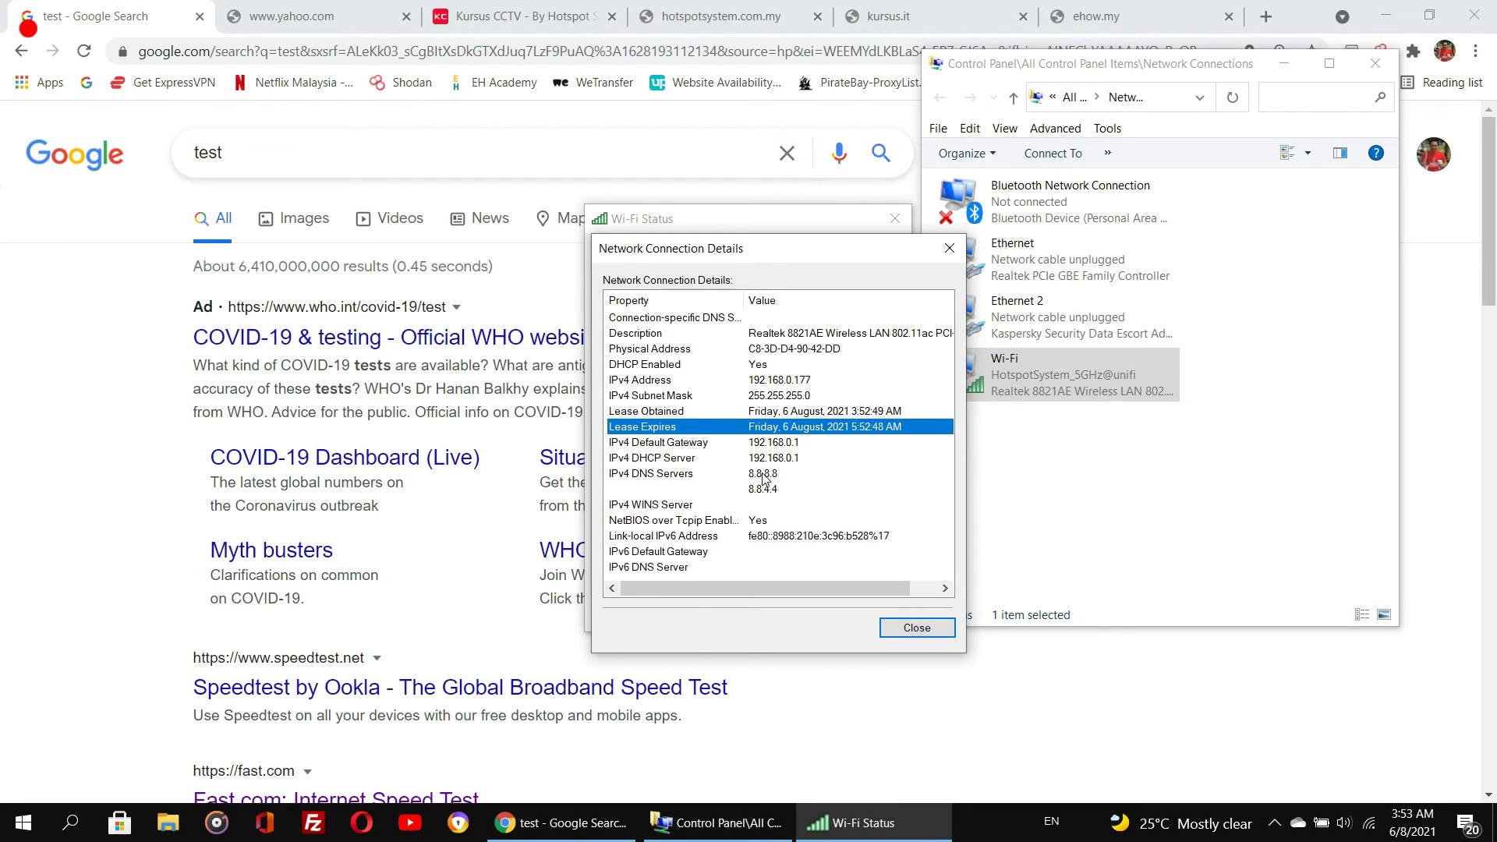
pyautogui.press('Down')
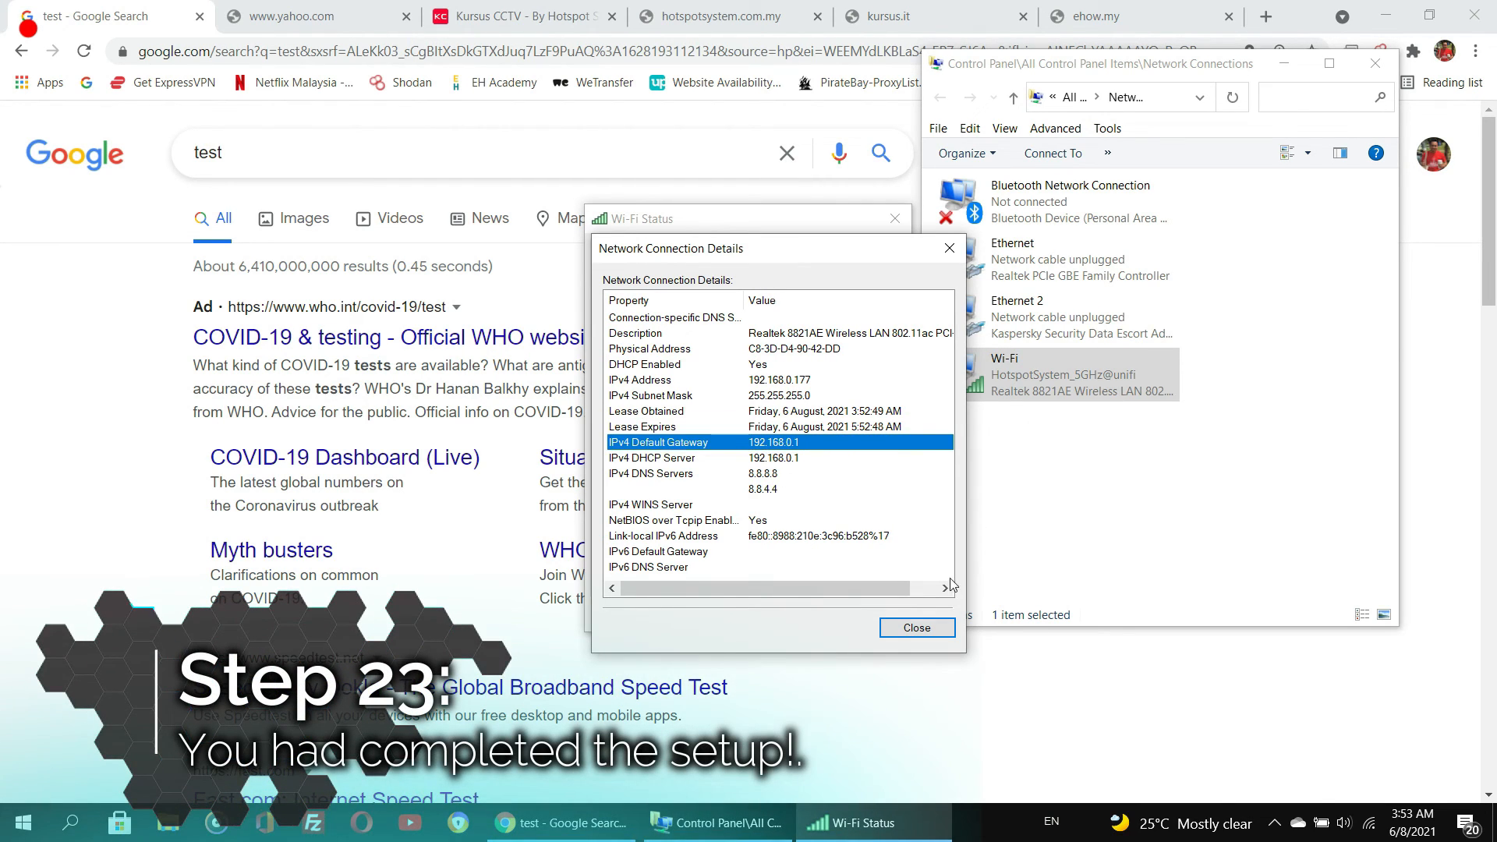
# - Close the network connection details and Wi-Fi status windows
pyautogui.click(922, 627)
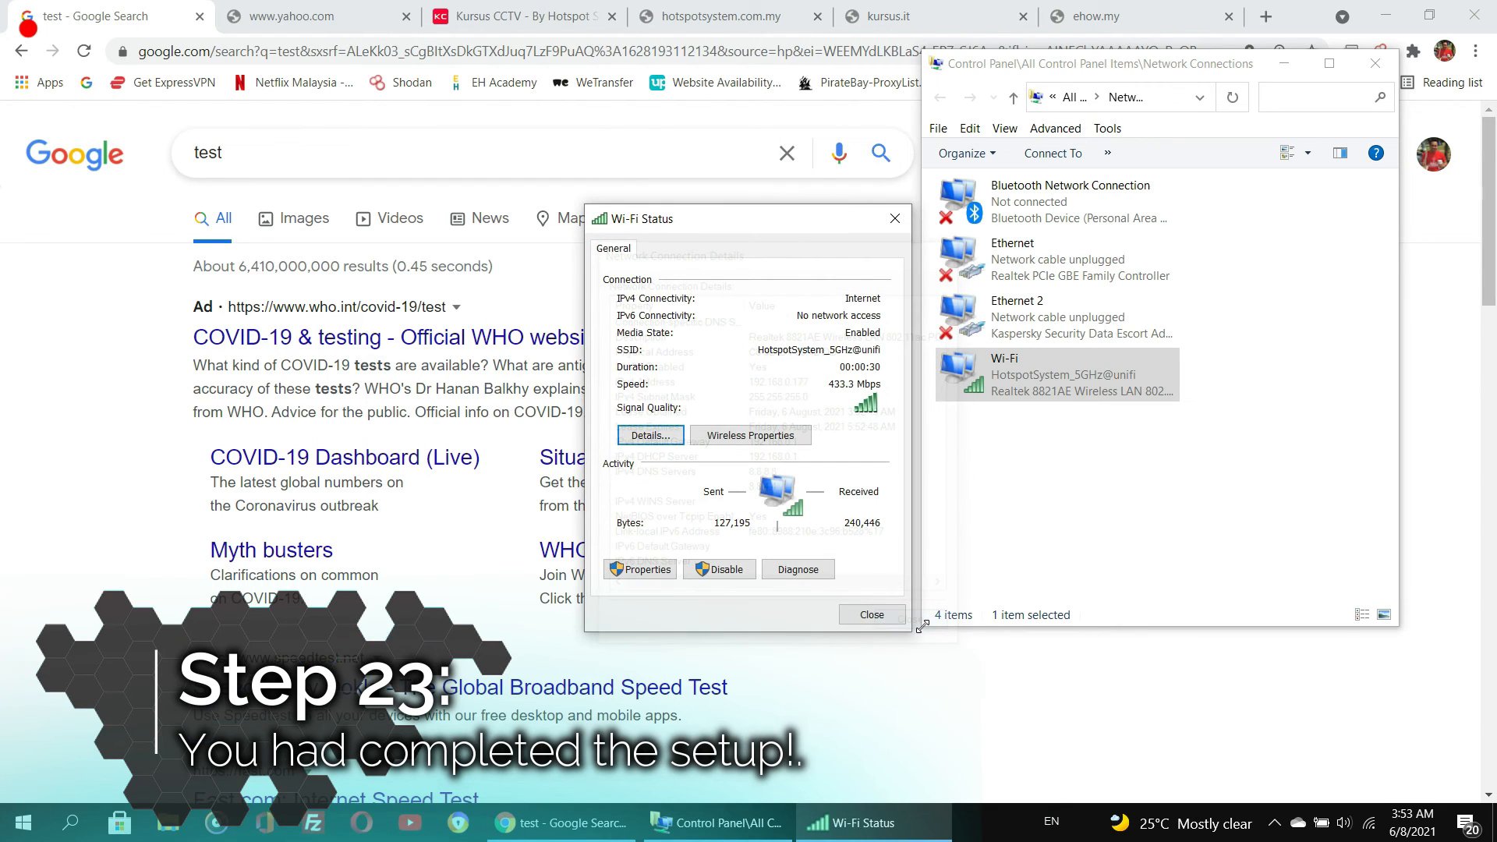
pyautogui.click(871, 615)
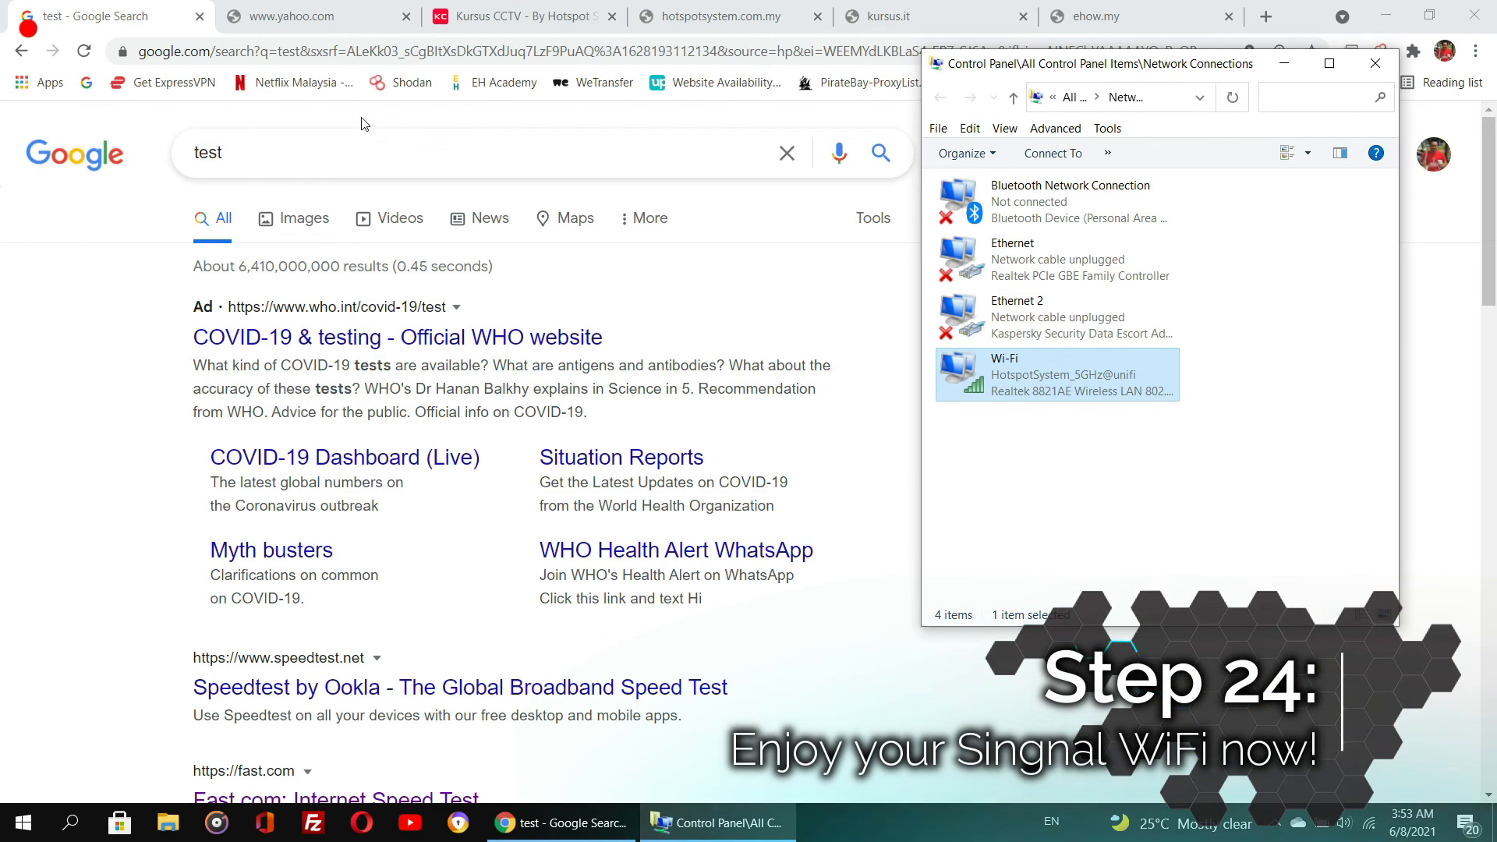
# - Run a fresh Google search for test to confirm the internet connection works over Wi-Fi
pyautogui.click(74, 154)
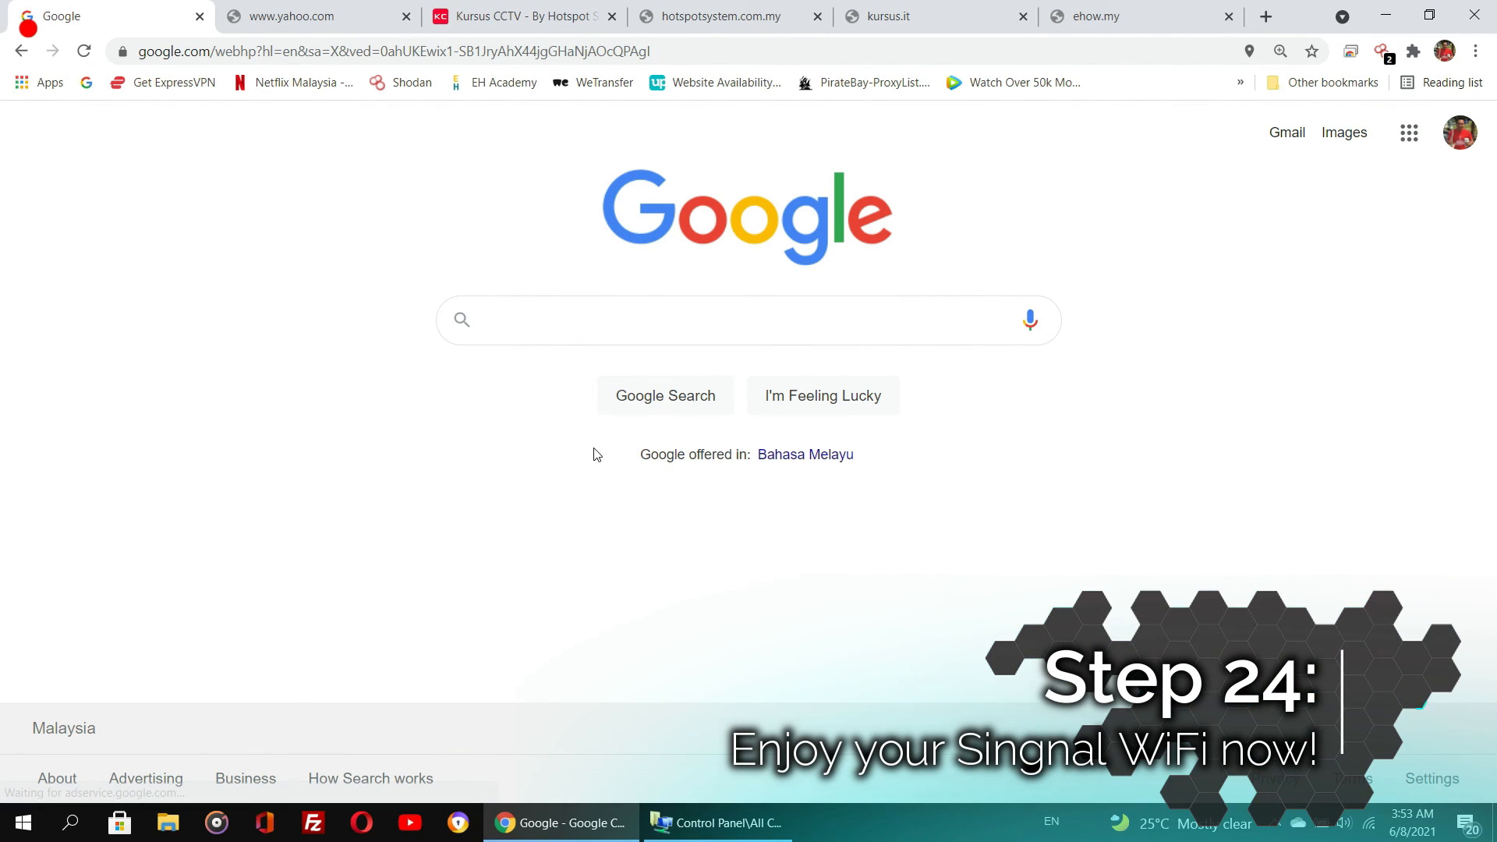
pyautogui.write('test')
pyautogui.press('Return')
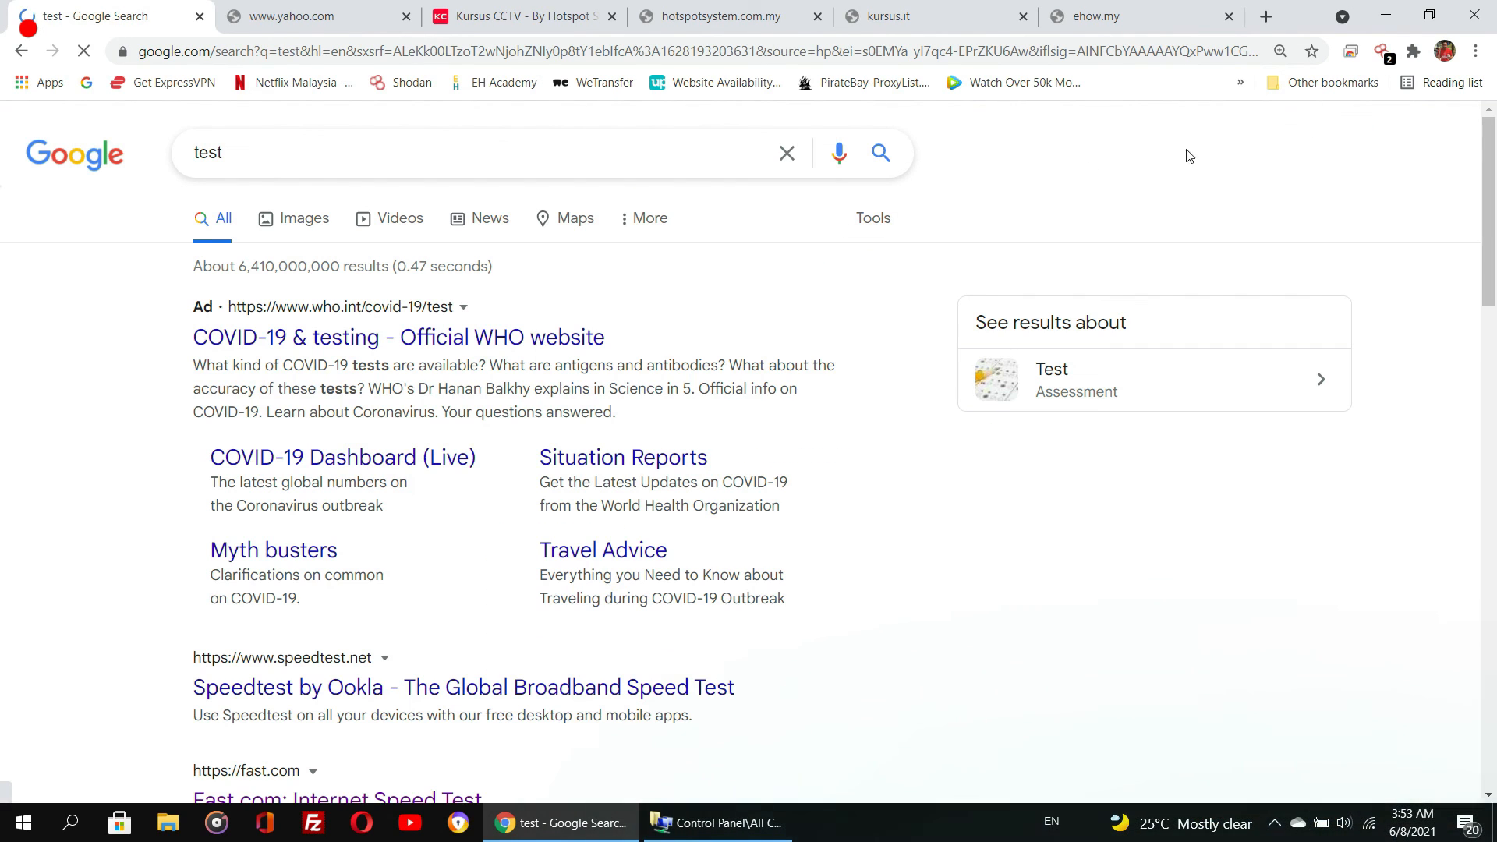
pyautogui.scroll(-8, 858, 681)
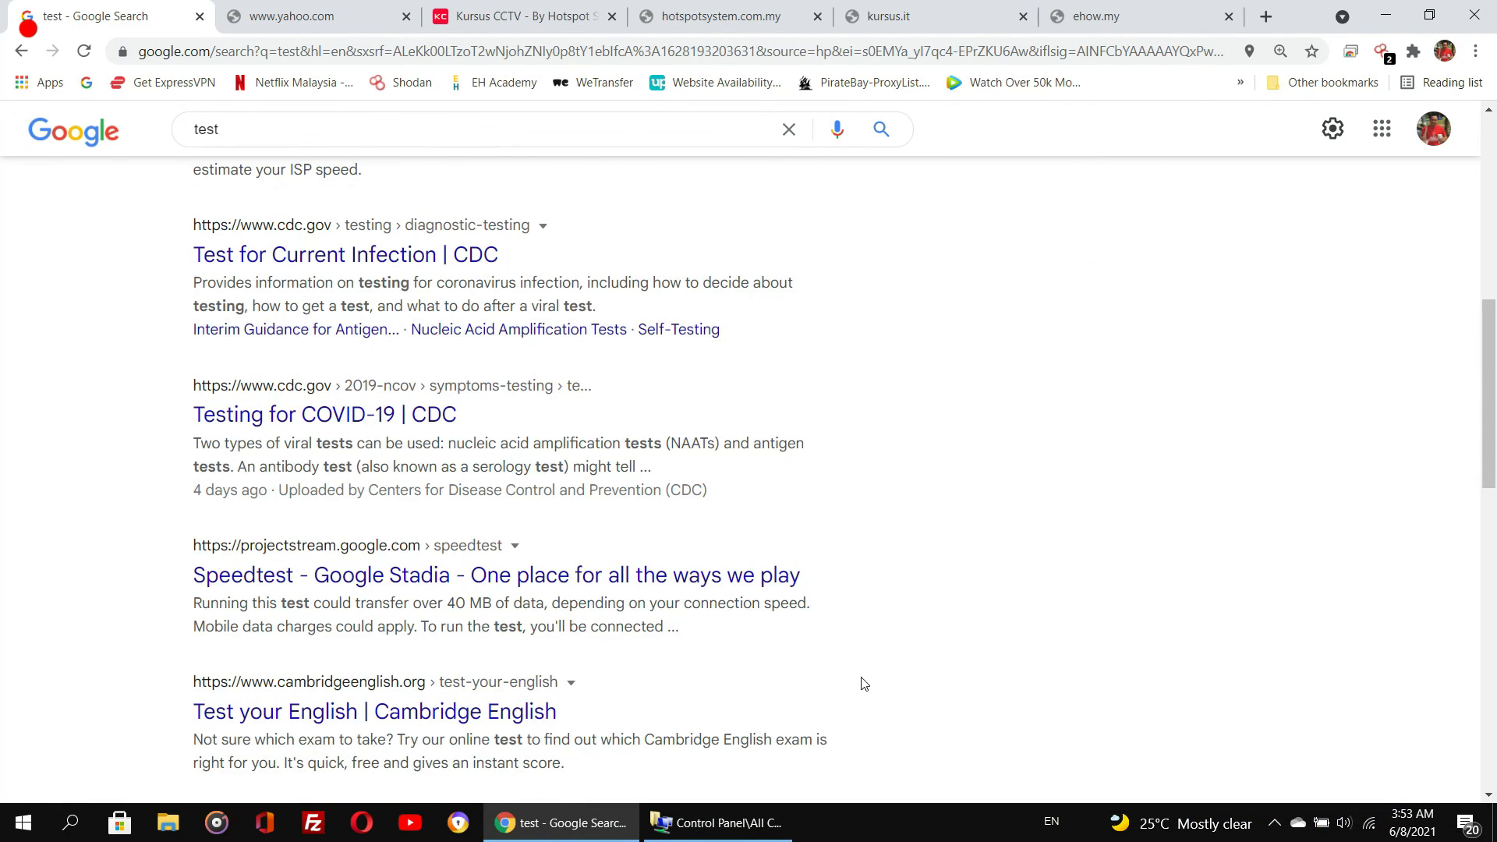
pyautogui.scroll(8, 858, 681)
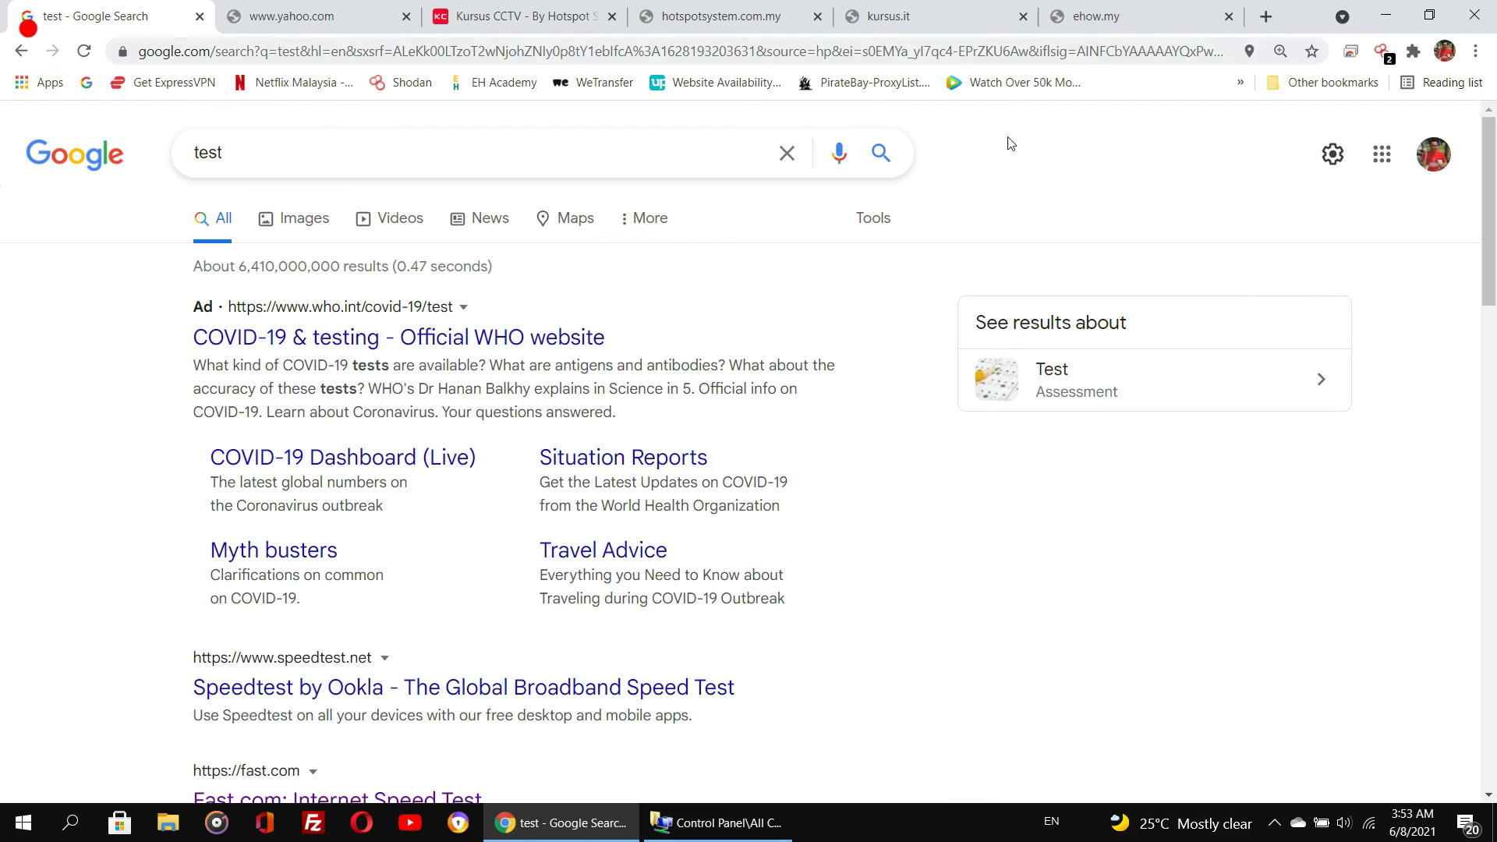